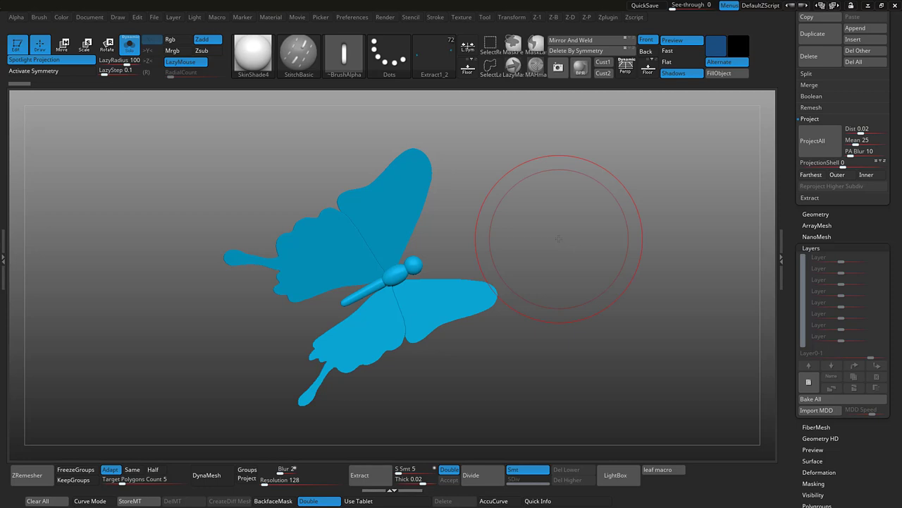
# Subdivide the butterfly mesh once to subdivision level 2, inspecting its polygon wireframe
pyautogui.moveTo(609, 282)
pyautogui.mouseDown()
pyautogui.moveTo(580, 233)
pyautogui.moveTo(602, 206)
pyautogui.moveTo(584, 247)
pyautogui.mouseUp()
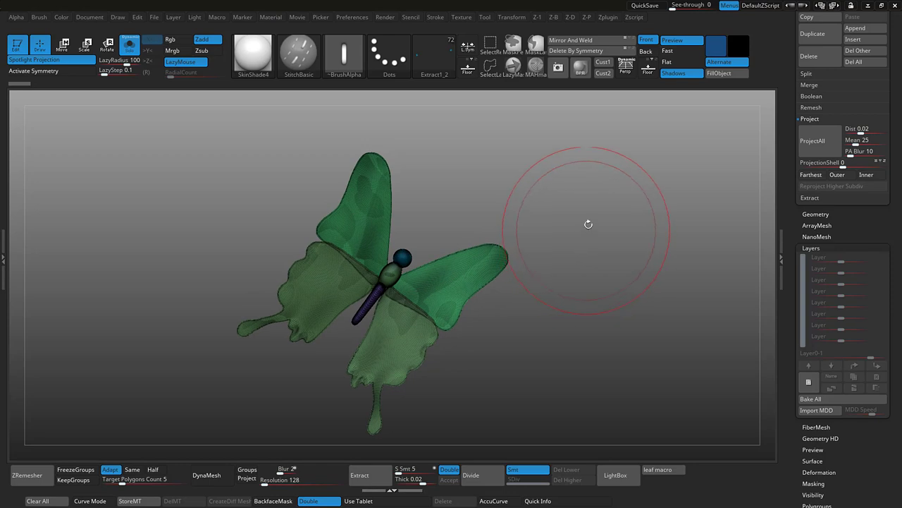
pyautogui.keyDown('alt'); pyautogui.moveTo(588, 224); pyautogui.dragTo(680, 333); pyautogui.keyUp('alt')
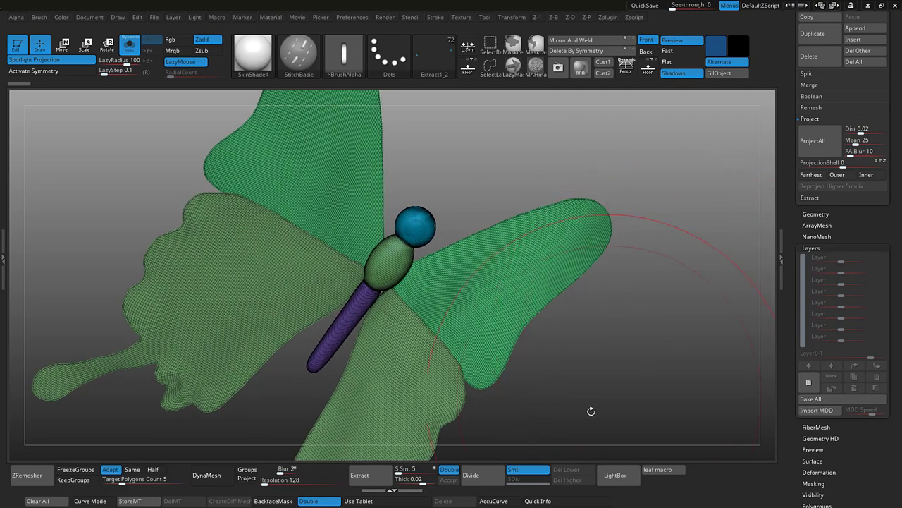
pyautogui.click(500, 474)
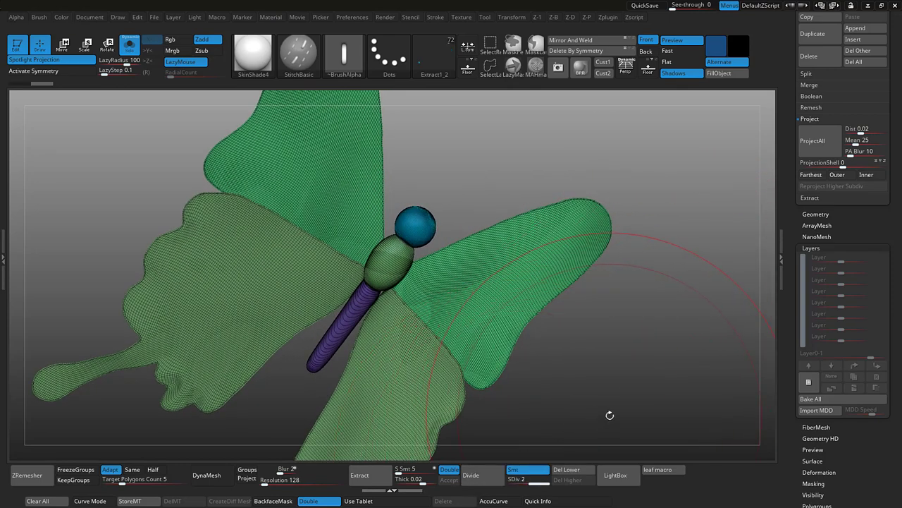
pyautogui.hotkey('shift', 'f')
pyautogui.keyDown('alt'); pyautogui.moveTo(687, 374); pyautogui.dragTo(664, 322); pyautogui.keyUp('alt')
pyautogui.press('w')
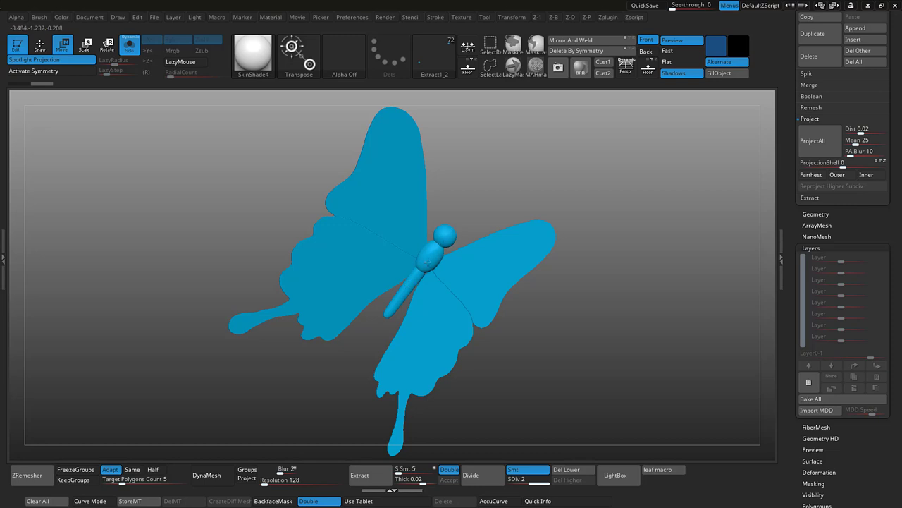
pyautogui.keyDown('alt'); pyautogui.moveTo(425, 278); pyautogui.dragTo(624, 291); pyautogui.keyUp('alt')
pyautogui.keyDown('alt'); pyautogui.moveTo(713, 320); pyautogui.dragTo(636, 327); pyautogui.keyUp('alt')
pyautogui.press('p')
pyautogui.press('y')
pyautogui.moveTo(578, 210); pyautogui.dragTo(493, 331)
pyautogui.moveTo(666, 386); pyautogui.dragTo(685, 387)
pyautogui.moveTo(621, 227); pyautogui.dragTo(700, 268)
pyautogui.moveTo(578, 210); pyautogui.dragTo(469, 351)
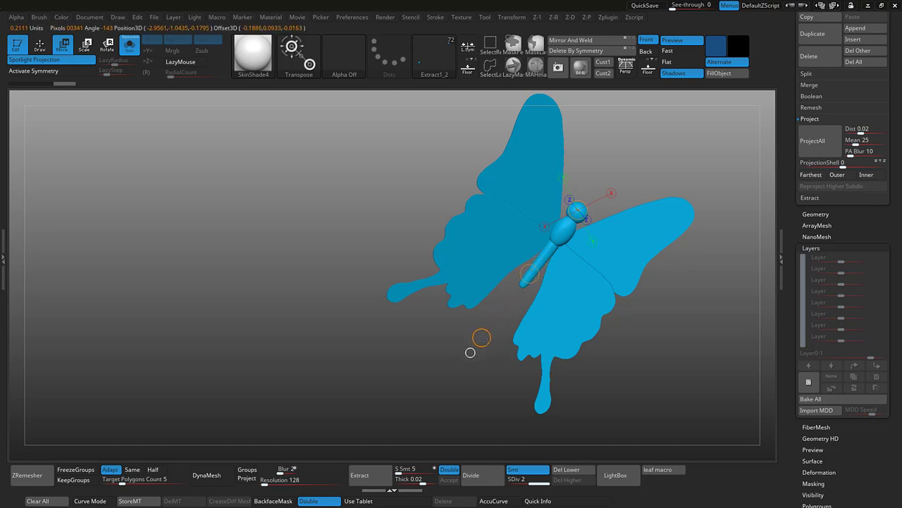
pyautogui.moveTo(708, 368); pyautogui.dragTo(668, 369)
pyautogui.keyDown('shift'); pyautogui.click(469, 350); pyautogui.keyUp('shift')
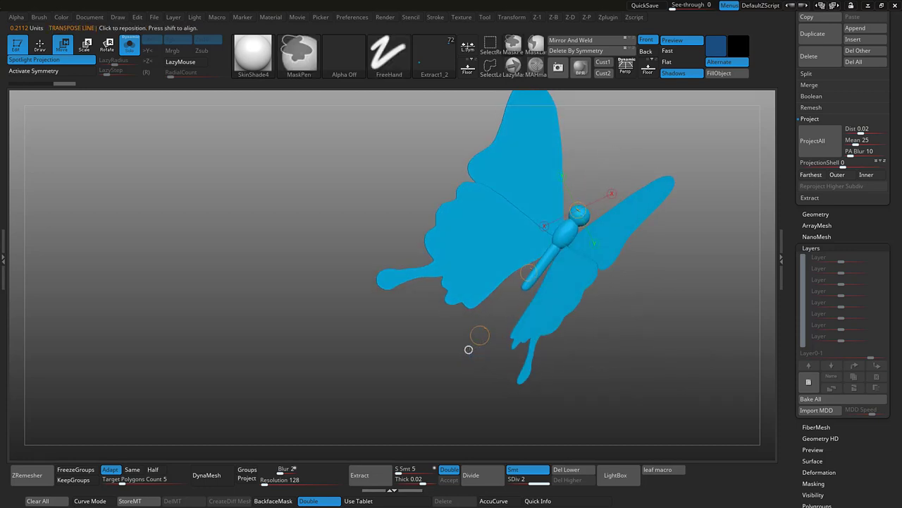
# Add the Blue Butterfly texture to Spotlight over a straight top view of the model
pyautogui.keyDown('alt'); pyautogui.moveTo(656, 234); pyautogui.dragTo(551, 289); pyautogui.keyUp('alt')
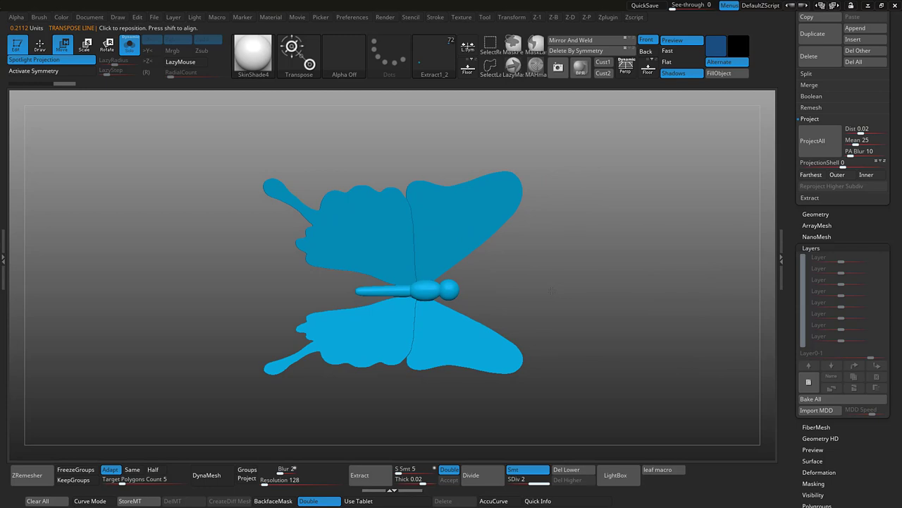
pyautogui.moveTo(561, 242); pyautogui.dragTo(567, 240)
pyautogui.press('q')
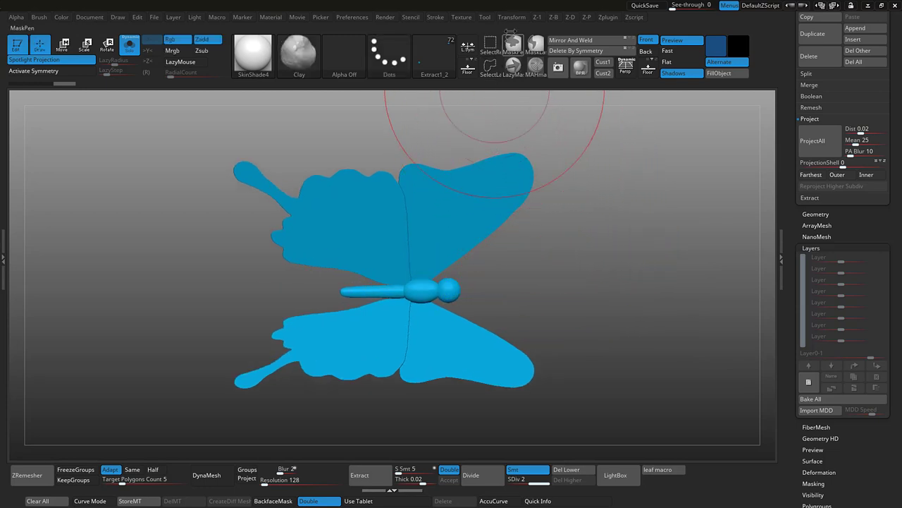
pyautogui.click(520, 18)
pyautogui.click(463, 17)
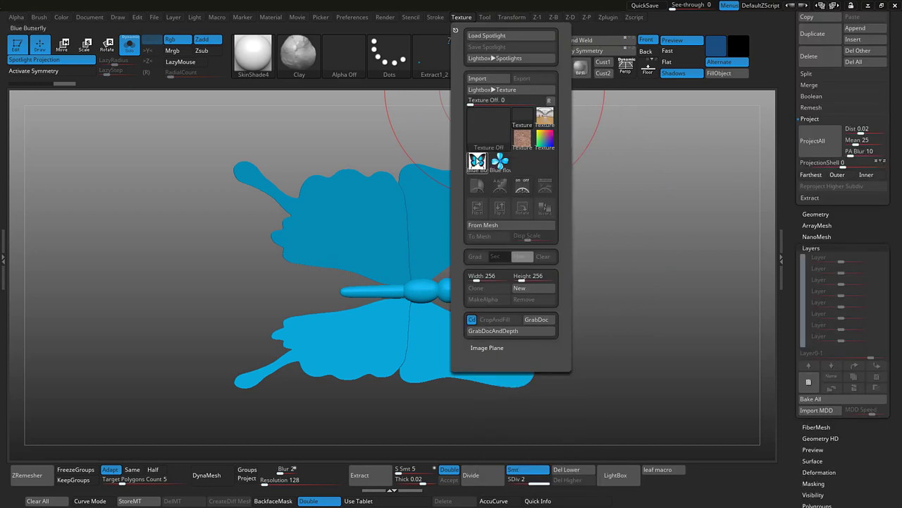
pyautogui.click(478, 161)
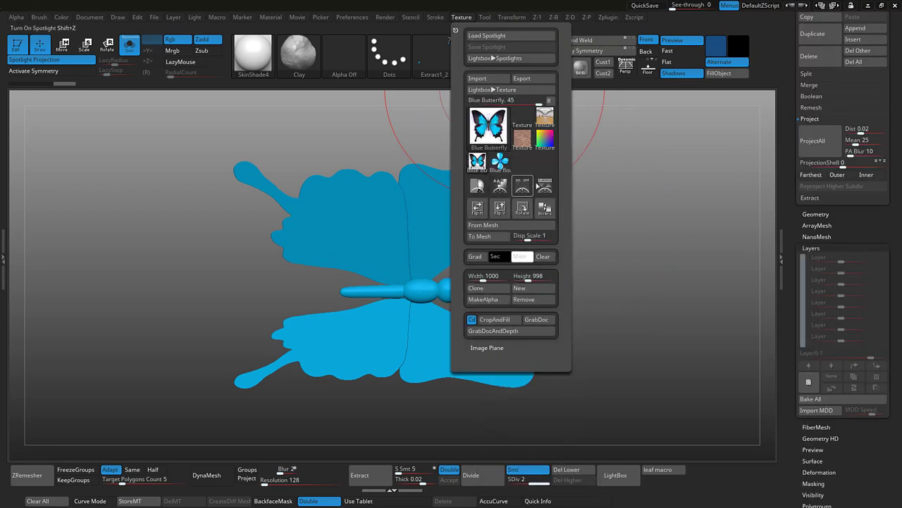
pyautogui.click(545, 186)
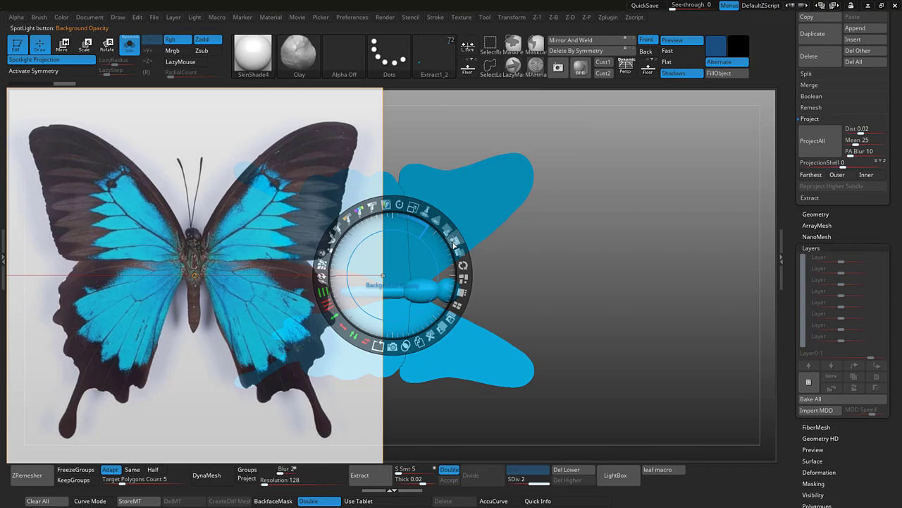
# Fade the Spotlight image and fit it over the model by moving it, rotating it a quarter turn and scaling it down
pyautogui.moveTo(451, 227)
pyautogui.mouseDown()
pyautogui.moveTo(462, 254)
pyautogui.moveTo(448, 229)
pyautogui.mouseUp()
pyautogui.moveTo(202, 246); pyautogui.dragTo(440, 277)
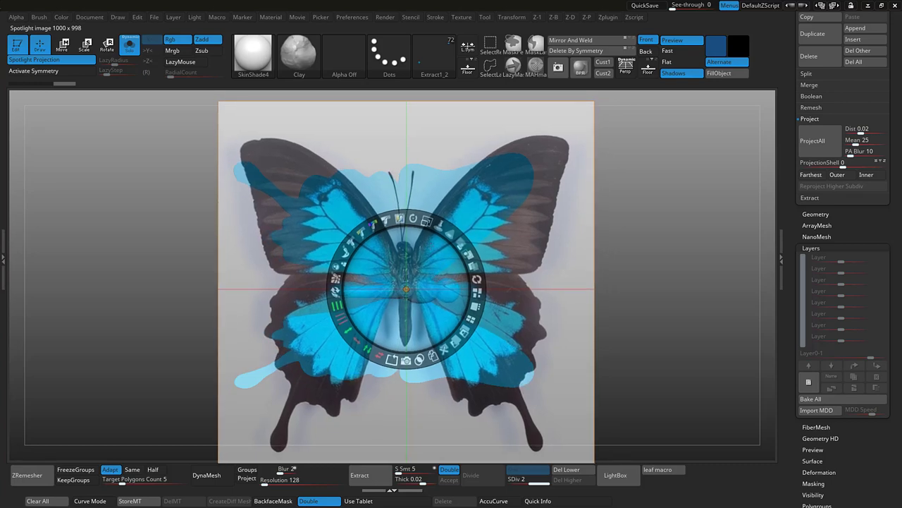
pyautogui.moveTo(413, 218); pyautogui.dragTo(512, 301)
pyautogui.moveTo(439, 280); pyautogui.dragTo(439, 281)
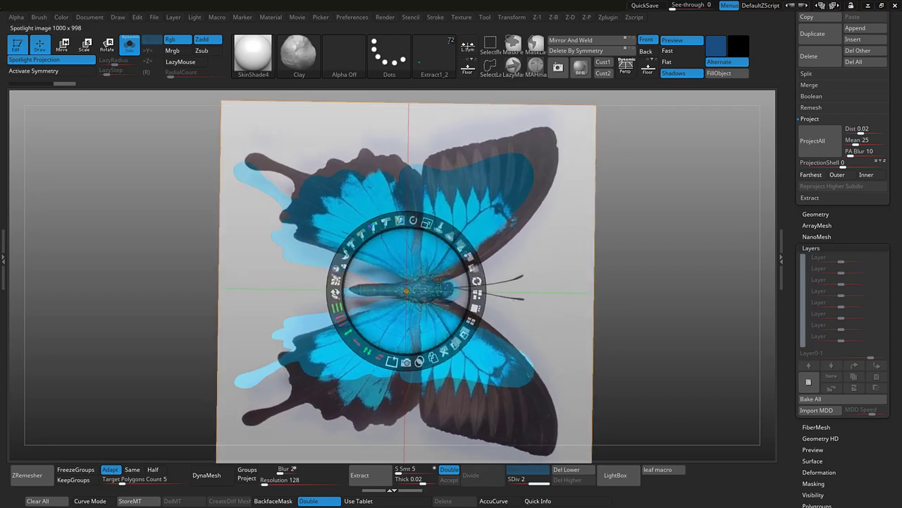
pyautogui.moveTo(428, 223); pyautogui.dragTo(418, 221)
pyautogui.moveTo(435, 266); pyautogui.dragTo(418, 269)
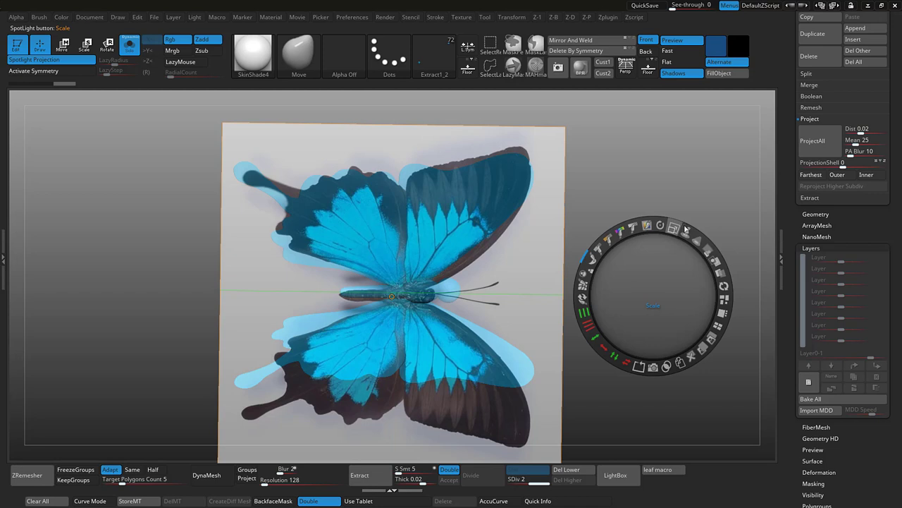
# Nudge the image's upper hind wing and tail into alignment with the model, using an enlarged brush
pyautogui.click(582, 285)
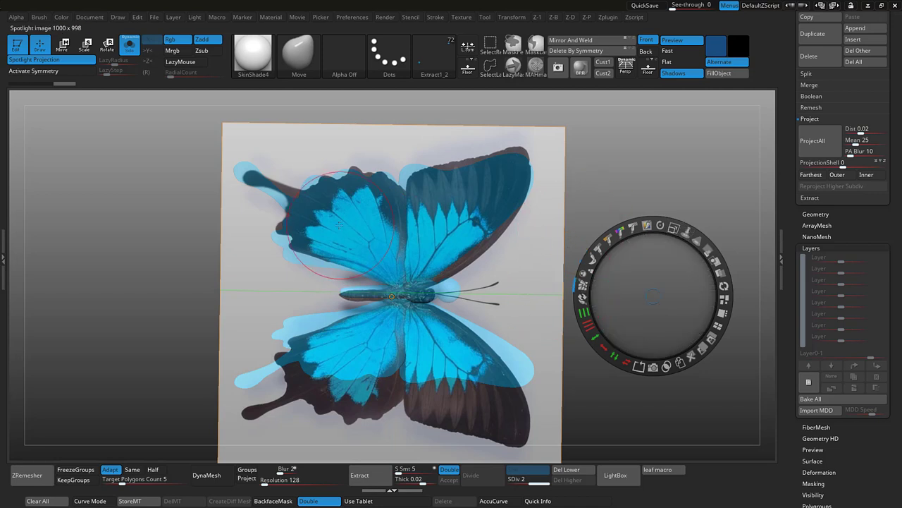
pyautogui.press(']')
pyautogui.press(']')
pyautogui.press(']')
pyautogui.moveTo(321, 228); pyautogui.dragTo(318, 240)
pyautogui.moveTo(264, 185)
pyautogui.mouseDown()
pyautogui.moveTo(242, 161)
pyautogui.moveTo(282, 177)
pyautogui.moveTo(284, 188)
pyautogui.moveTo(249, 165)
pyautogui.moveTo(246, 181)
pyautogui.moveTo(260, 171)
pyautogui.moveTo(250, 182)
pyautogui.mouseUp()
pyautogui.moveTo(286, 246); pyautogui.dragTo(280, 254)
pyautogui.moveTo(335, 257)
pyautogui.mouseDown()
pyautogui.moveTo(328, 251)
pyautogui.moveTo(336, 263)
pyautogui.mouseUp()
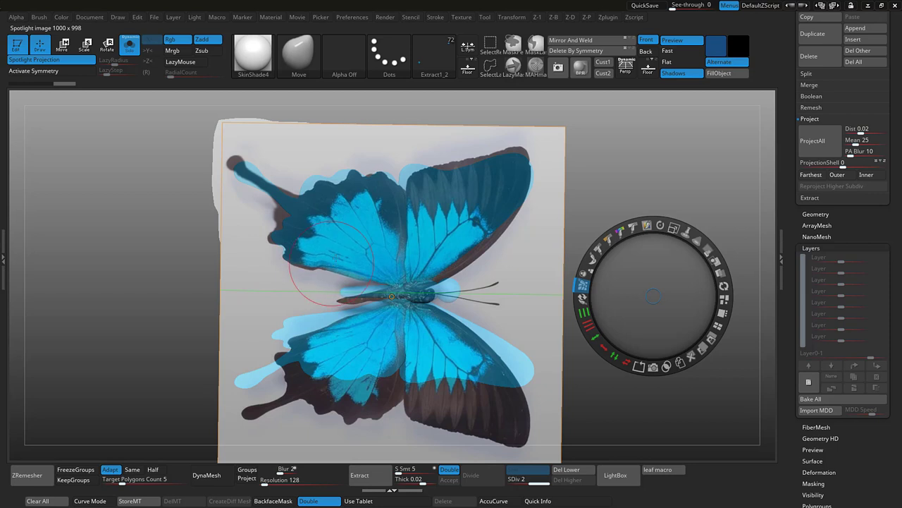
pyautogui.moveTo(338, 189)
pyautogui.mouseDown()
pyautogui.moveTo(324, 154)
pyautogui.moveTo(301, 148)
pyautogui.mouseUp()
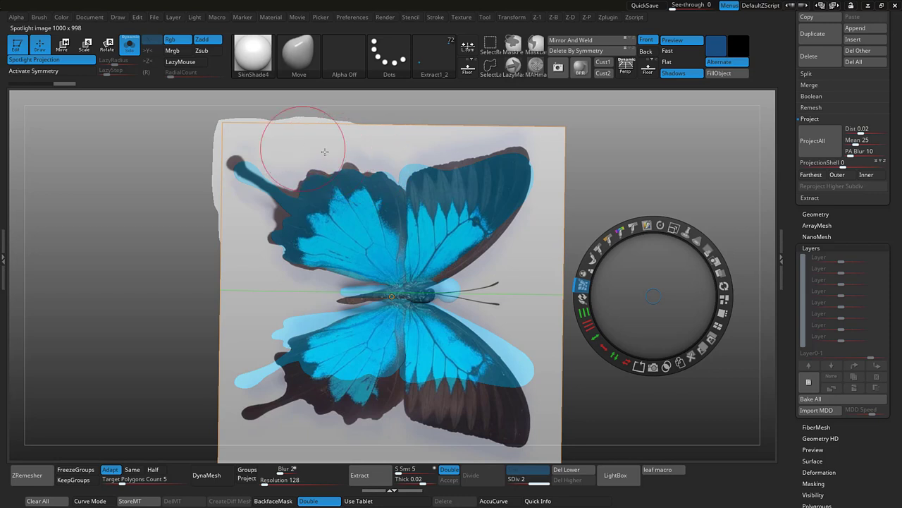
# Raise the brush's Focal Shift and nudge the image's forewings toward the model's outlines
pyautogui.moveTo(420, 178); pyautogui.dragTo(398, 144)
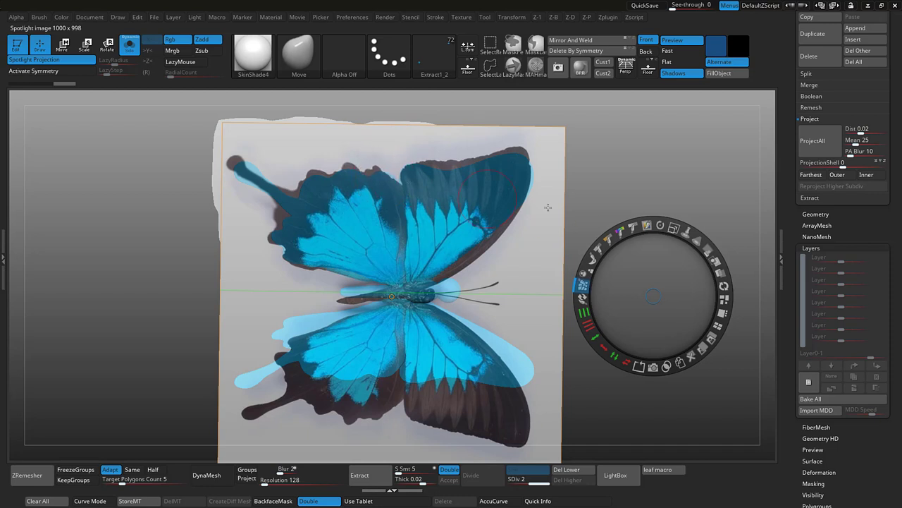
pyautogui.press('z')
pyautogui.press('space')
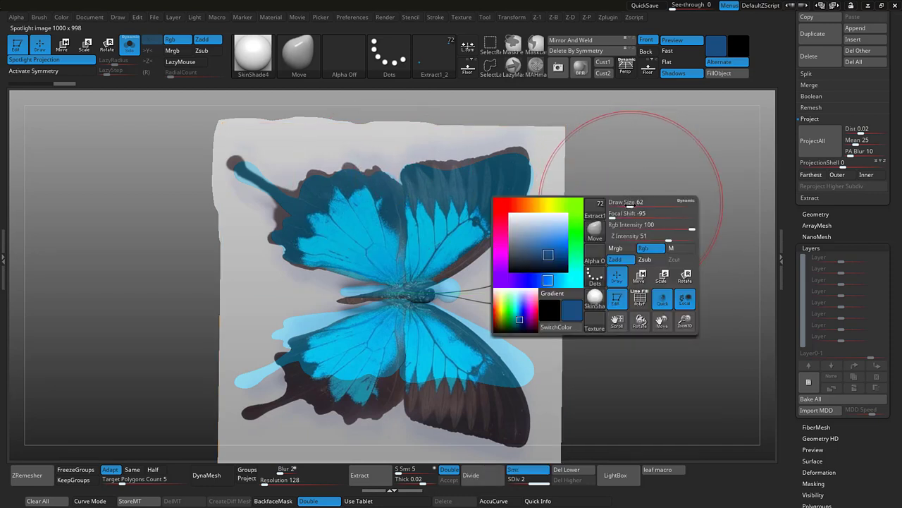
pyautogui.click(627, 214)
pyautogui.moveTo(628, 213); pyautogui.dragTo(639, 214)
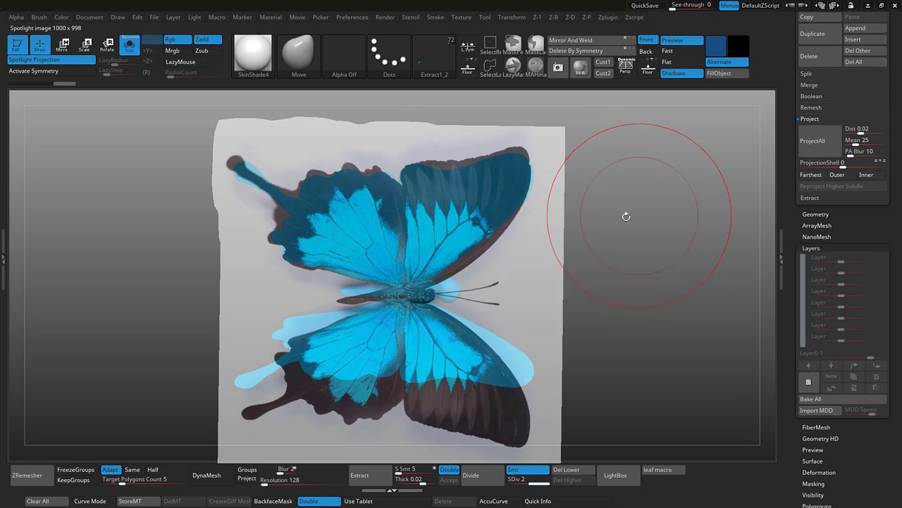
pyautogui.press('z')
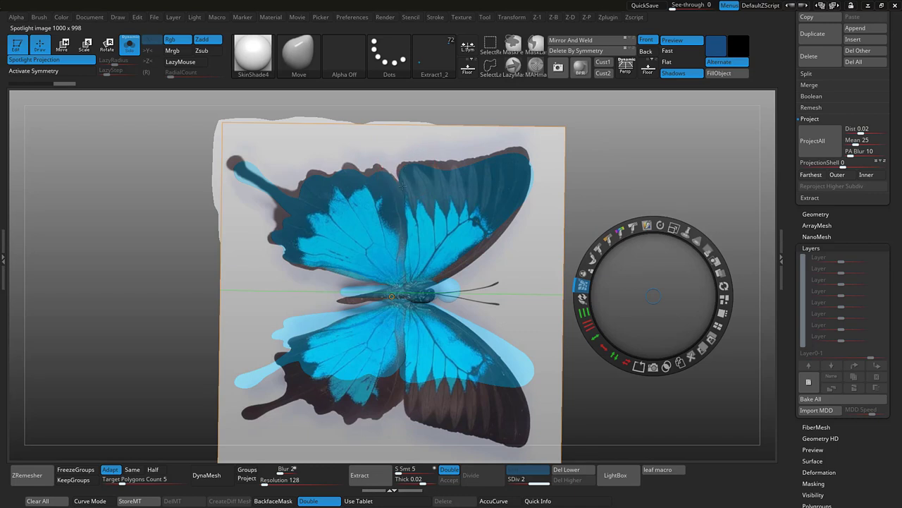
pyautogui.moveTo(536, 191)
pyautogui.mouseDown()
pyautogui.moveTo(547, 179)
pyautogui.moveTo(540, 198)
pyautogui.mouseUp()
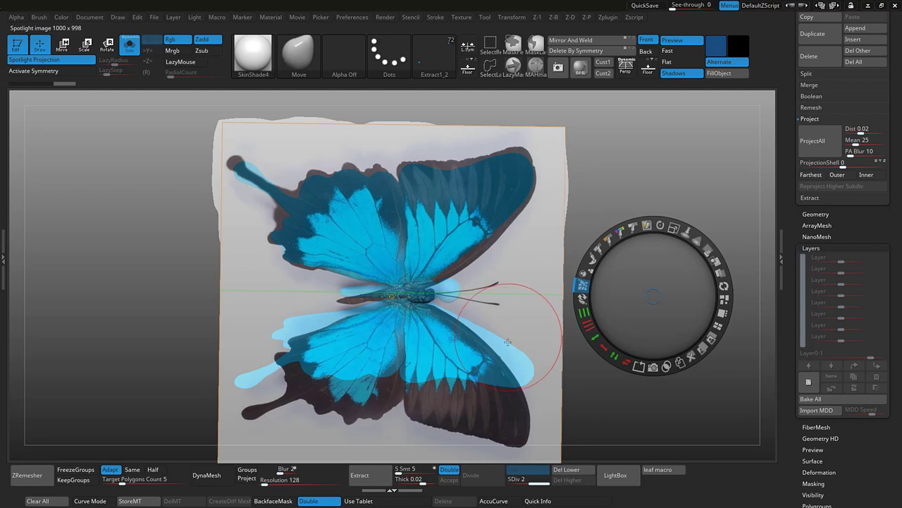
pyautogui.moveTo(507, 378)
pyautogui.mouseDown()
pyautogui.moveTo(525, 352)
pyautogui.moveTo(498, 409)
pyautogui.moveTo(521, 356)
pyautogui.moveTo(501, 399)
pyautogui.mouseUp()
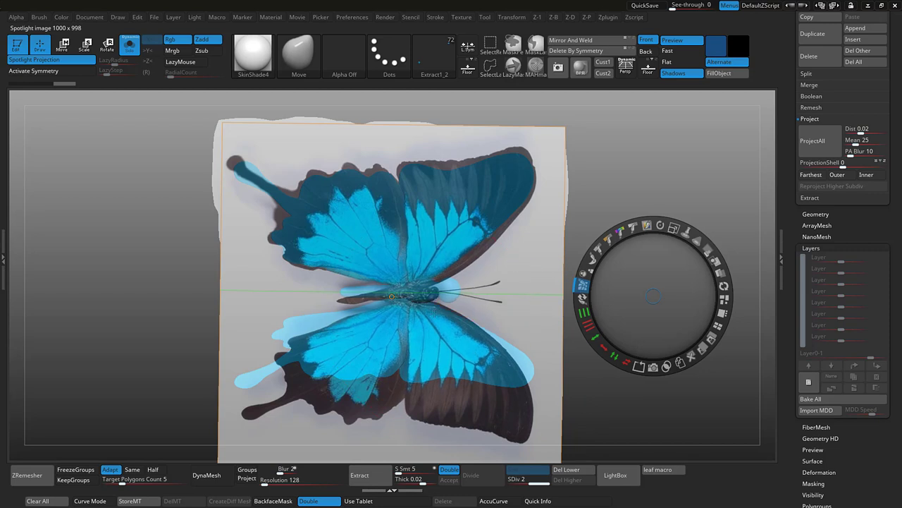
# Nudge the image's head and body over the model's head and body with a smaller brush
pyautogui.press('[')
pyautogui.press('[')
pyautogui.moveTo(434, 296); pyautogui.dragTo(438, 296)
pyautogui.press('[')
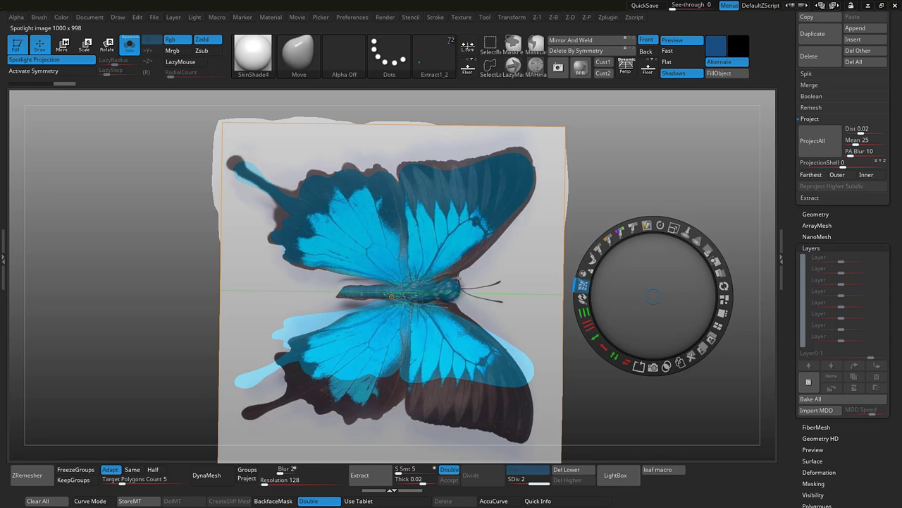
# Enlarge the brush and pull the image's lower hind wing and tail up toward the model's
pyautogui.press(']')
pyautogui.press(']')
pyautogui.press(']')
pyautogui.press(']')
pyautogui.press(']')
pyautogui.press(']')
pyautogui.press(']')
pyautogui.press(']')
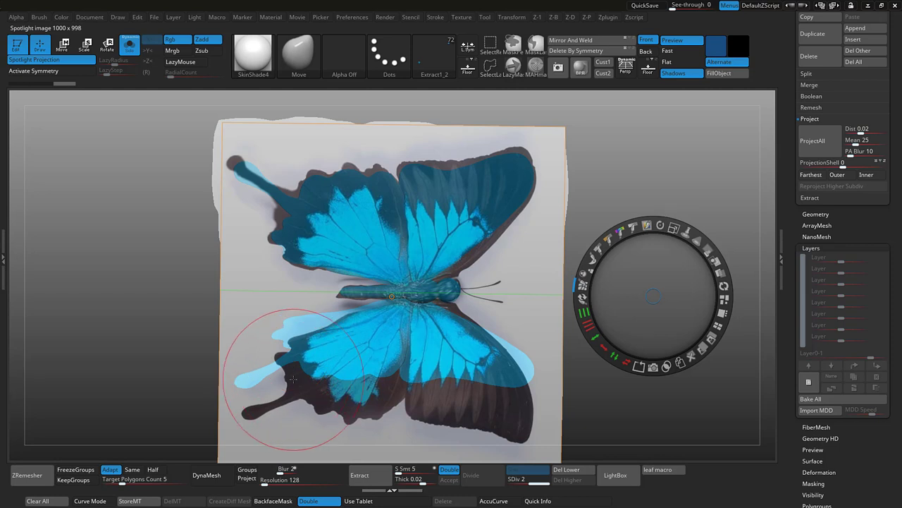
pyautogui.moveTo(254, 414)
pyautogui.mouseDown()
pyautogui.moveTo(255, 382)
pyautogui.moveTo(241, 379)
pyautogui.moveTo(258, 390)
pyautogui.mouseUp()
# Refine the lower hind wing's scalloped edge and tail in the image with progressively smaller nudge brushes
pyautogui.press('[')
pyautogui.press('[')
pyautogui.press('[')
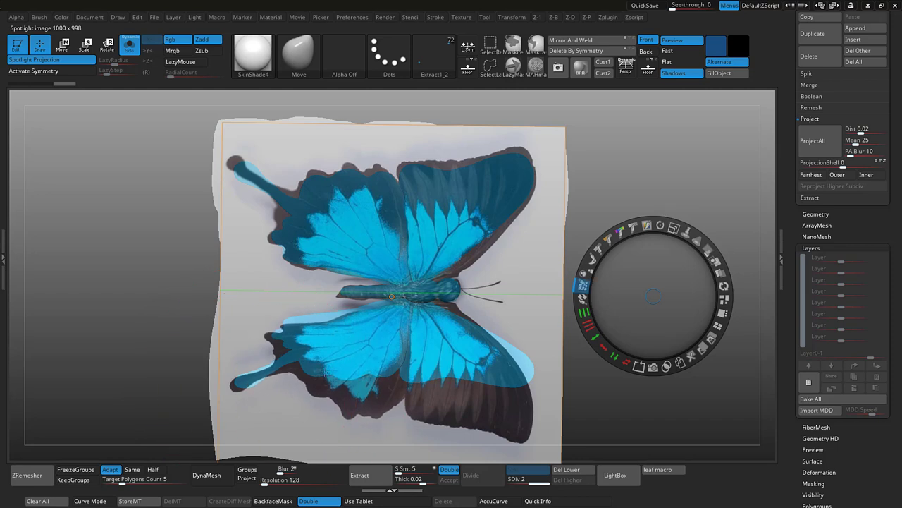
pyautogui.moveTo(323, 348); pyautogui.dragTo(321, 330)
pyautogui.moveTo(322, 343)
pyautogui.mouseDown()
pyautogui.moveTo(299, 313)
pyautogui.moveTo(288, 317)
pyautogui.mouseUp()
pyautogui.moveTo(259, 381); pyautogui.dragTo(256, 373)
pyautogui.press('[')
pyautogui.press('[')
pyautogui.press('[')
pyautogui.press('[')
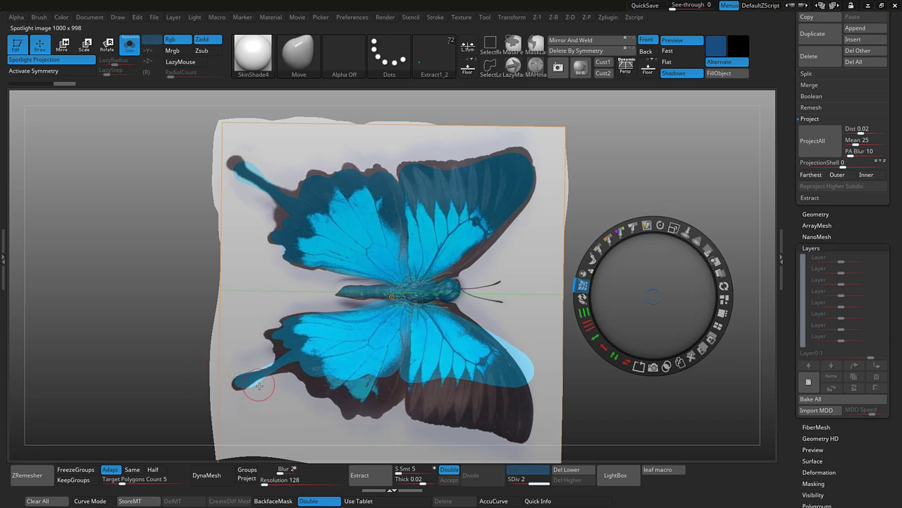
pyautogui.moveTo(262, 390); pyautogui.dragTo(241, 382)
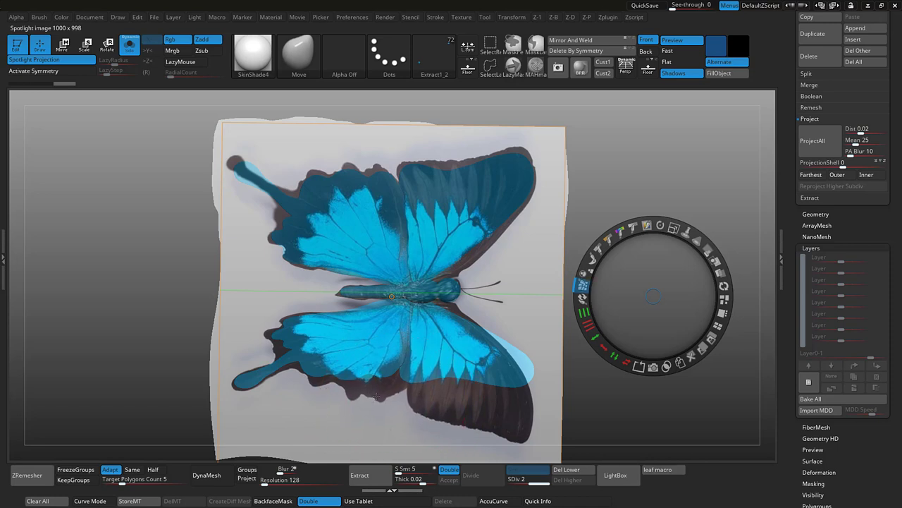
pyautogui.moveTo(376, 389); pyautogui.dragTo(379, 392)
# Nudge the image's lower forewing inward so that its outer edges and base match the model's forewing
pyautogui.moveTo(504, 422)
pyautogui.mouseDown()
pyautogui.moveTo(513, 414)
pyautogui.moveTo(504, 394)
pyautogui.mouseUp()
pyautogui.moveTo(445, 406); pyautogui.dragTo(447, 388)
pyautogui.moveTo(443, 419)
pyautogui.mouseDown()
pyautogui.moveTo(444, 402)
pyautogui.moveTo(404, 380)
pyautogui.mouseUp()
pyautogui.moveTo(466, 406)
pyautogui.mouseDown()
pyautogui.moveTo(464, 392)
pyautogui.moveTo(424, 390)
pyautogui.mouseUp()
pyautogui.moveTo(433, 396); pyautogui.dragTo(436, 392)
pyautogui.moveTo(542, 436); pyautogui.dragTo(542, 404)
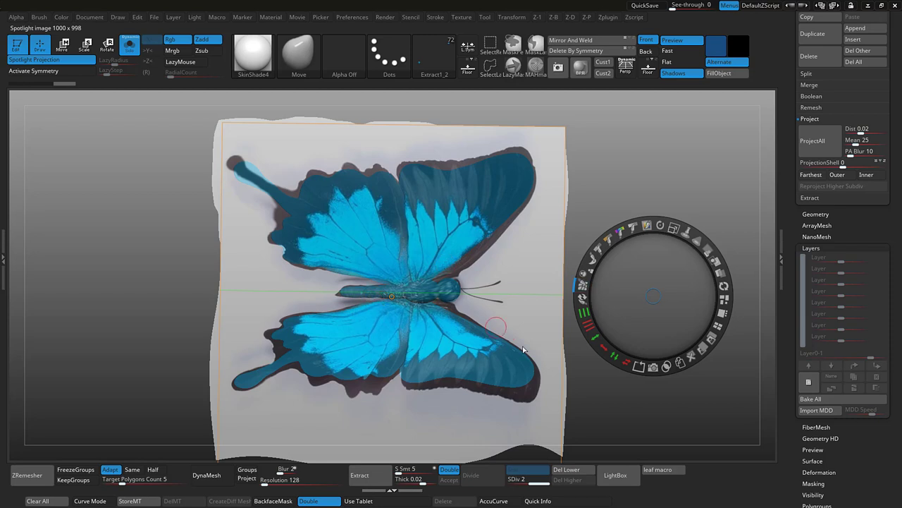
pyautogui.moveTo(512, 349); pyautogui.dragTo(501, 344)
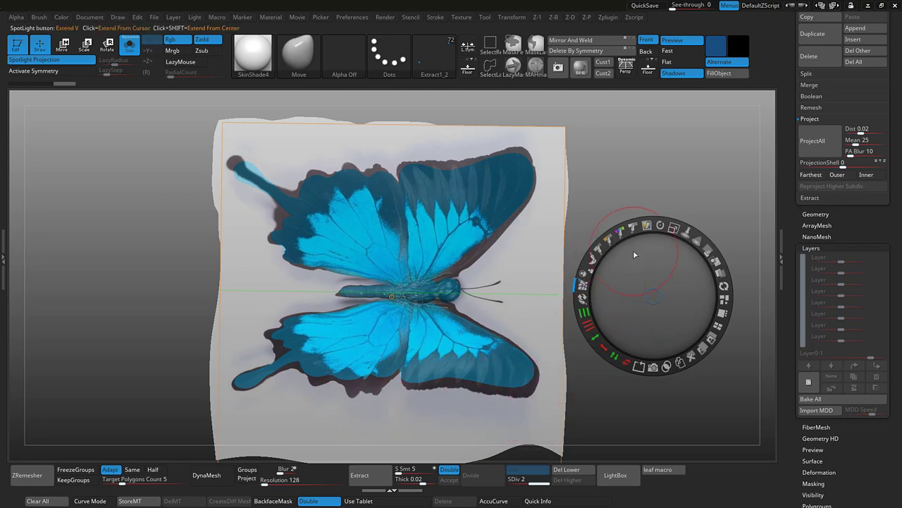
# Project the image's colors onto the wings and body with the Draw brush in Rgb mode, and turn off Spotlight
pyautogui.press('z')
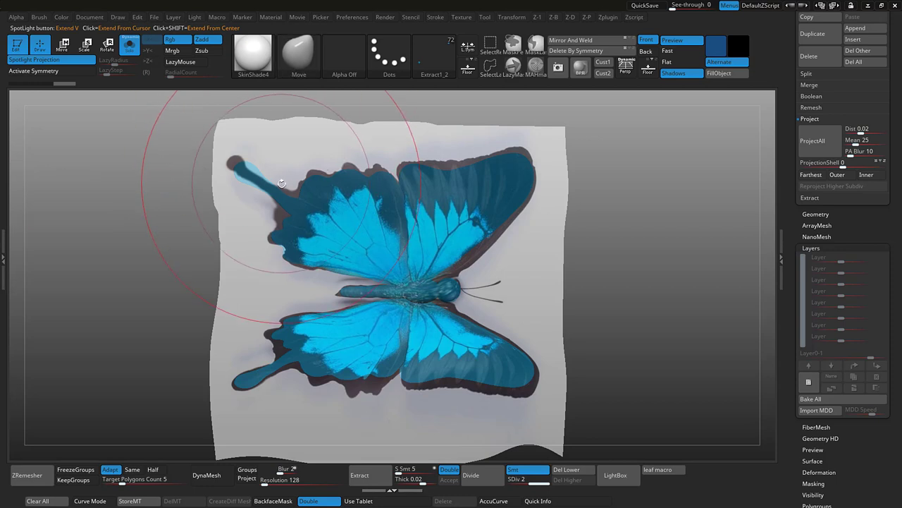
pyautogui.press('space')
pyautogui.click(296, 421)
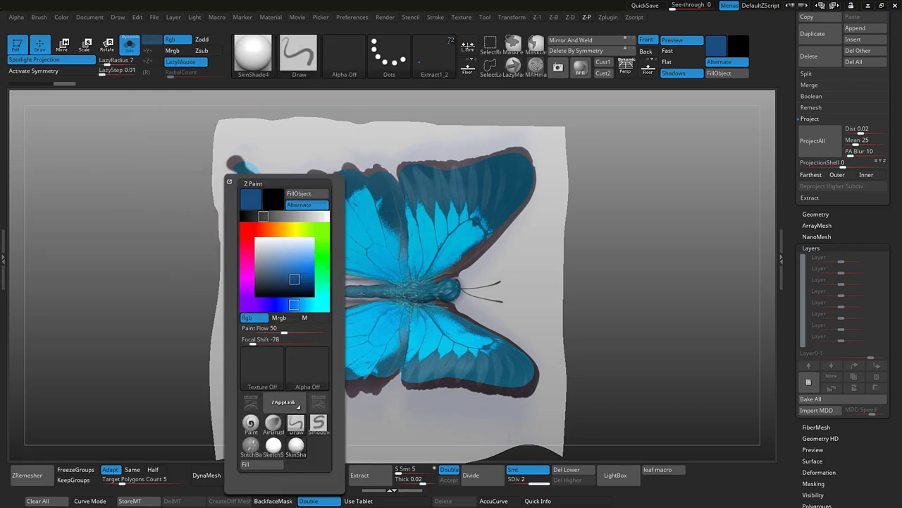
pyautogui.moveTo(449, 246)
pyautogui.mouseDown()
pyautogui.moveTo(390, 289)
pyautogui.moveTo(521, 169)
pyautogui.moveTo(430, 183)
pyautogui.moveTo(404, 216)
pyautogui.moveTo(331, 187)
pyautogui.moveTo(282, 204)
pyautogui.moveTo(234, 139)
pyautogui.mouseUp()
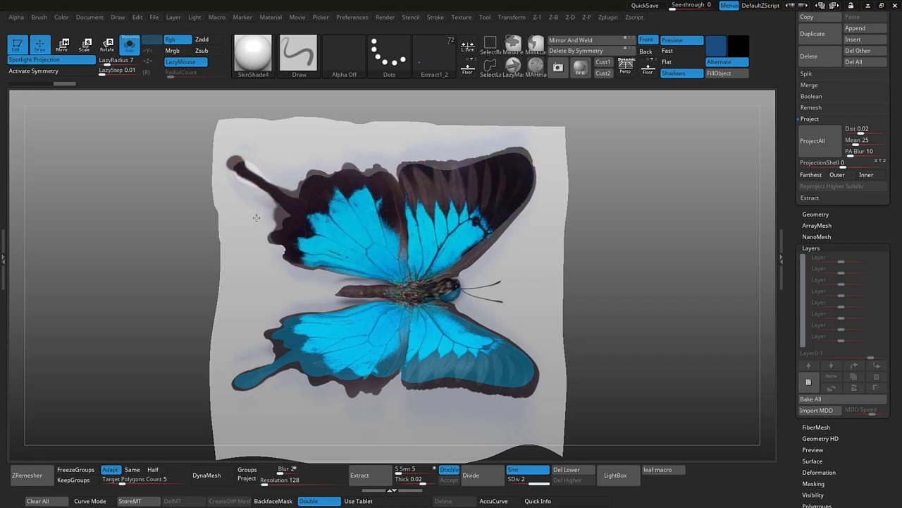
pyautogui.moveTo(255, 221)
pyautogui.mouseDown()
pyautogui.moveTo(243, 384)
pyautogui.moveTo(300, 331)
pyautogui.moveTo(328, 363)
pyautogui.moveTo(398, 331)
pyautogui.moveTo(493, 367)
pyautogui.moveTo(523, 425)
pyautogui.mouseUp()
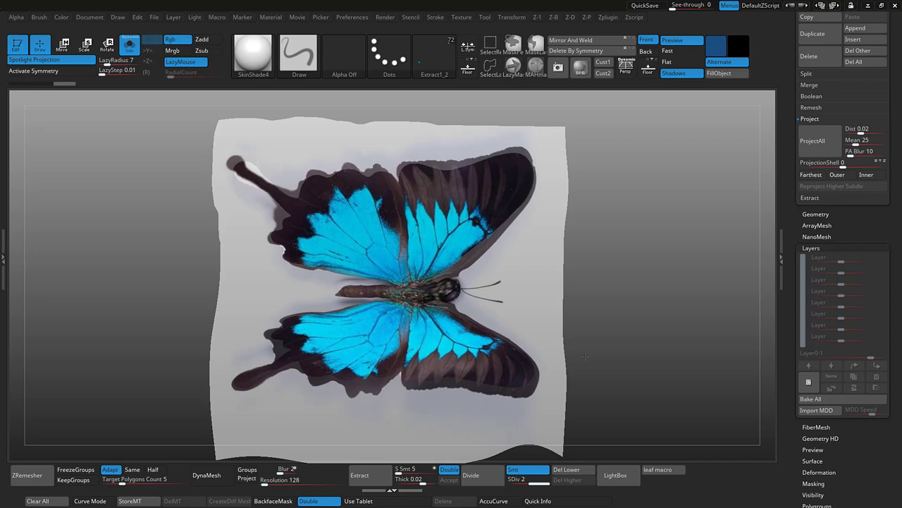
pyautogui.moveTo(493, 135); pyautogui.dragTo(403, 143)
pyautogui.hotkey('shift', 'z')
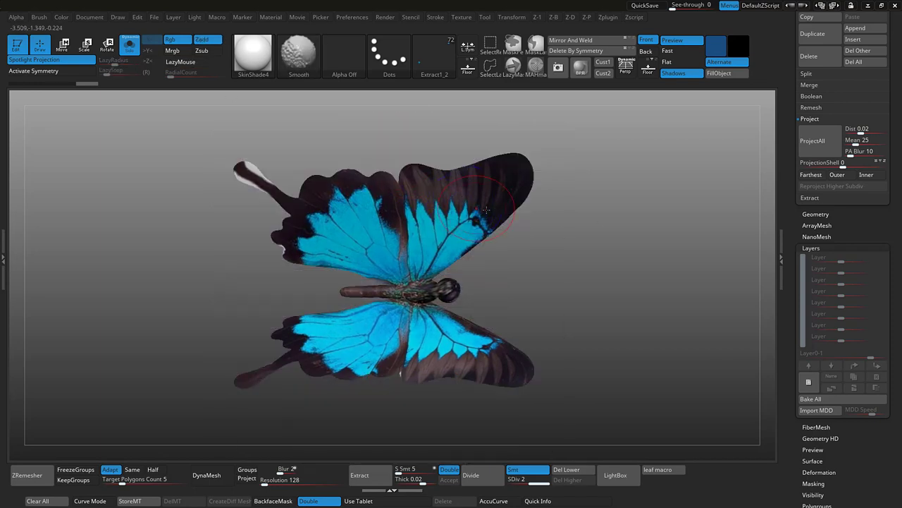
# Sample the wings' dark brown and paint over the white spots on the tail, the hind wing's edge and the gap between the wings
pyautogui.moveTo(611, 266); pyautogui.dragTo(574, 232)
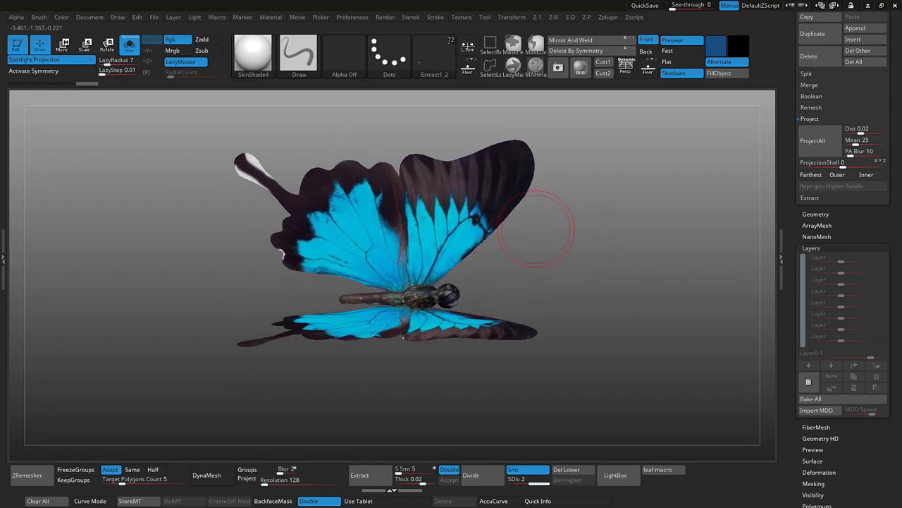
pyautogui.press('c')
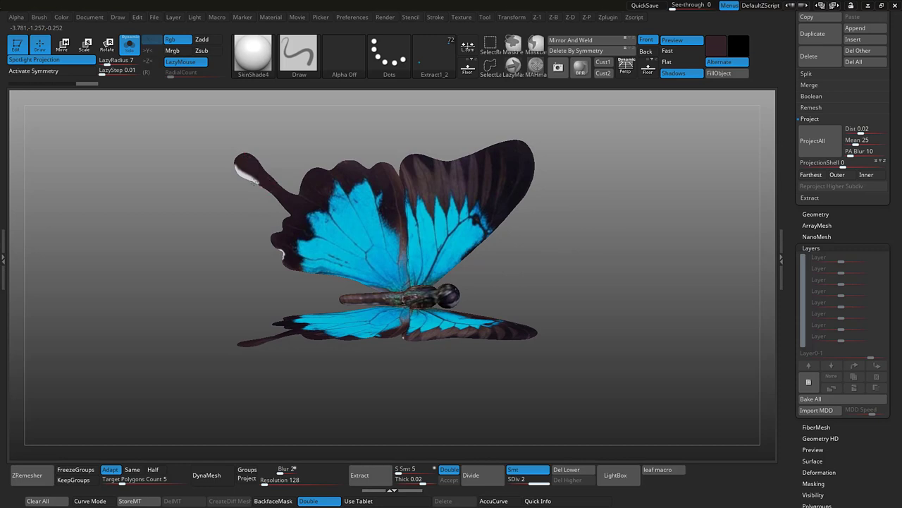
pyautogui.moveTo(250, 184); pyautogui.dragTo(251, 187)
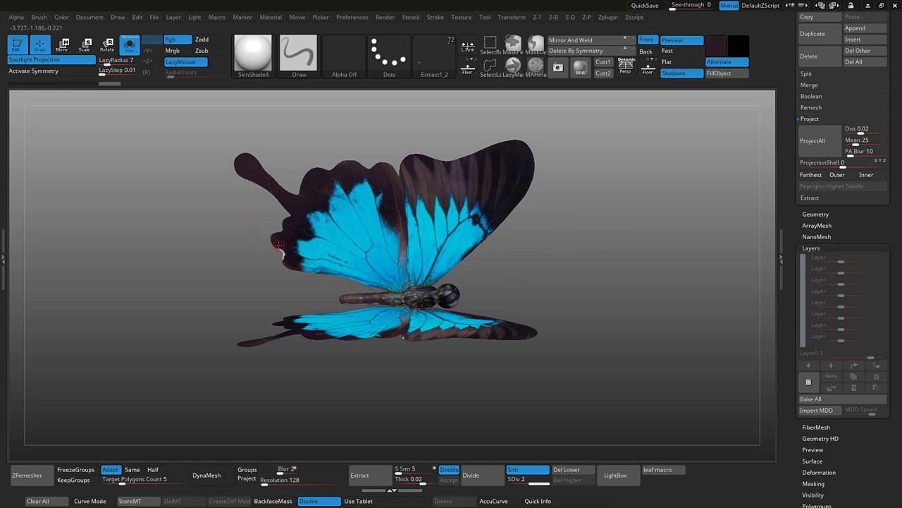
pyautogui.moveTo(284, 262)
pyautogui.mouseDown()
pyautogui.moveTo(261, 296)
pyautogui.moveTo(261, 342)
pyautogui.moveTo(268, 321)
pyautogui.moveTo(259, 289)
pyautogui.mouseUp()
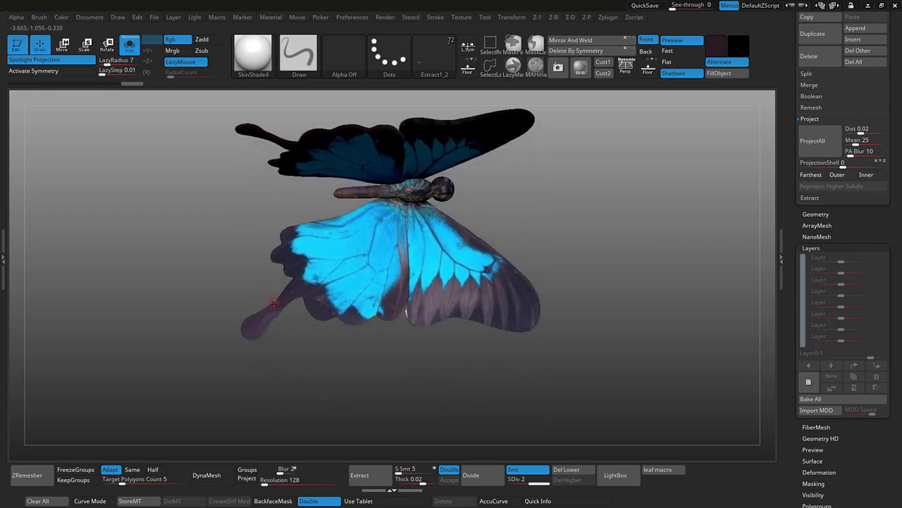
pyautogui.moveTo(406, 321)
pyautogui.mouseDown()
pyautogui.moveTo(407, 311)
pyautogui.moveTo(409, 324)
pyautogui.mouseUp()
pyautogui.press('c')
pyautogui.moveTo(423, 360)
pyautogui.mouseDown()
pyautogui.moveTo(591, 241)
pyautogui.moveTo(652, 227)
pyautogui.moveTo(755, 241)
pyautogui.moveTo(548, 256)
pyautogui.moveTo(545, 240)
pyautogui.moveTo(462, 351)
pyautogui.mouseUp()
# Switch the smoothing brush to Smoother and use it in Rgb mode to blend the colors on the butterfly's body
pyautogui.moveTo(547, 394); pyautogui.dragTo(451, 301)
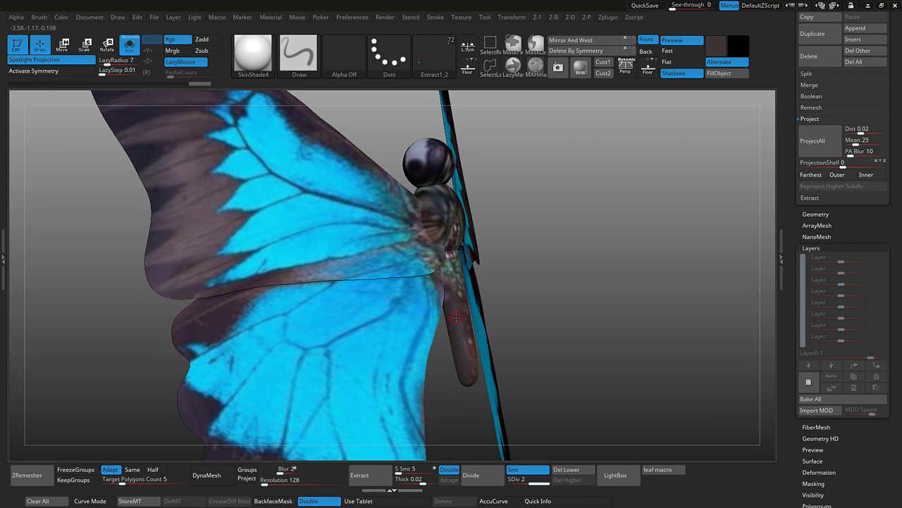
pyautogui.moveTo(568, 332); pyautogui.dragTo(552, 330)
pyautogui.press('space')
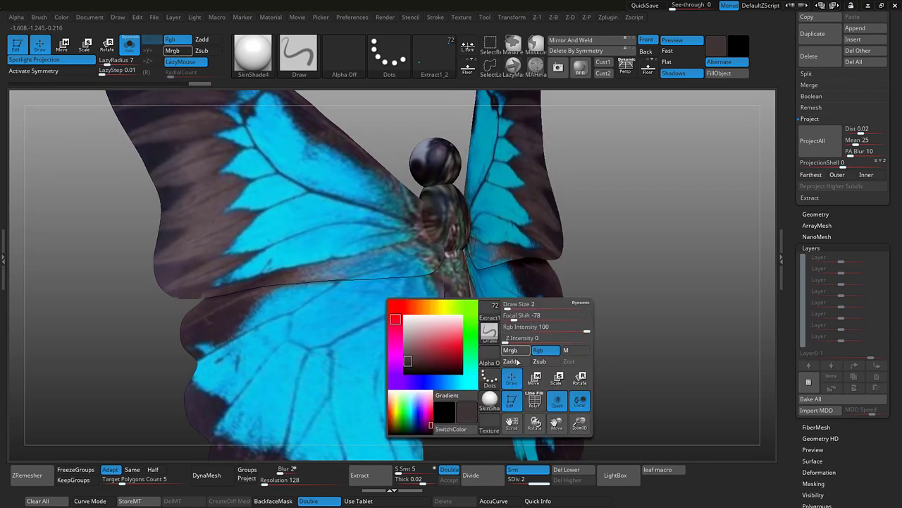
pyautogui.press('p')
pyautogui.click(582, 443)
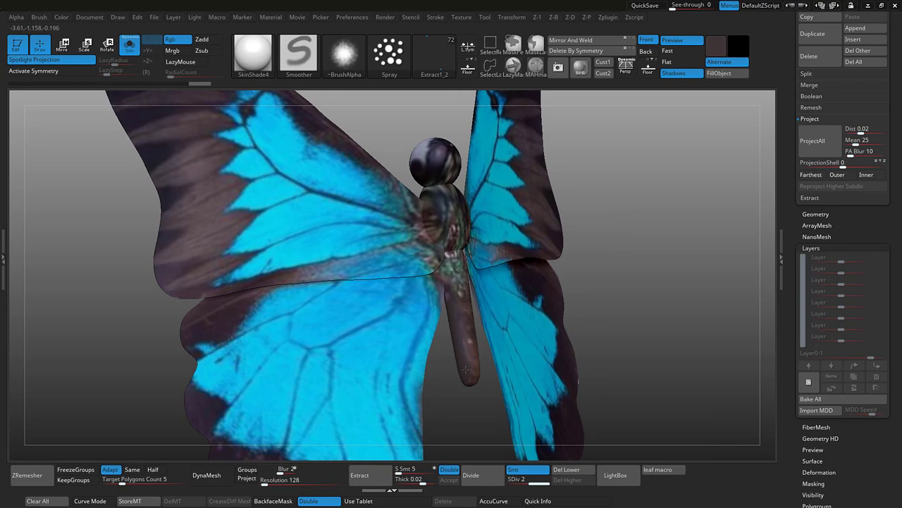
# Paint over the head's highlights with sampled dark purple tones and blend the paint with the Smoother brush
pyautogui.moveTo(651, 308)
pyautogui.mouseDown()
pyautogui.moveTo(684, 330)
pyautogui.moveTo(586, 246)
pyautogui.moveTo(524, 244)
pyautogui.moveTo(470, 224)
pyautogui.mouseUp()
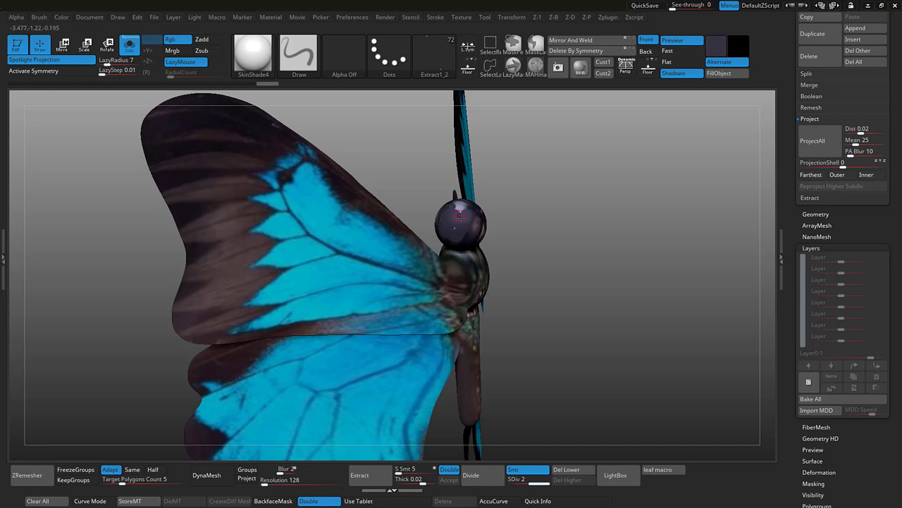
pyautogui.moveTo(456, 232); pyautogui.dragTo(469, 237)
pyautogui.press('c')
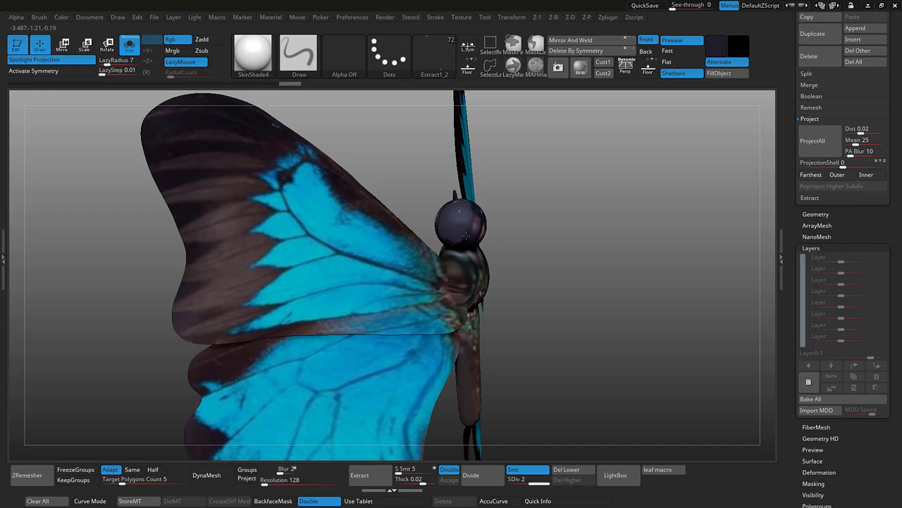
pyautogui.press('shift')
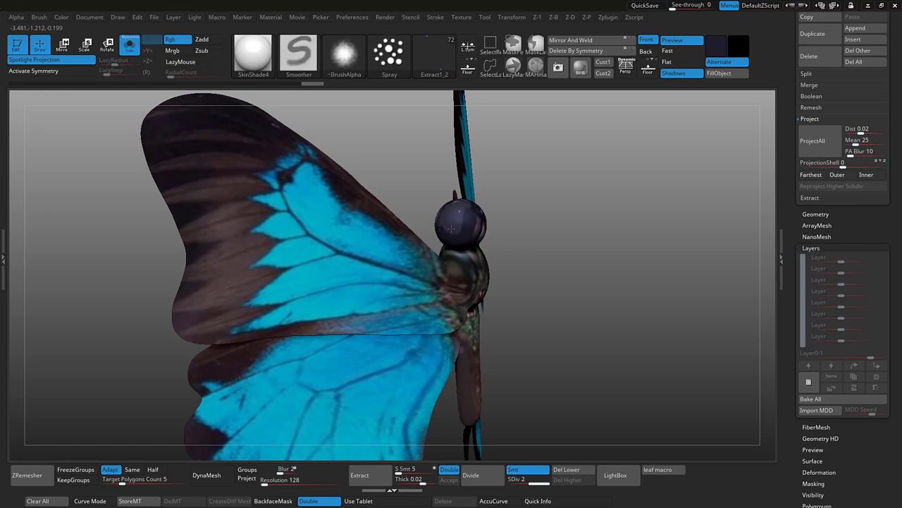
pyautogui.moveTo(544, 201); pyautogui.dragTo(423, 206)
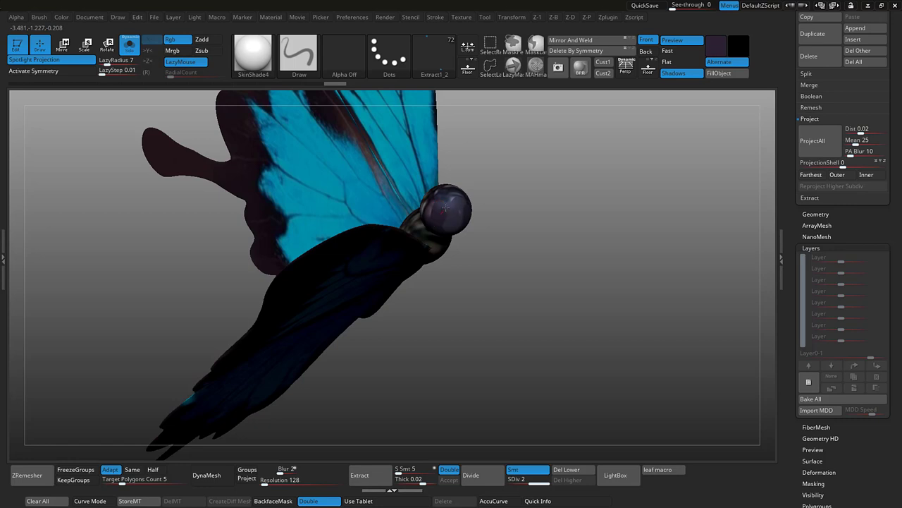
pyautogui.press('shift')
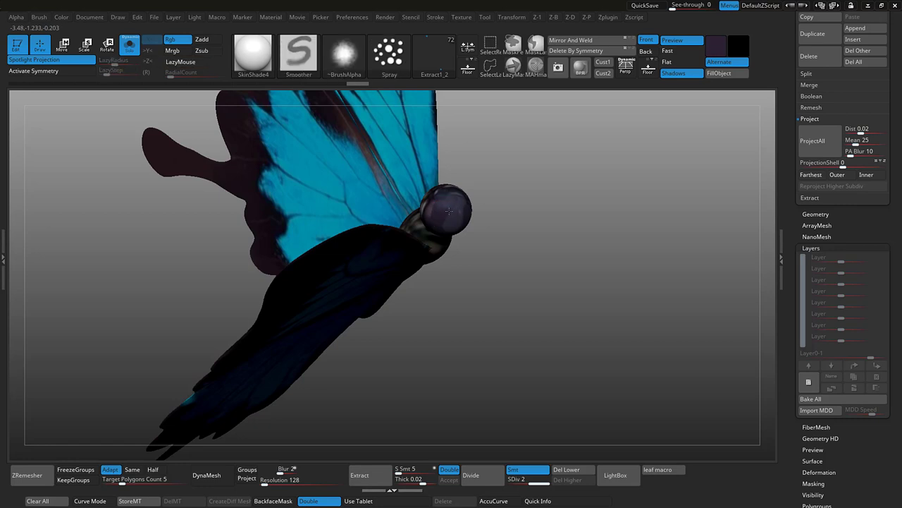
pyautogui.keyDown('shift'); pyautogui.moveTo(506, 169); pyautogui.dragTo(442, 196); pyautogui.keyUp('shift')
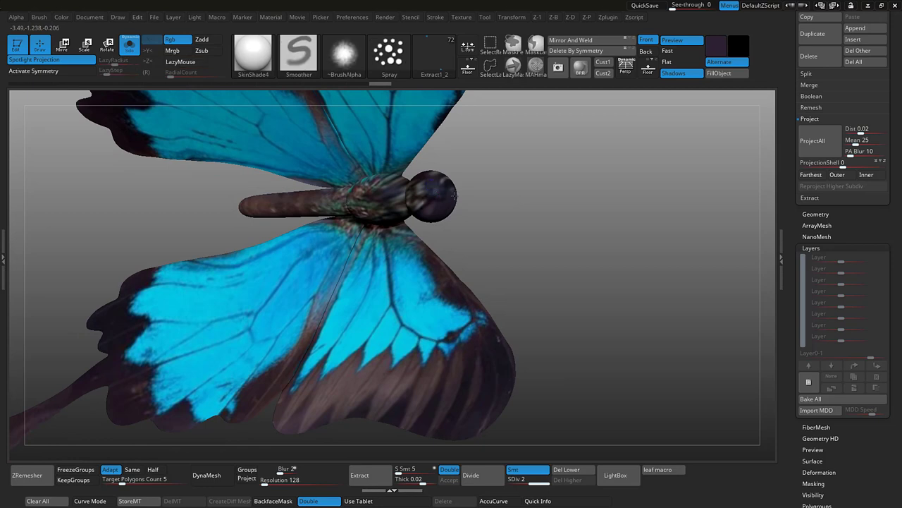
pyautogui.moveTo(593, 235)
pyautogui.mouseDown()
pyautogui.moveTo(621, 222)
pyautogui.moveTo(602, 173)
pyautogui.moveTo(577, 151)
pyautogui.moveTo(548, 238)
pyautogui.moveTo(528, 194)
pyautogui.moveTo(434, 226)
pyautogui.mouseUp()
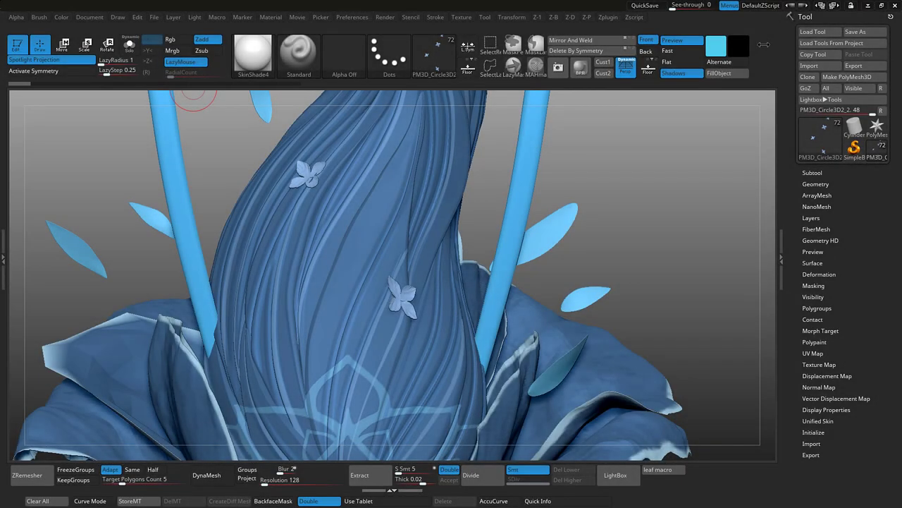
# Frame a single four-petal flower front-on and store the view as a camera named Camera
pyautogui.click(664, 156)
pyautogui.moveTo(664, 161)
pyautogui.mouseDown()
pyautogui.moveTo(671, 203)
pyautogui.moveTo(606, 248)
pyautogui.moveTo(489, 380)
pyautogui.moveTo(451, 395)
pyautogui.moveTo(435, 373)
pyautogui.moveTo(396, 238)
pyautogui.mouseUp()
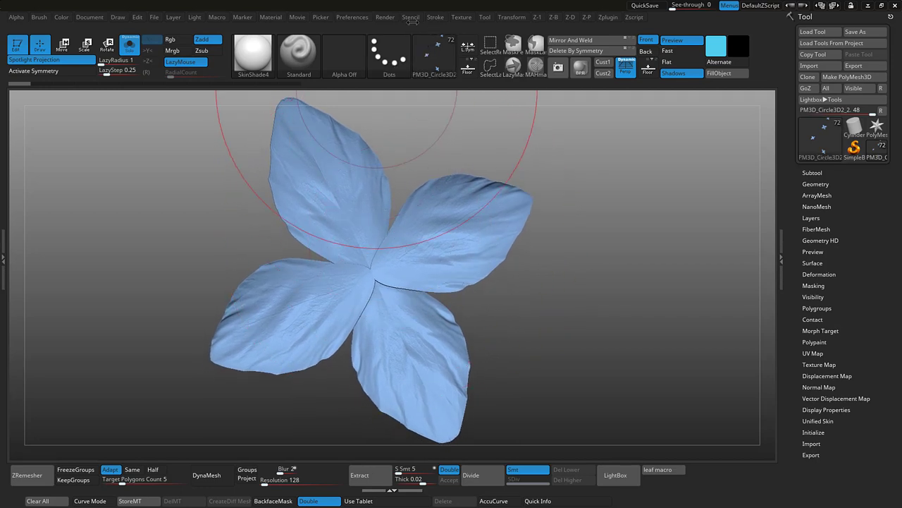
pyautogui.click(121, 18)
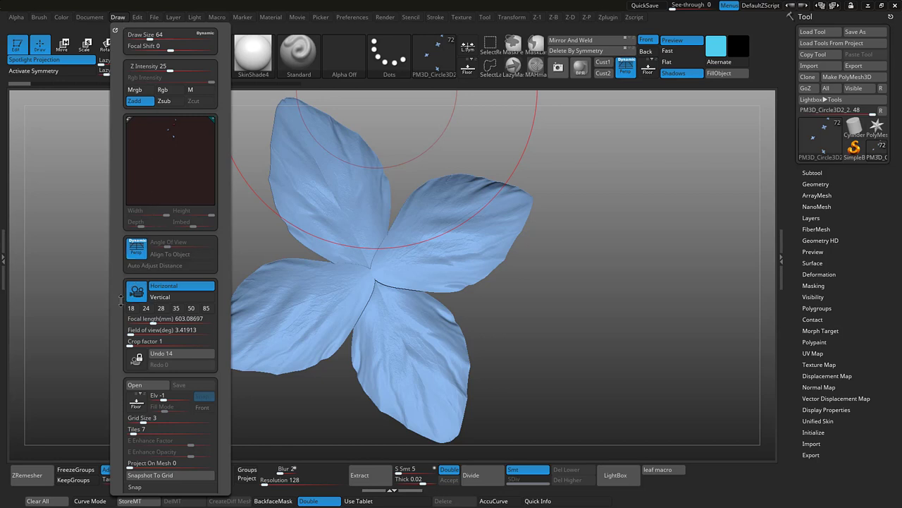
pyautogui.scroll(-5, 119, 305)
pyautogui.scroll(-3, 128, 418)
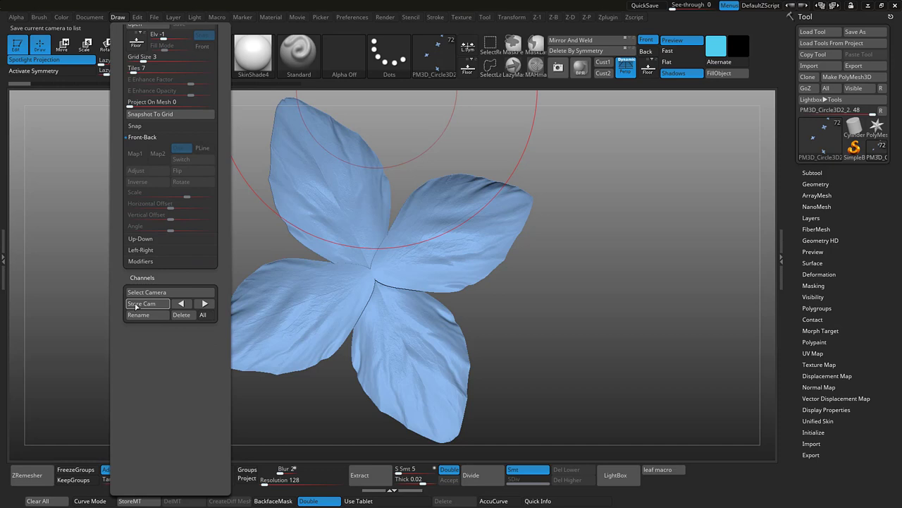
pyautogui.click(136, 304)
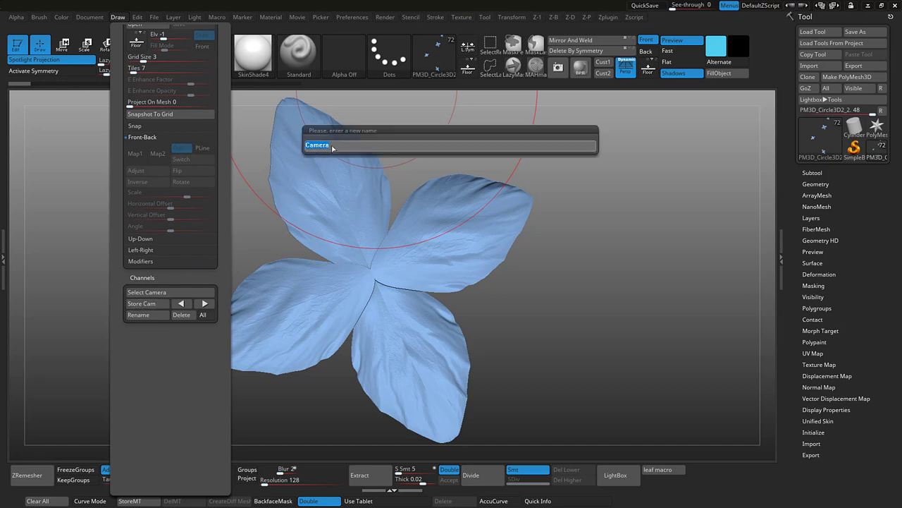
pyautogui.press('Return')
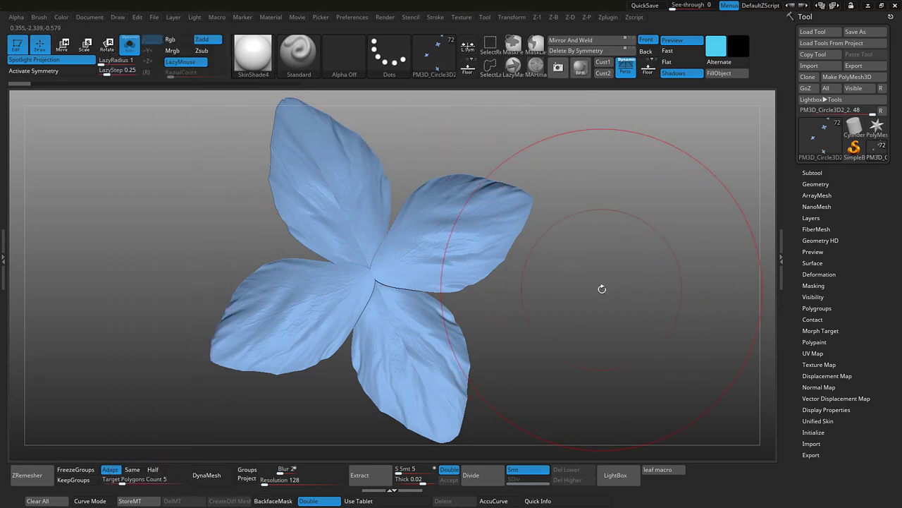
# Move the view away from the flower and recall the stored camera named Camera to restore its framing
pyautogui.moveTo(624, 308)
pyautogui.mouseDown()
pyautogui.moveTo(574, 280)
pyautogui.moveTo(488, 189)
pyautogui.moveTo(382, 155)
pyautogui.mouseUp()
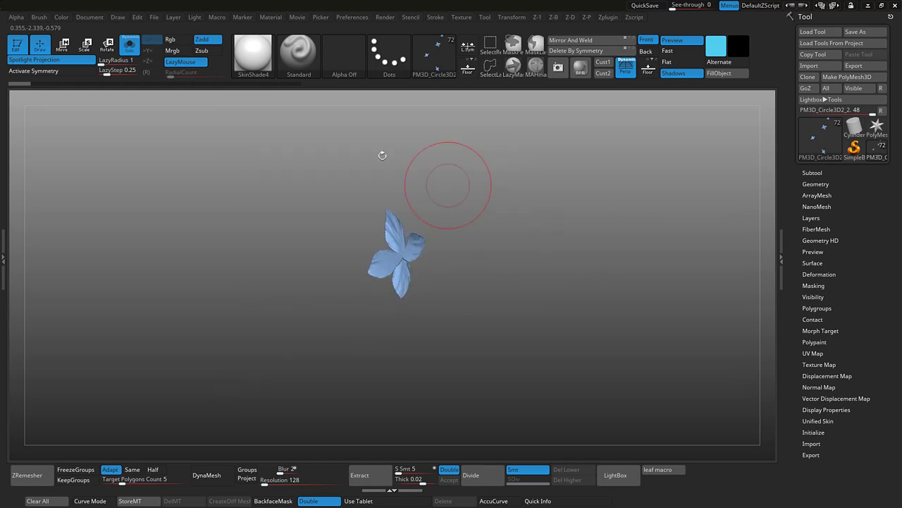
pyautogui.click(88, 18)
pyautogui.click(114, 19)
pyautogui.moveTo(227, 442); pyautogui.dragTo(213, 106)
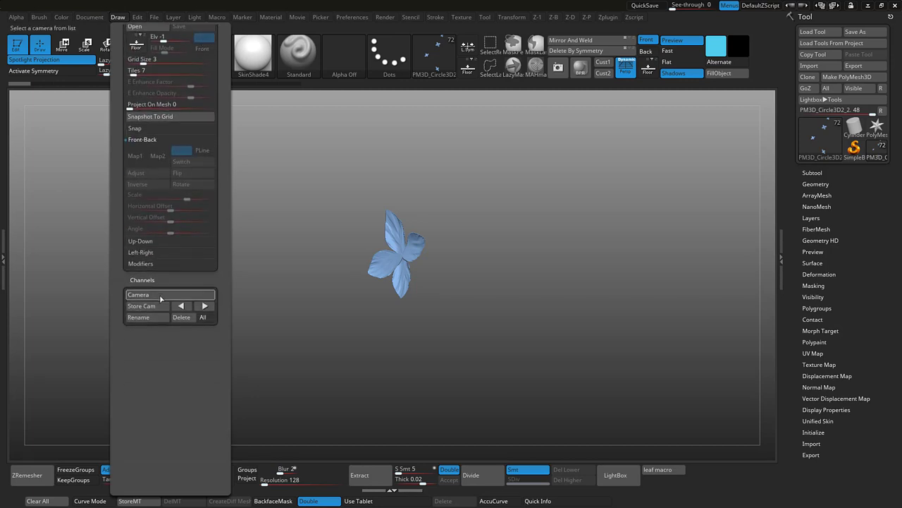
pyautogui.press('f')
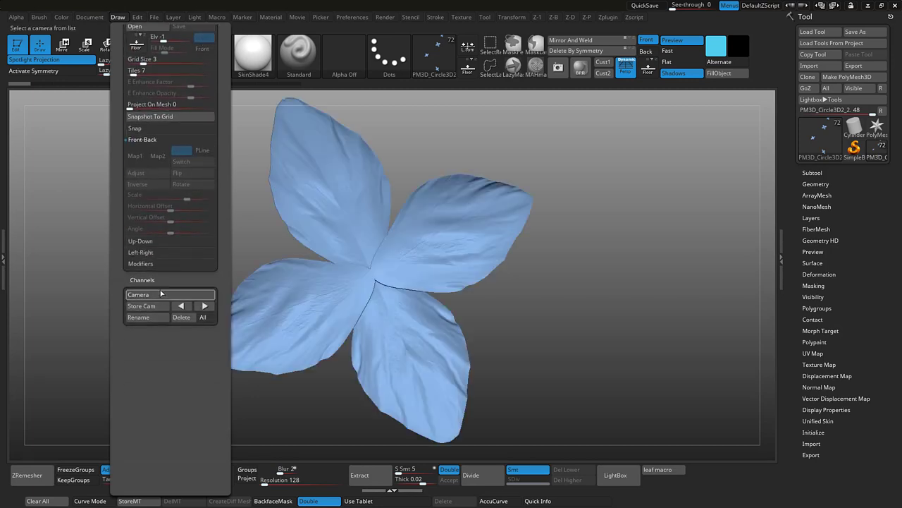
# Load the light blue flower photo from the textures into Spotlight over the model
pyautogui.click(458, 20)
pyautogui.click(525, 117)
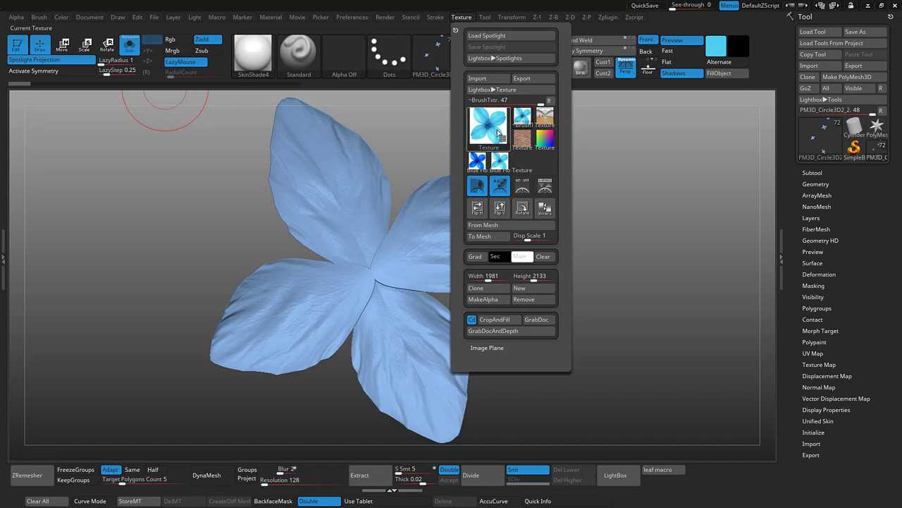
pyautogui.click(522, 185)
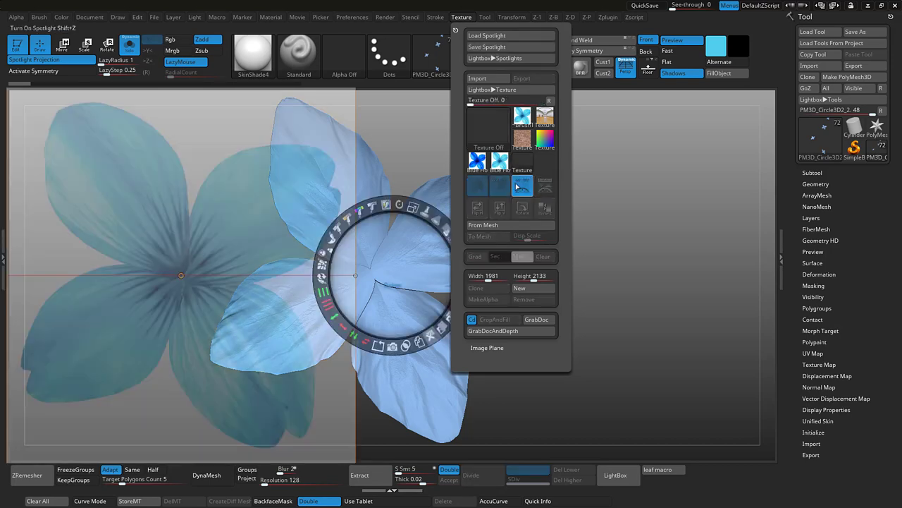
# Center the flower photo on the model, then rotate and scale it so that its petals cover the mesh petals
pyautogui.moveTo(228, 225); pyautogui.dragTo(386, 277)
pyautogui.moveTo(403, 308)
pyautogui.mouseDown()
pyautogui.moveTo(397, 315)
pyautogui.moveTo(390, 307)
pyautogui.mouseUp()
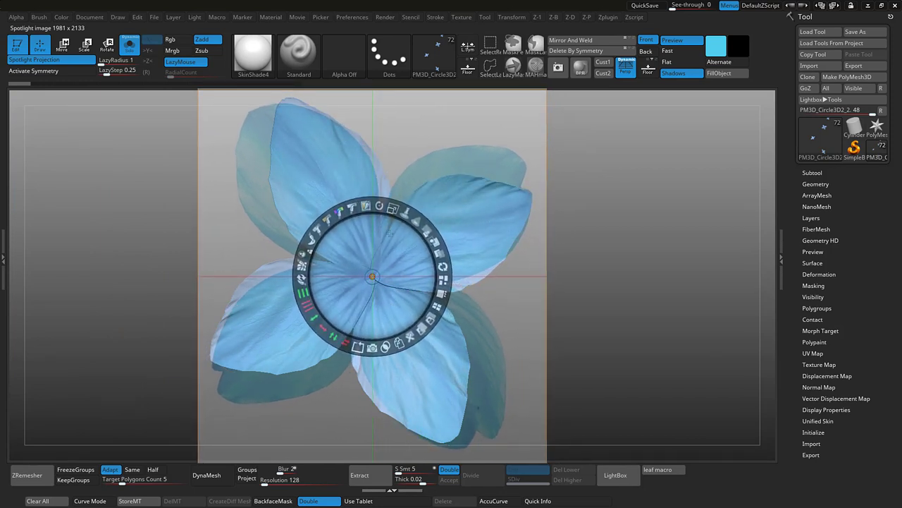
pyautogui.moveTo(384, 206)
pyautogui.mouseDown()
pyautogui.moveTo(399, 210)
pyautogui.moveTo(390, 213)
pyautogui.mouseUp()
pyautogui.moveTo(379, 278); pyautogui.dragTo(675, 260)
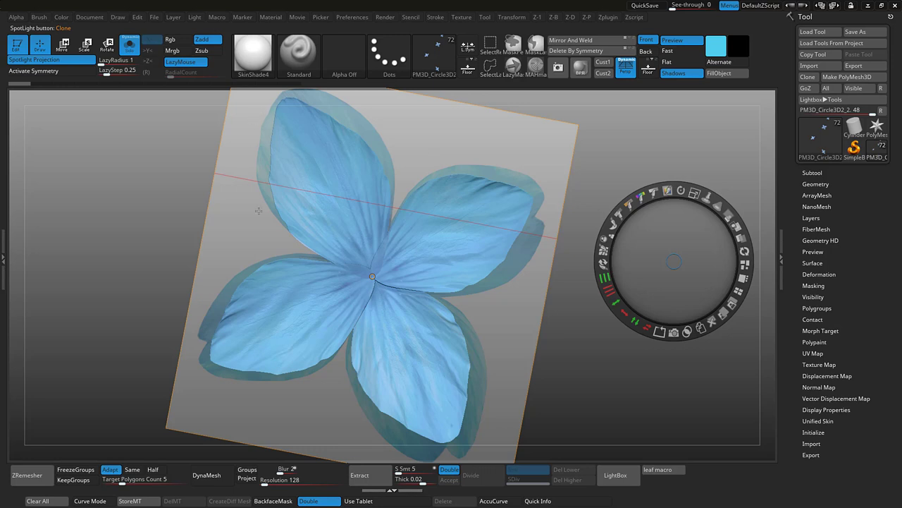
pyautogui.moveTo(668, 275); pyautogui.dragTo(367, 290)
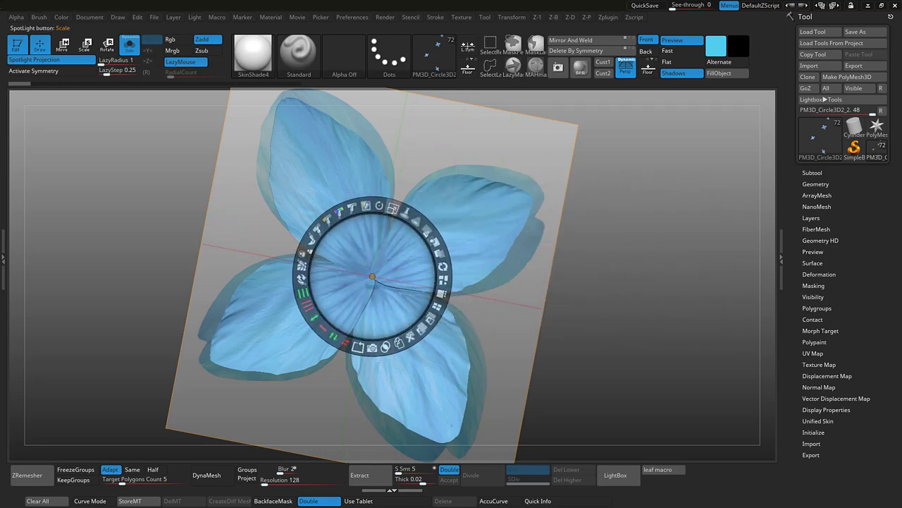
pyautogui.moveTo(393, 209); pyautogui.dragTo(380, 206)
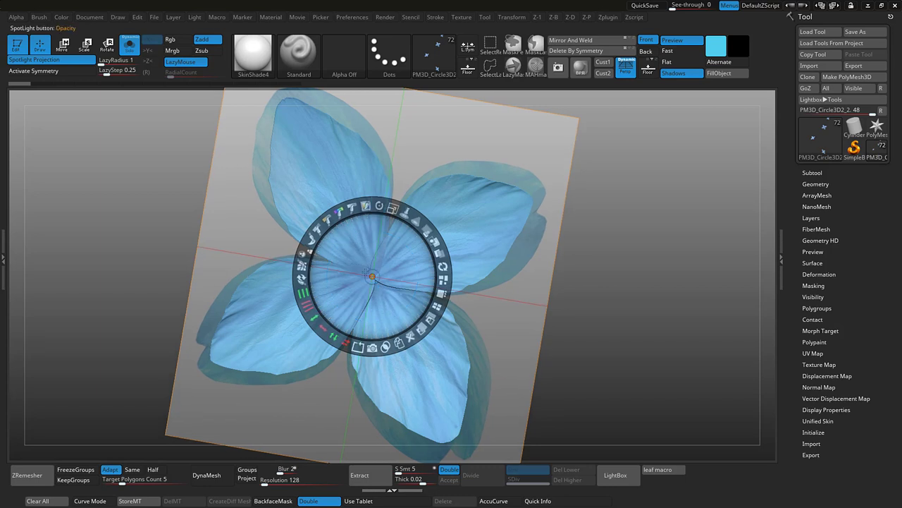
pyautogui.moveTo(372, 276); pyautogui.dragTo(694, 293)
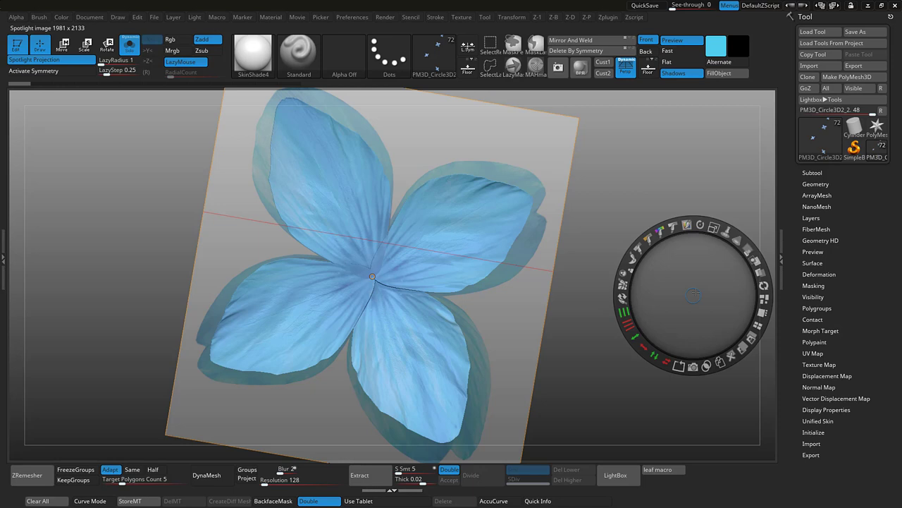
# Project the photo's colors onto all four petals with the Draw brush in Rgb mode, and turn off Spotlight
pyautogui.press('z')
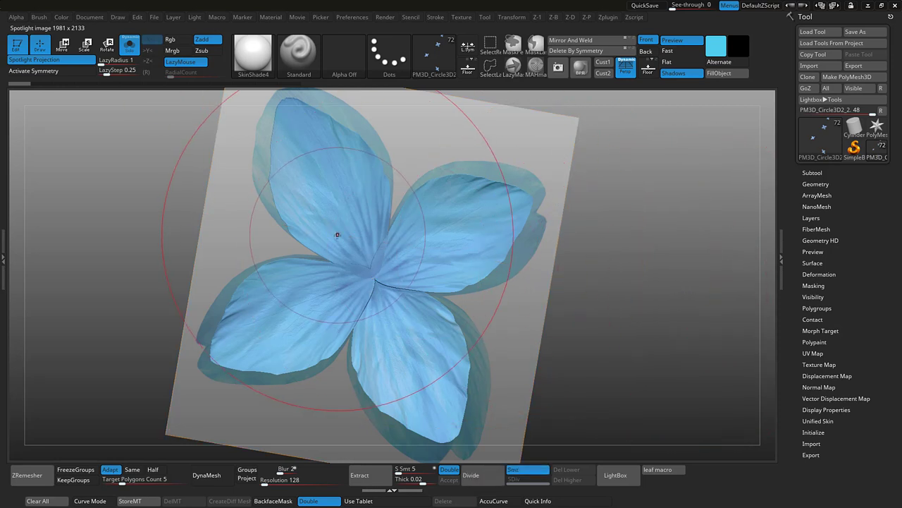
pyautogui.press('space')
pyautogui.click(351, 446)
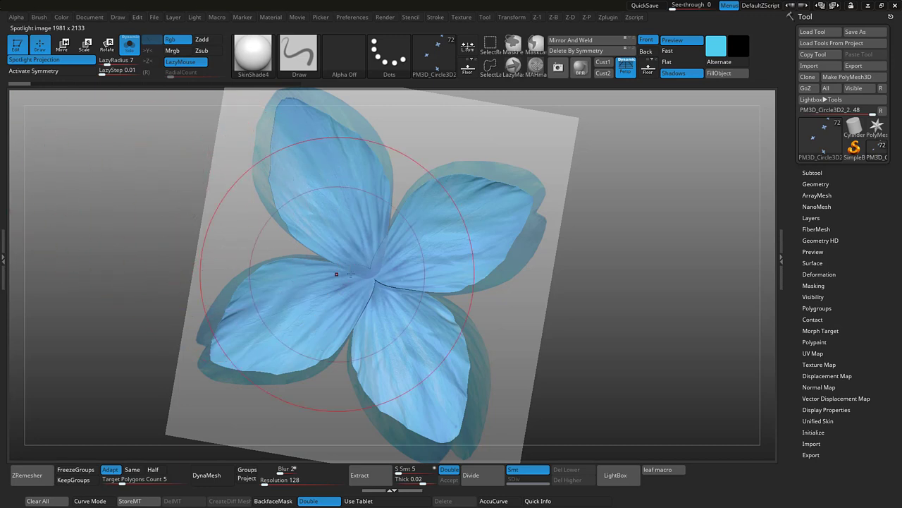
pyautogui.moveTo(403, 253)
pyautogui.mouseDown()
pyautogui.moveTo(483, 203)
pyautogui.moveTo(467, 274)
pyautogui.moveTo(381, 331)
pyautogui.moveTo(442, 434)
pyautogui.moveTo(373, 359)
pyautogui.moveTo(314, 233)
pyautogui.moveTo(260, 340)
pyautogui.moveTo(259, 307)
pyautogui.mouseUp()
pyautogui.moveTo(335, 249)
pyautogui.mouseDown()
pyautogui.moveTo(289, 131)
pyautogui.moveTo(347, 150)
pyautogui.mouseUp()
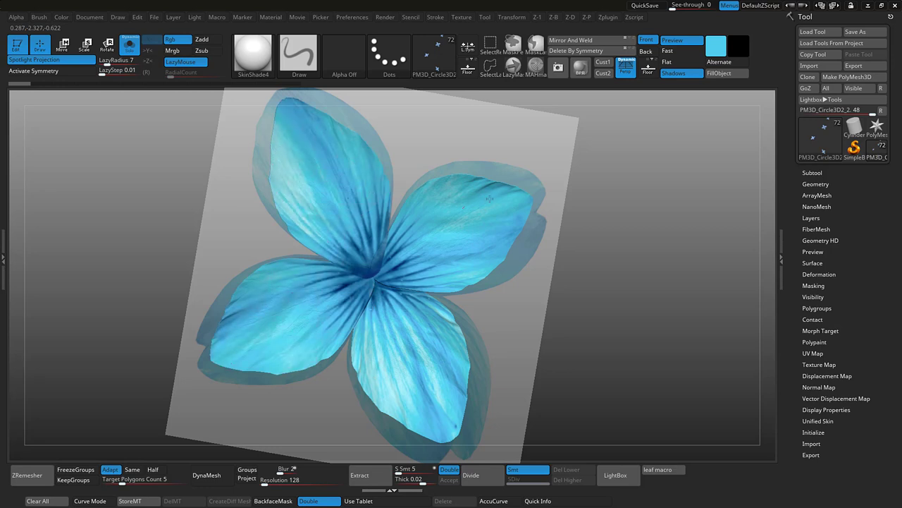
pyautogui.hotkey('shift', 'z')
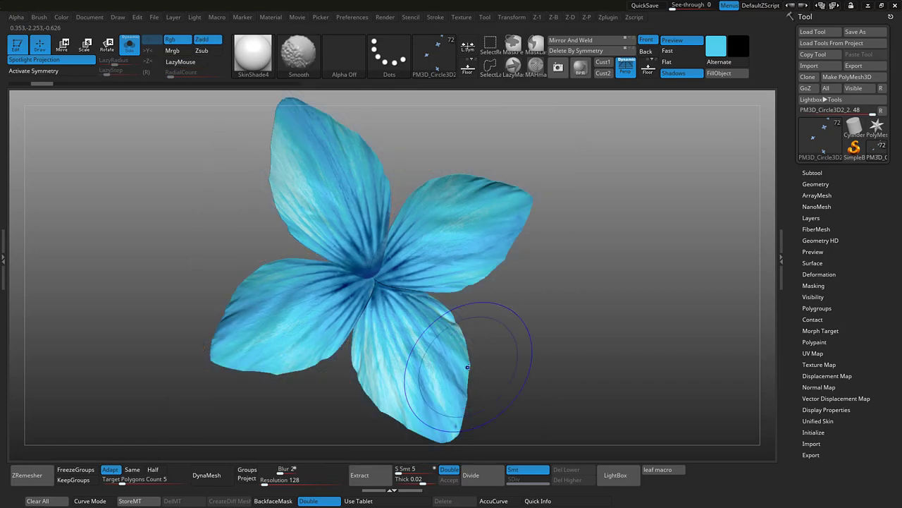
pyautogui.keyDown('alt'); pyautogui.moveTo(606, 329); pyautogui.dragTo(516, 260); pyautogui.keyUp('alt')
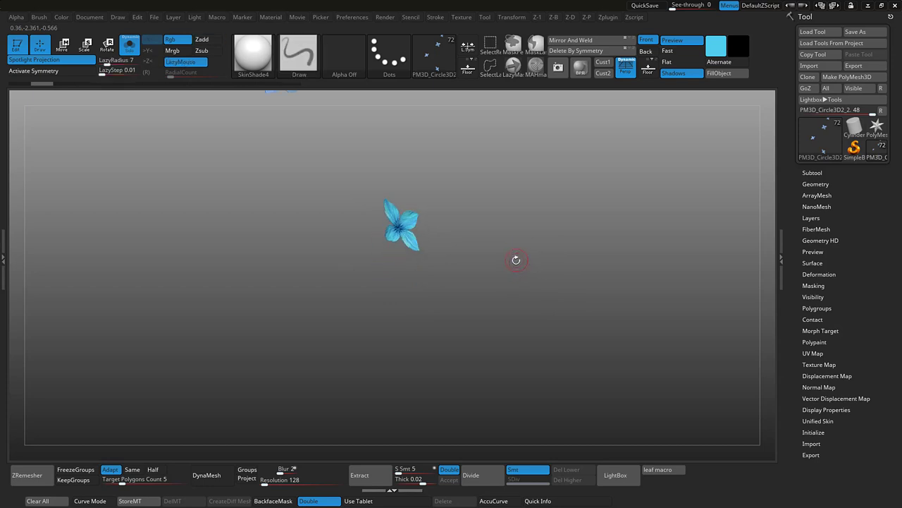
pyautogui.hotkey('ctrl', 'shift', 's')
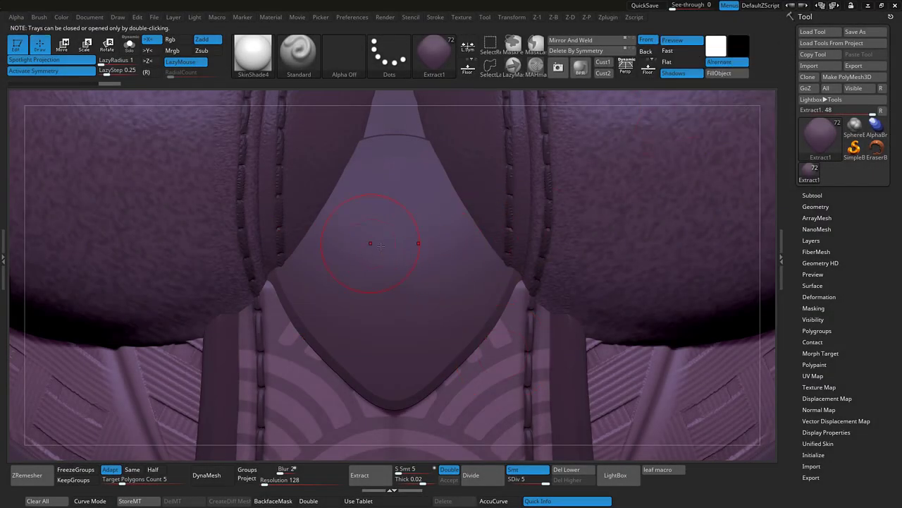
# Isolate the rounded diamond-shaped plate and check its polygon count in the subtool list
pyautogui.hotkey('alt', 's')
pyautogui.moveTo(574, 325); pyautogui.dragTo(582, 325)
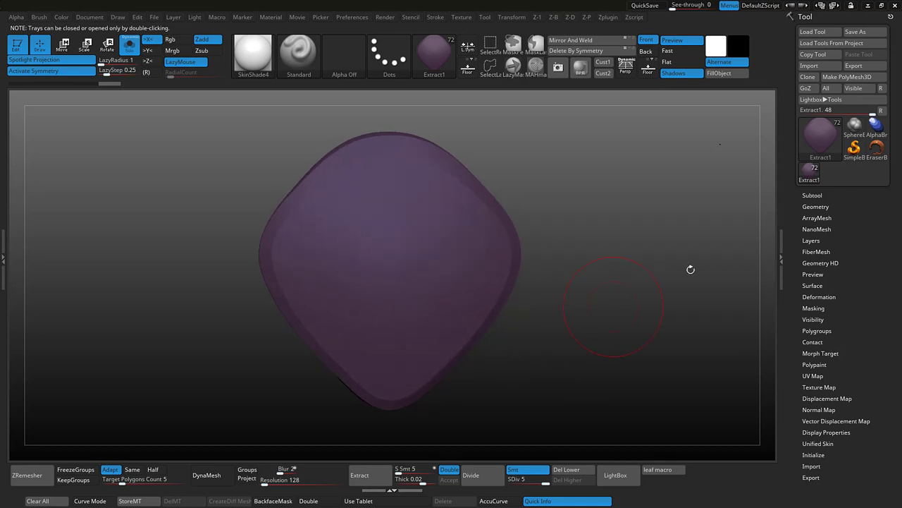
pyautogui.click(805, 196)
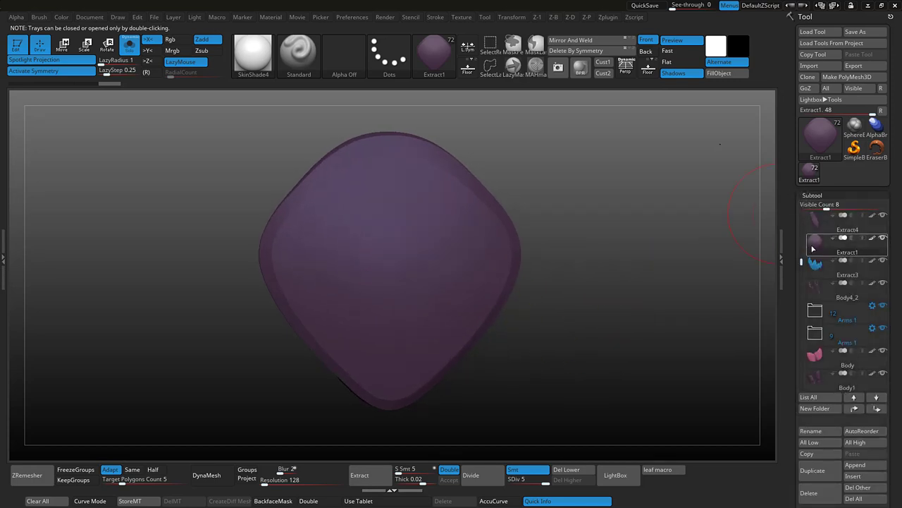
pyautogui.moveTo(814, 248)
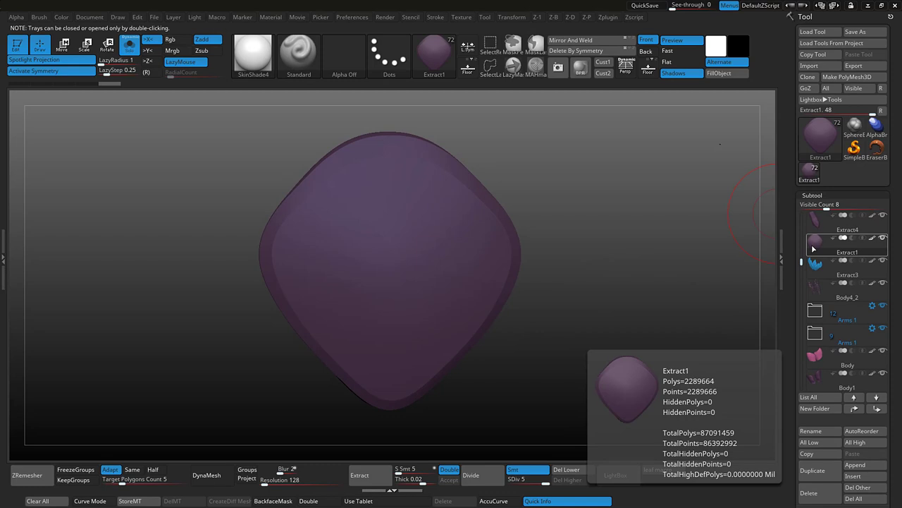
# Show the Spotlight decal sheet and move it over the isolated plate
pyautogui.hotkey('shift', 'z')
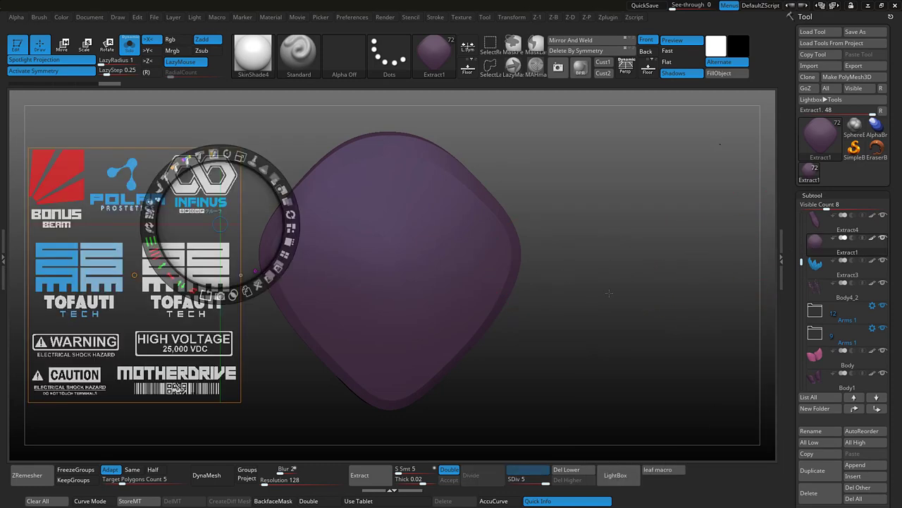
pyautogui.press('z')
pyautogui.moveTo(605, 294); pyautogui.dragTo(609, 295)
pyautogui.press('z')
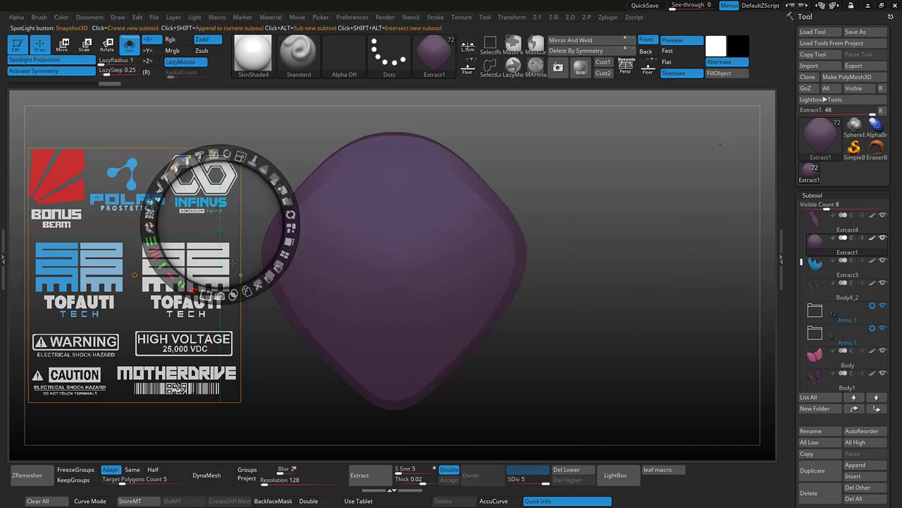
pyautogui.moveTo(221, 225); pyautogui.dragTo(423, 196)
pyautogui.moveTo(433, 230); pyautogui.dragTo(443, 227)
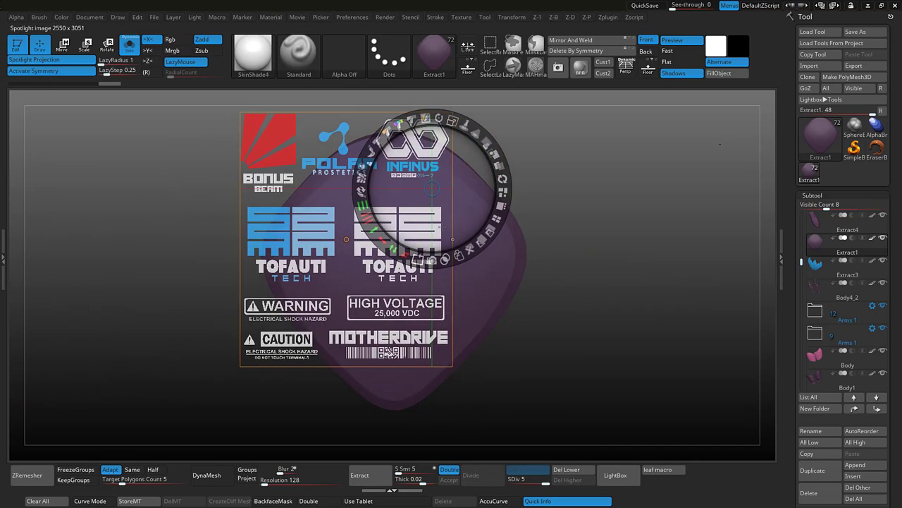
# Place the decal sheet's white Tofauti Tech logo over the middle of the plate and enlarge the sheet around it
pyautogui.moveTo(440, 194); pyautogui.dragTo(404, 277)
pyautogui.moveTo(416, 242); pyautogui.dragTo(411, 279)
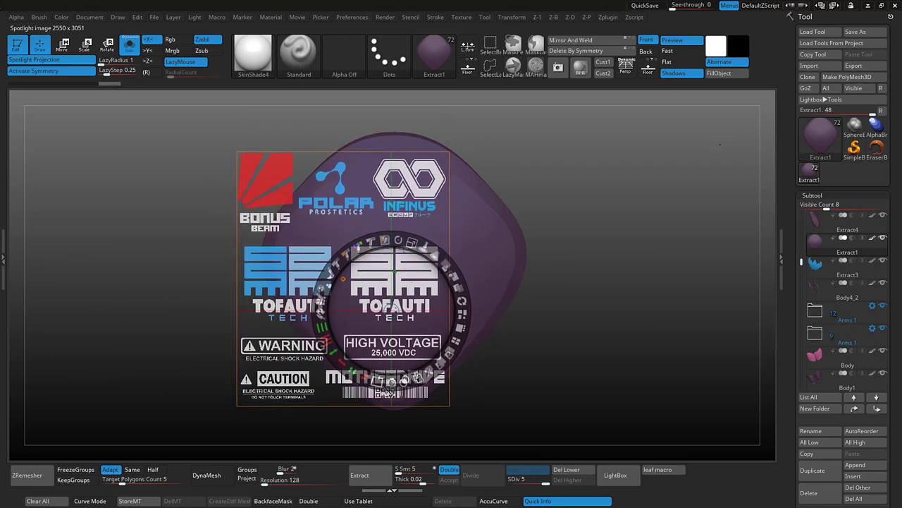
pyautogui.moveTo(412, 242); pyautogui.dragTo(426, 247)
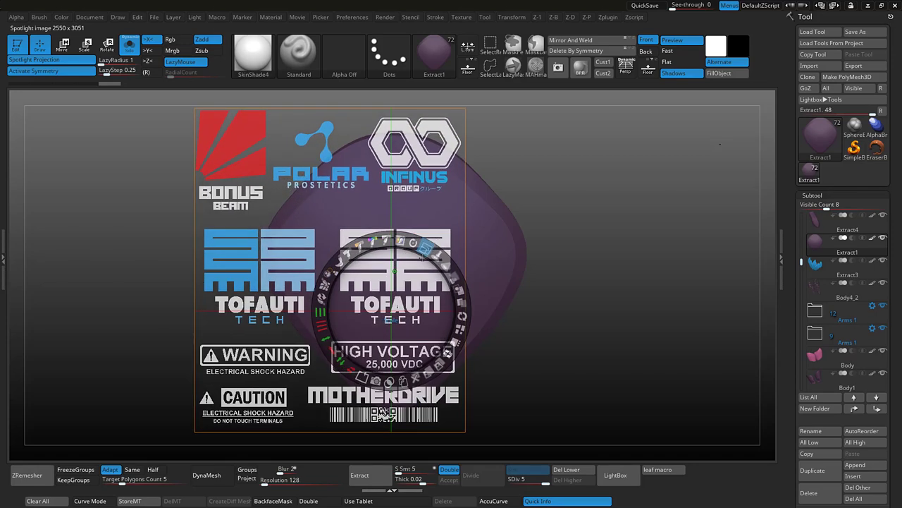
pyautogui.moveTo(419, 278); pyautogui.dragTo(415, 273)
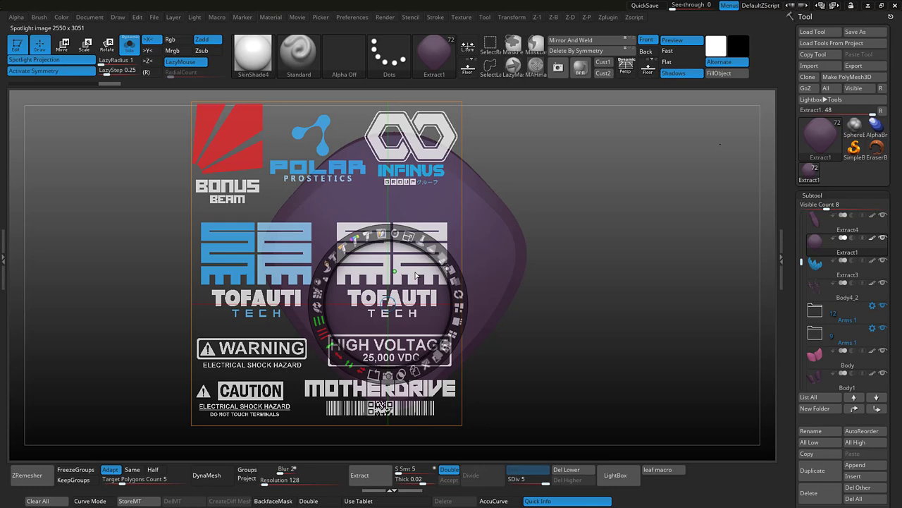
# Show the rest of the model again, raise the decals so the white logo fits the plate's exposed area, and switch Spotlight to painting
pyautogui.hotkey('ctrl', 'shift', 's')
pyautogui.moveTo(415, 272); pyautogui.dragTo(416, 252)
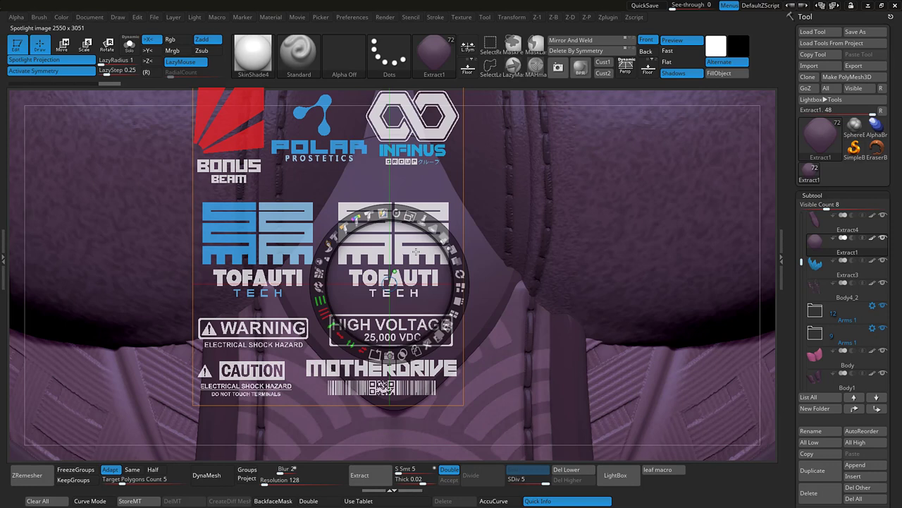
pyautogui.press('z')
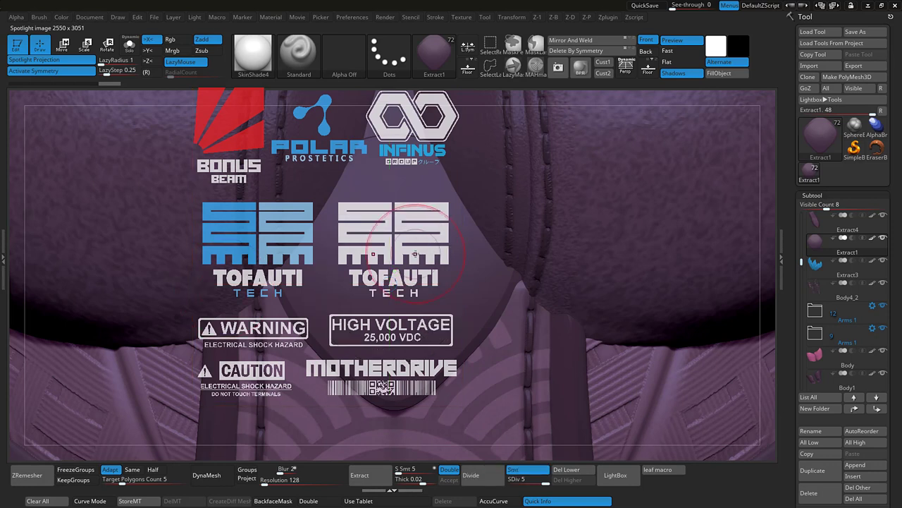
pyautogui.press('z')
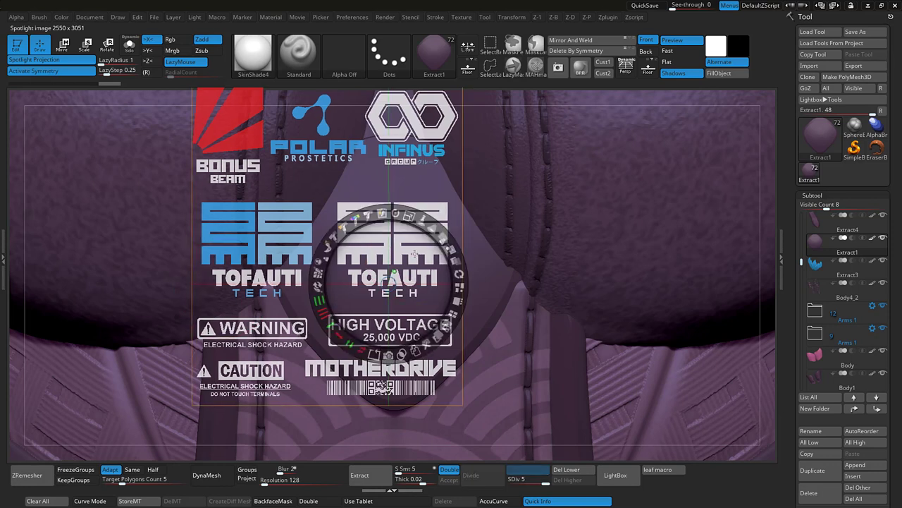
pyautogui.press('z')
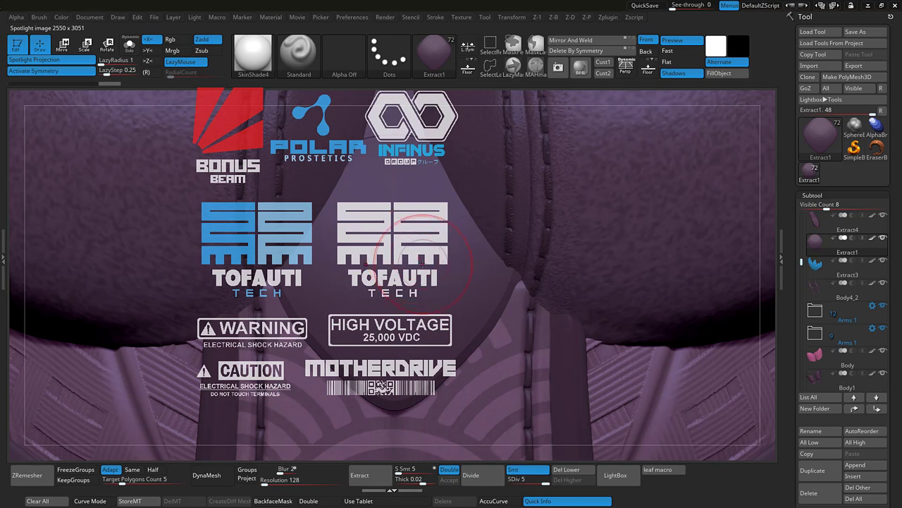
# Turn off symmetry, paint the white Tofauti Tech logo onto the plate with the Paint brush in Rgb mode, and hide Spotlight
pyautogui.press('x')
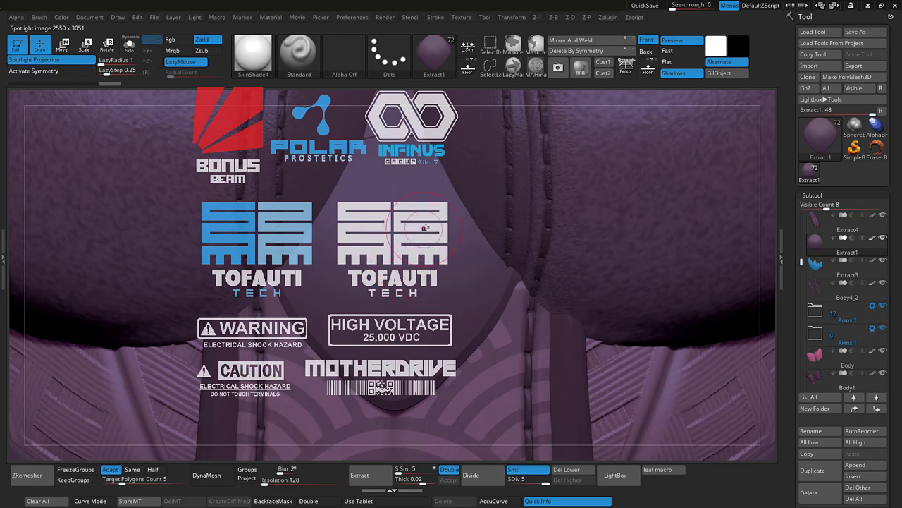
pyautogui.press('space')
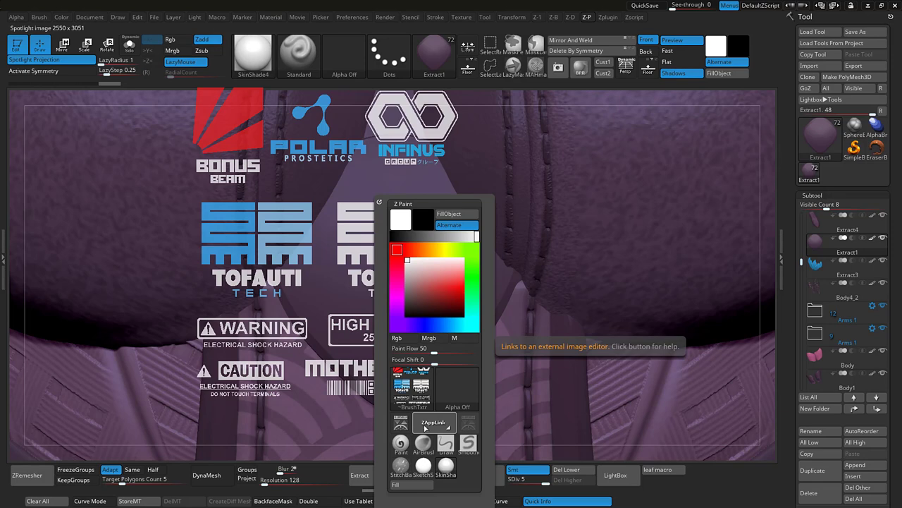
pyautogui.click(400, 442)
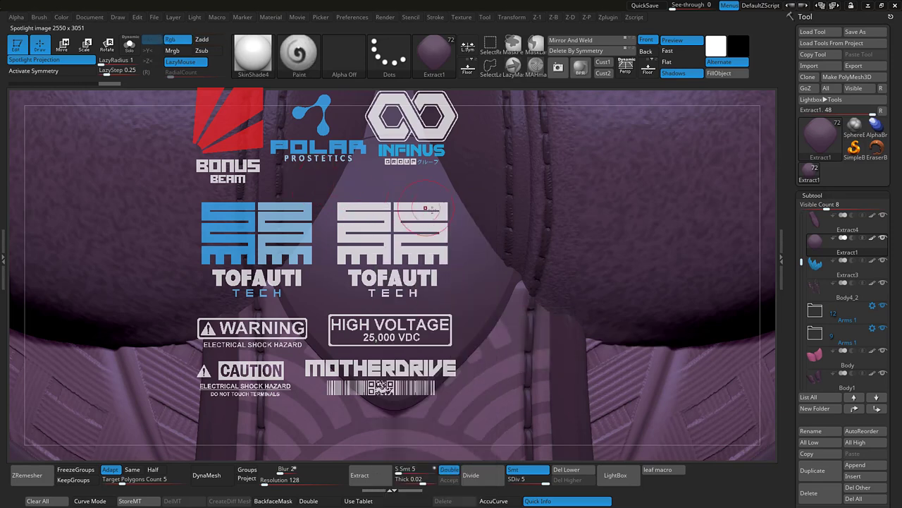
pyautogui.press('space')
pyautogui.moveTo(446, 223)
pyautogui.mouseDown()
pyautogui.moveTo(369, 214)
pyautogui.moveTo(339, 225)
pyautogui.moveTo(356, 273)
pyautogui.moveTo(381, 278)
pyautogui.moveTo(413, 278)
pyautogui.moveTo(387, 276)
pyautogui.moveTo(374, 243)
pyautogui.moveTo(440, 240)
pyautogui.moveTo(361, 210)
pyautogui.mouseUp()
pyautogui.hotkey('shift', 'z')
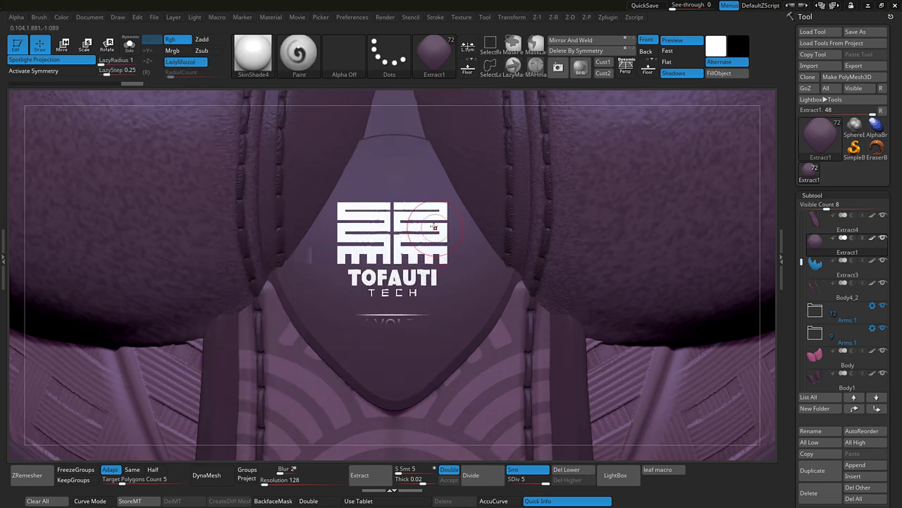
# Inspect the edges of the painted logo up close and undo the logo projection
pyautogui.keyDown('ctrl'); pyautogui.moveTo(454, 304); pyautogui.dragTo(459, 346, button='right'); pyautogui.keyUp('ctrl')
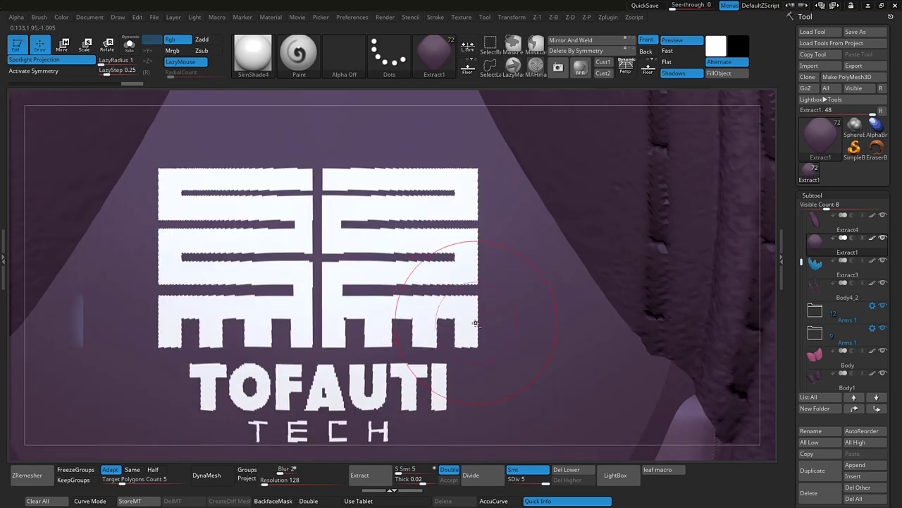
pyautogui.moveTo(466, 315); pyautogui.dragTo(425, 267, button='right')
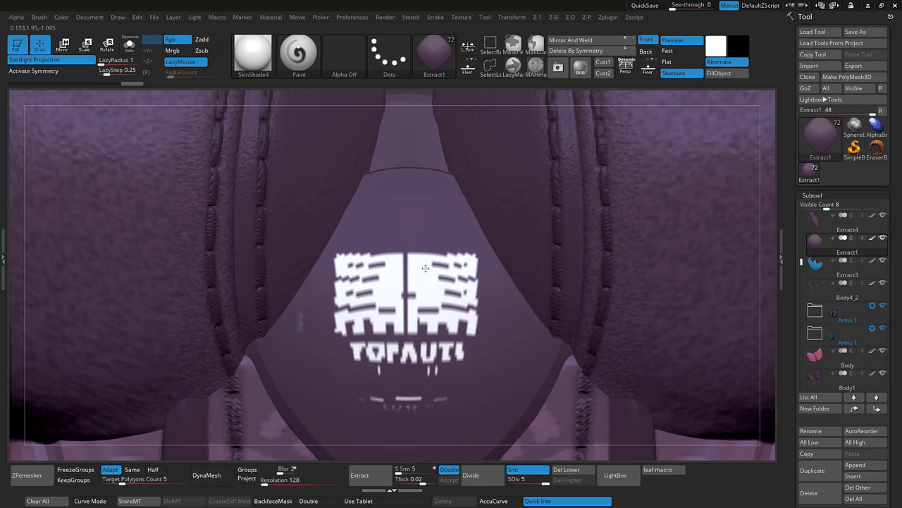
pyautogui.hotkey('ctrl', 'z')
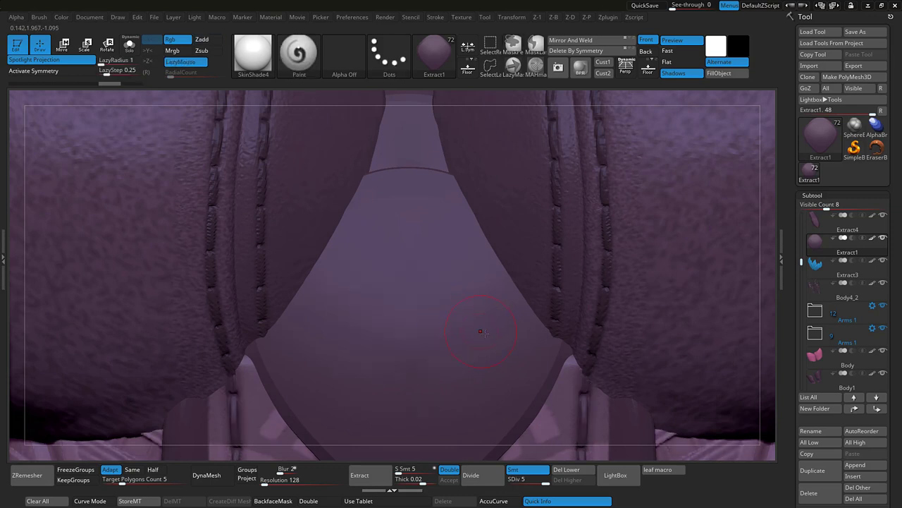
pyautogui.moveTo(485, 335)
pyautogui.keyDown('ctrl'); pyautogui.mouseDown(button='right')
pyautogui.moveTo(490, 343)
pyautogui.moveTo(481, 329)
pyautogui.mouseUp(button='right'); pyautogui.keyUp('ctrl')
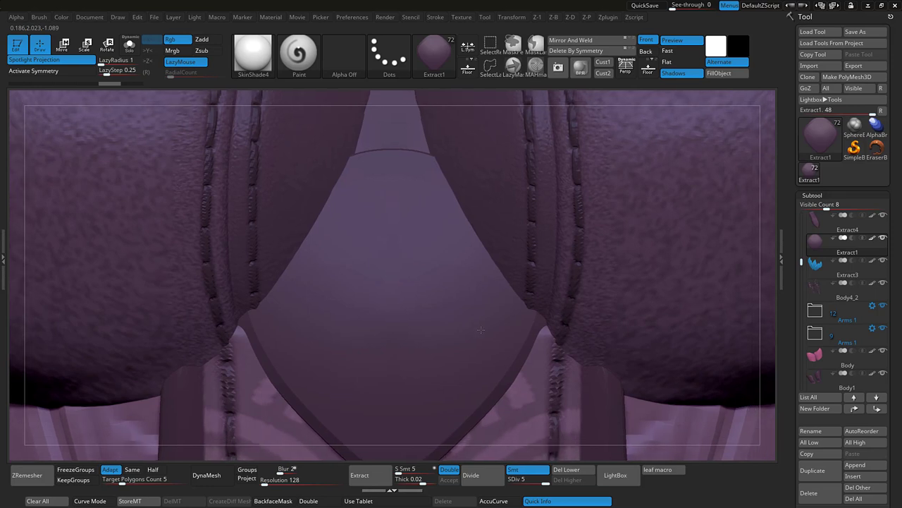
pyautogui.hotkey('ctrl', 'z')
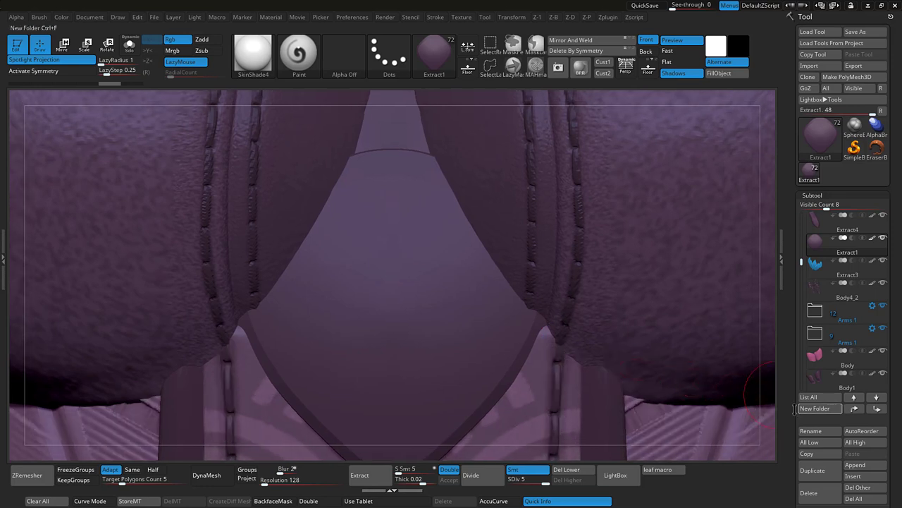
# Isolate the plate and subdivide it once with DivideHD in Geometry HD
pyautogui.hotkey('alt', 'shift', 's')
pyautogui.scroll(-8, 787, 421)
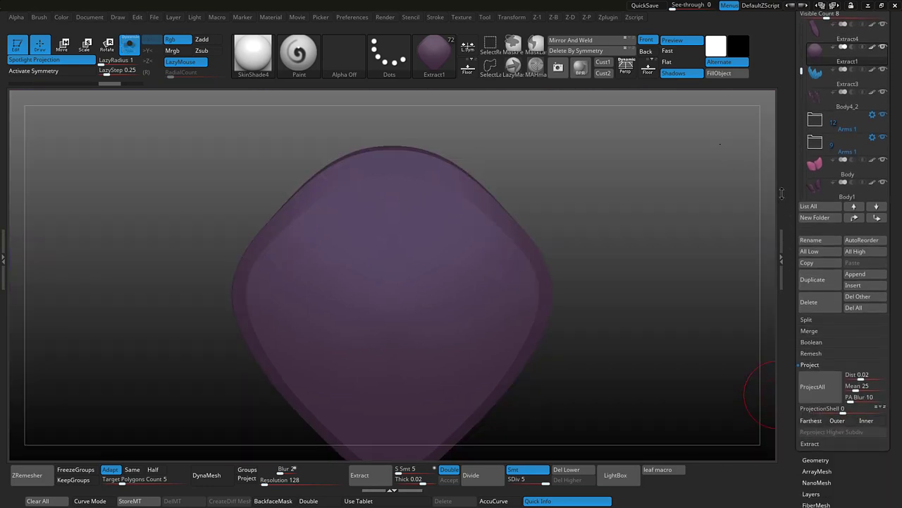
pyautogui.scroll(-3, 796, 364)
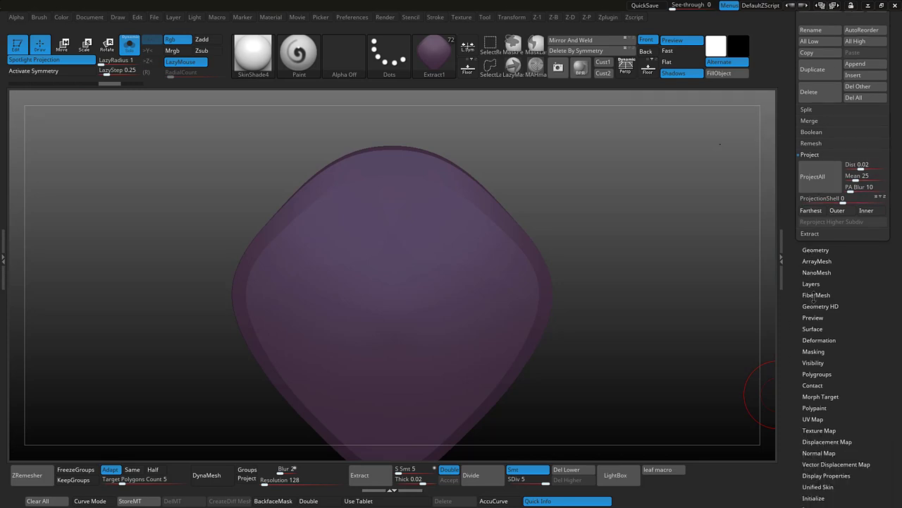
pyautogui.click(815, 306)
pyautogui.scroll(-2, 809, 289)
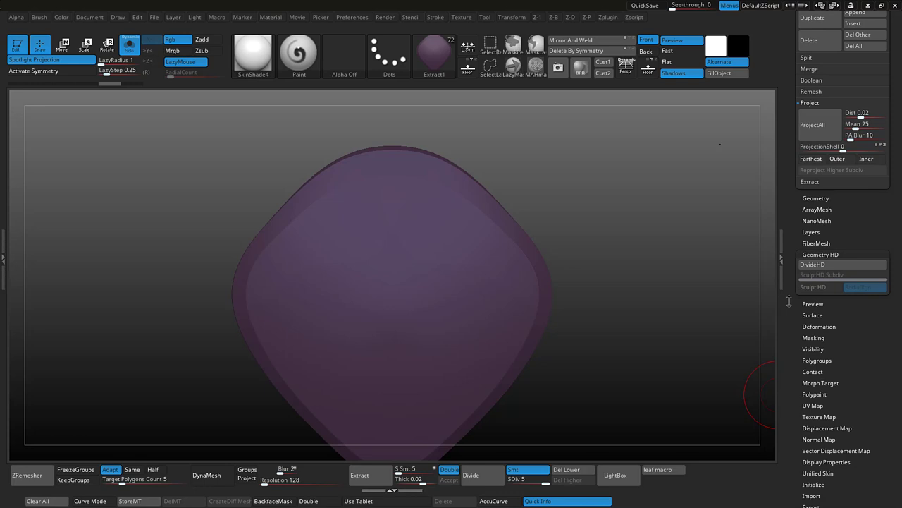
pyautogui.click(822, 265)
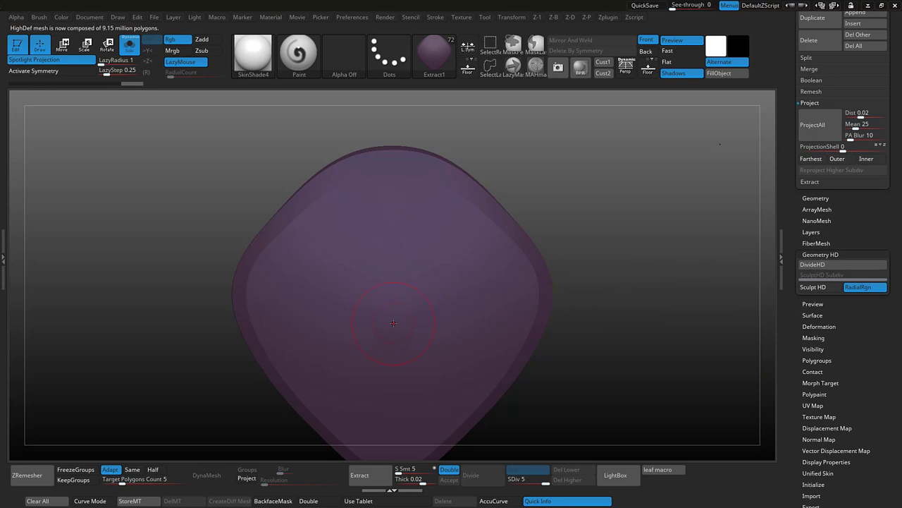
# Turn X symmetry back on and activate Sculpt HD on a radial region around the plate's center
pyautogui.press('x')
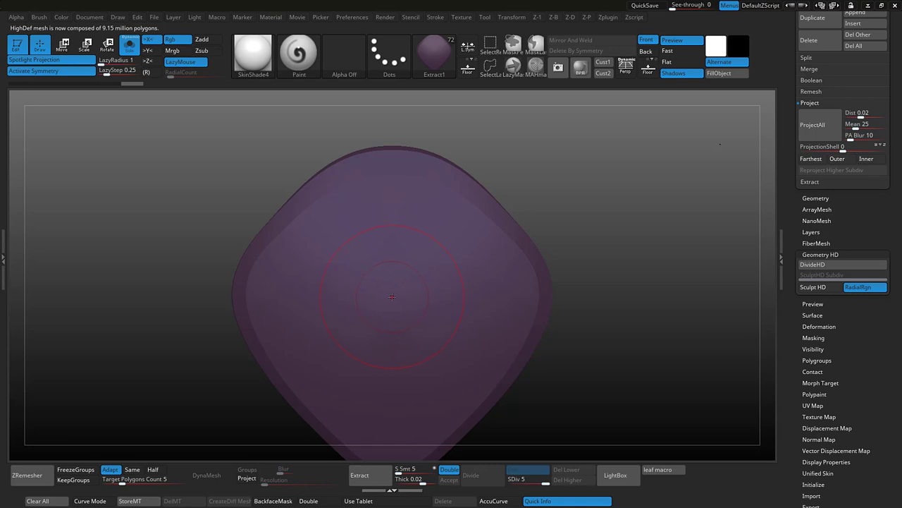
pyautogui.press('a')
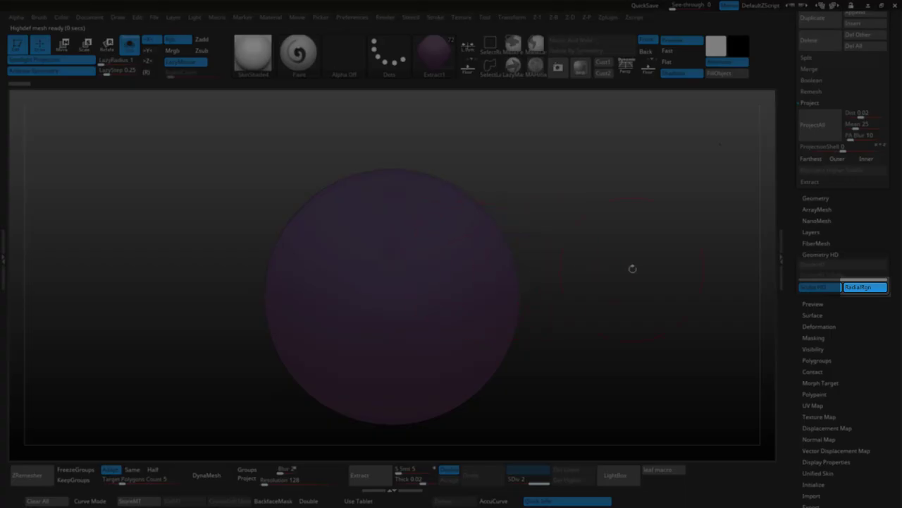
pyautogui.press('a')
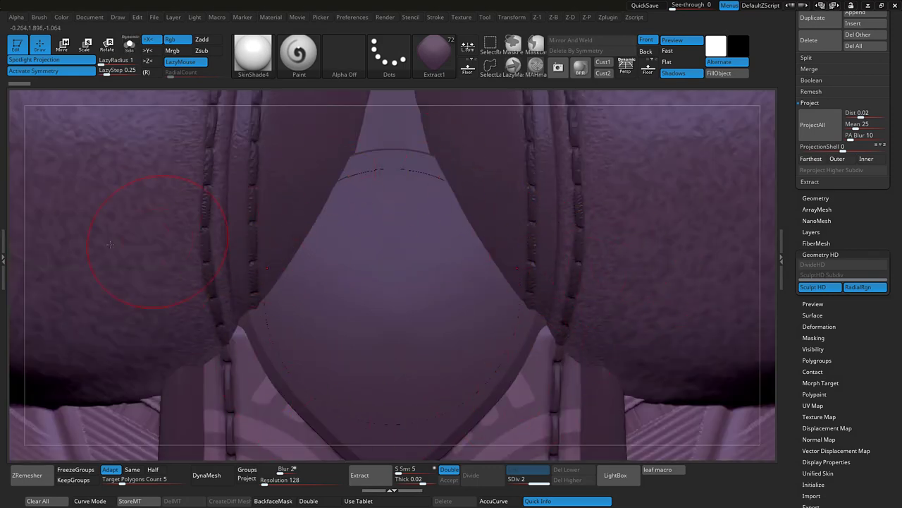
# Send the current view to Photoshop through ZAppLink with the default projection options and update the already open export document
pyautogui.press('p')
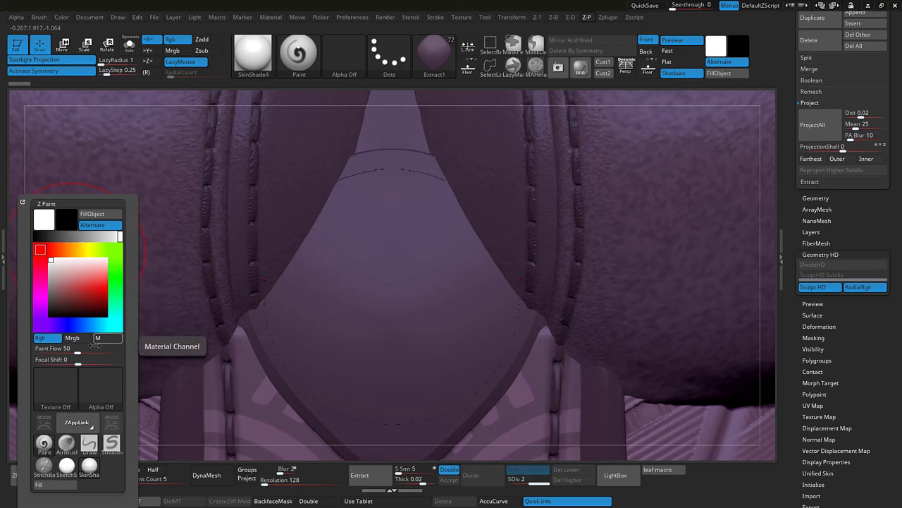
pyautogui.click(79, 421)
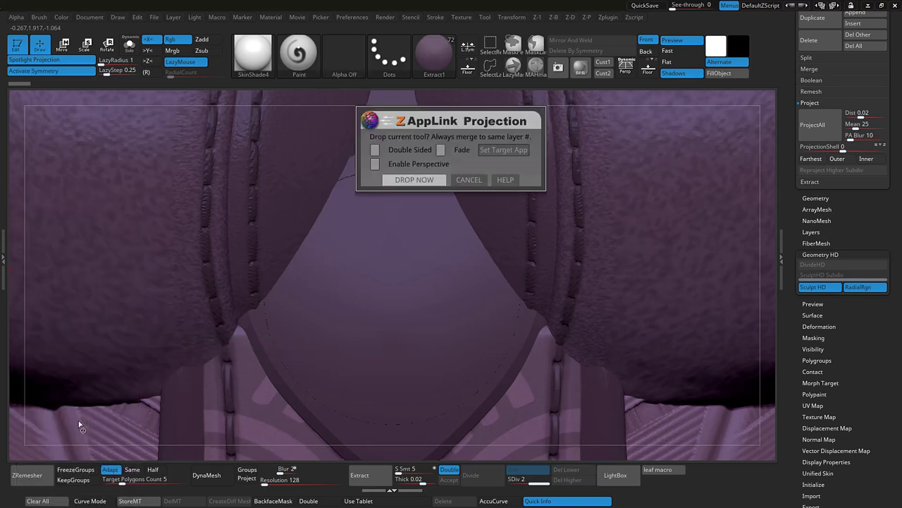
pyautogui.click(415, 181)
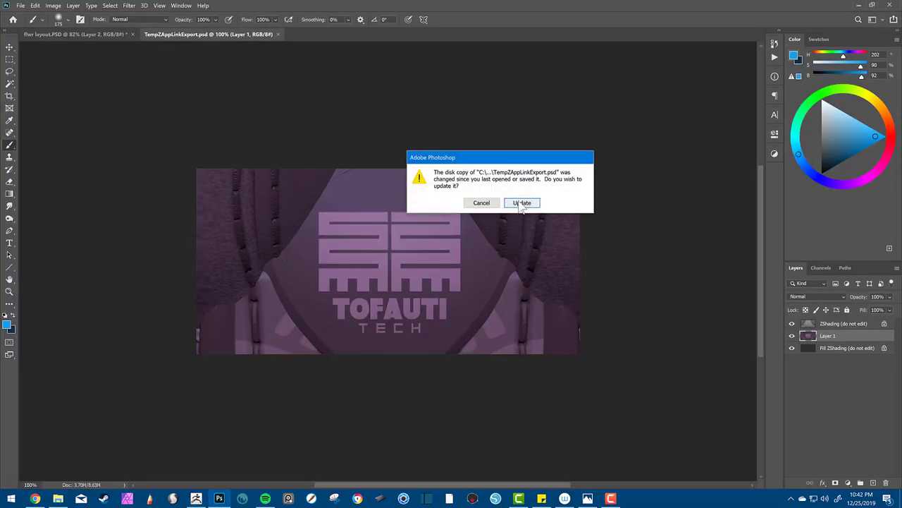
pyautogui.click(521, 203)
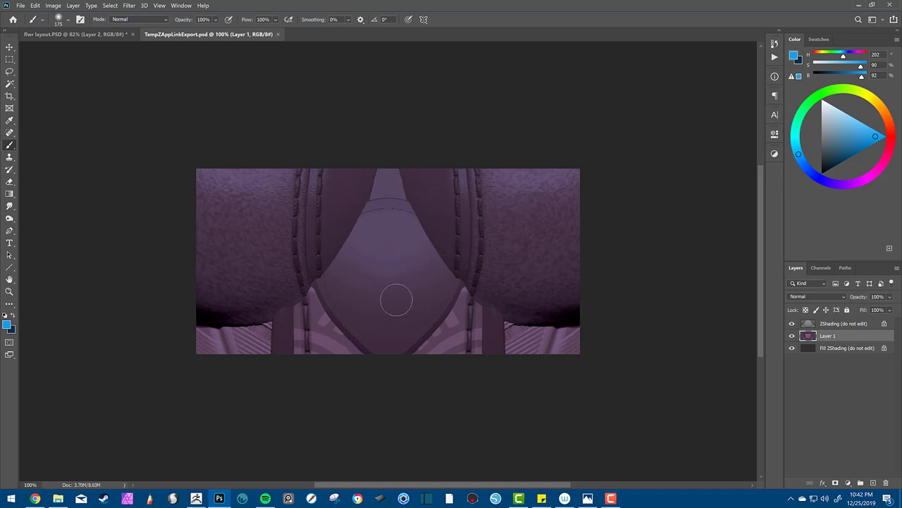
# Place the MD Decals image into the export document, enlarged to about 161%, with its white Tofauti Tech logo over the plate
pyautogui.hotkey('alt', 'Tab')
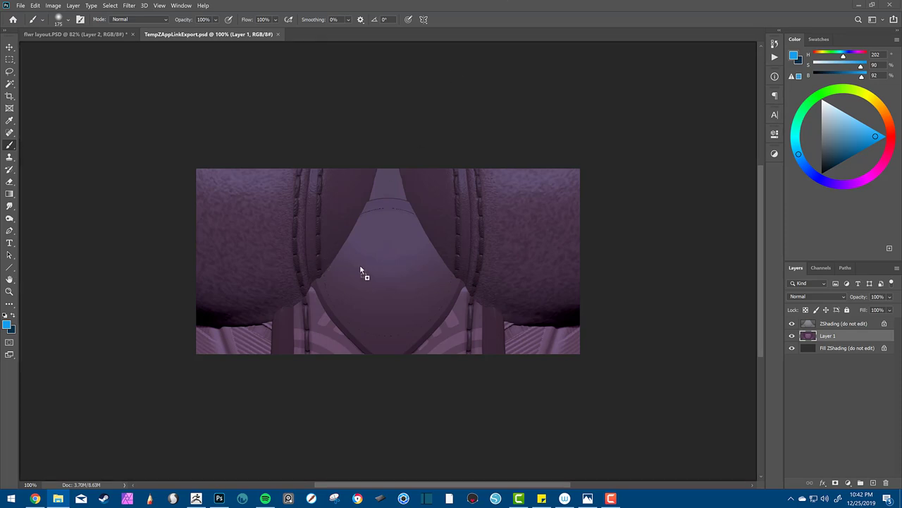
pyautogui.moveTo(382, 280); pyautogui.dragTo(387, 291)
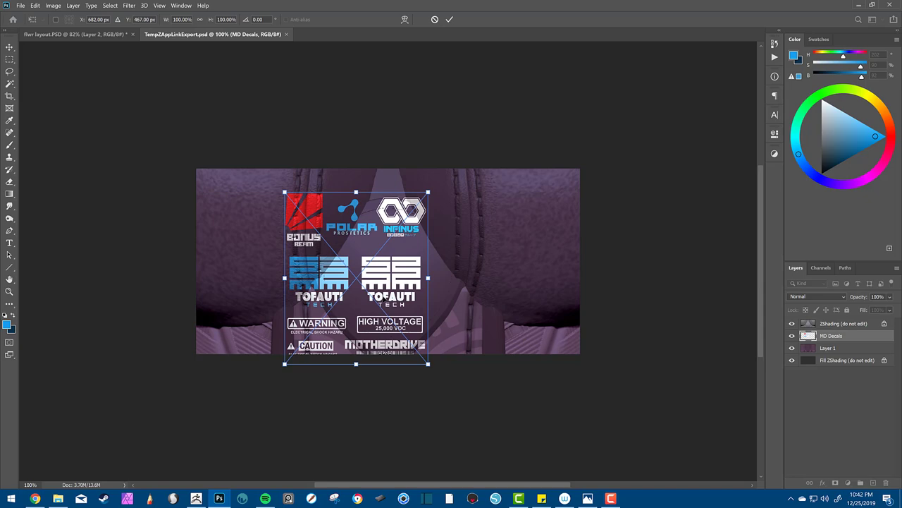
pyautogui.keyDown('alt'); pyautogui.moveTo(429, 366); pyautogui.dragTo(473, 415); pyautogui.keyUp('alt')
pyautogui.moveTo(455, 307); pyautogui.dragTo(428, 312)
pyautogui.press('Return')
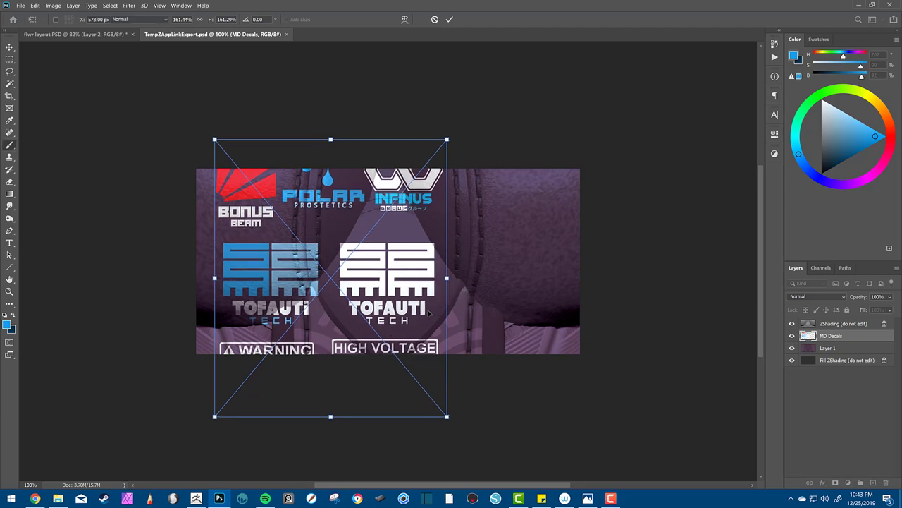
# Rasterize the MD Decals layer, erase everything except the white Tofauti Tech logo, and crop away the off-canvas pixels
pyautogui.rightClick(843, 338)
pyautogui.click(772, 258)
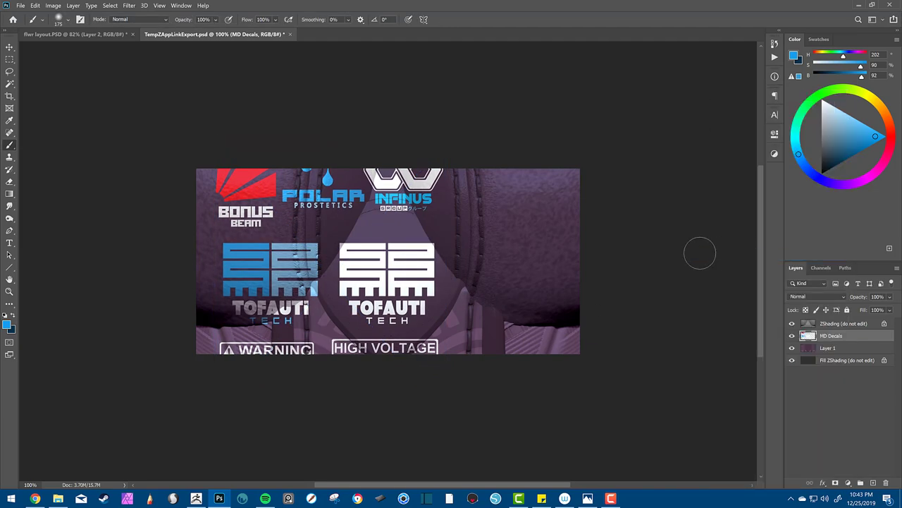
pyautogui.press('m')
pyautogui.moveTo(332, 234); pyautogui.dragTo(459, 330)
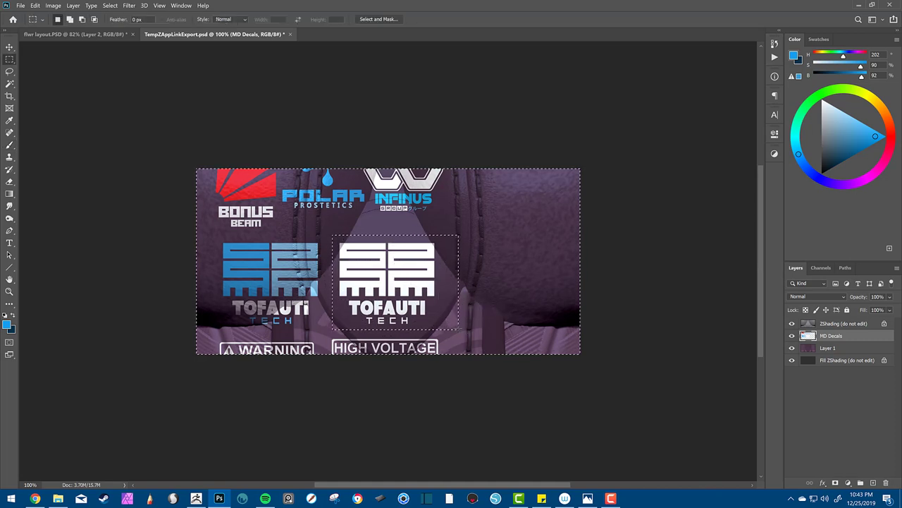
pyautogui.press('Delete')
pyautogui.hotkey('ctrl', 'd')
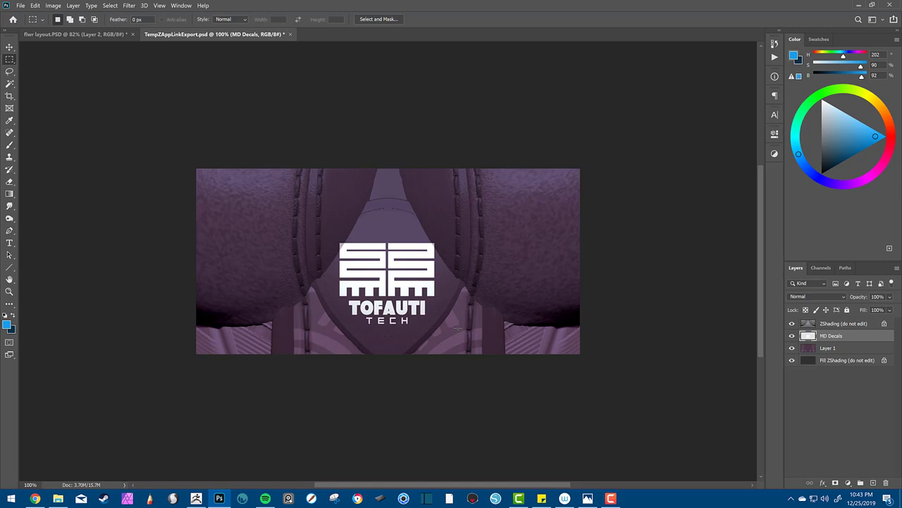
pyautogui.click(9, 95)
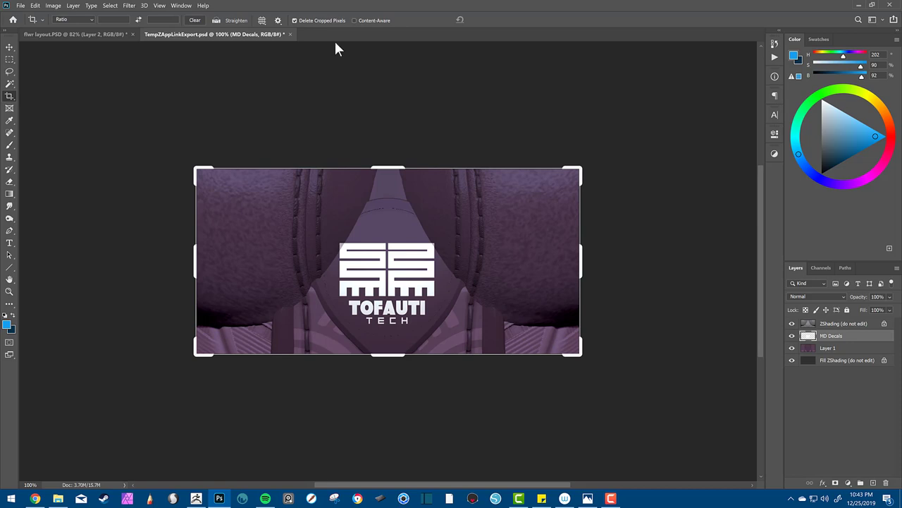
pyautogui.press('Return')
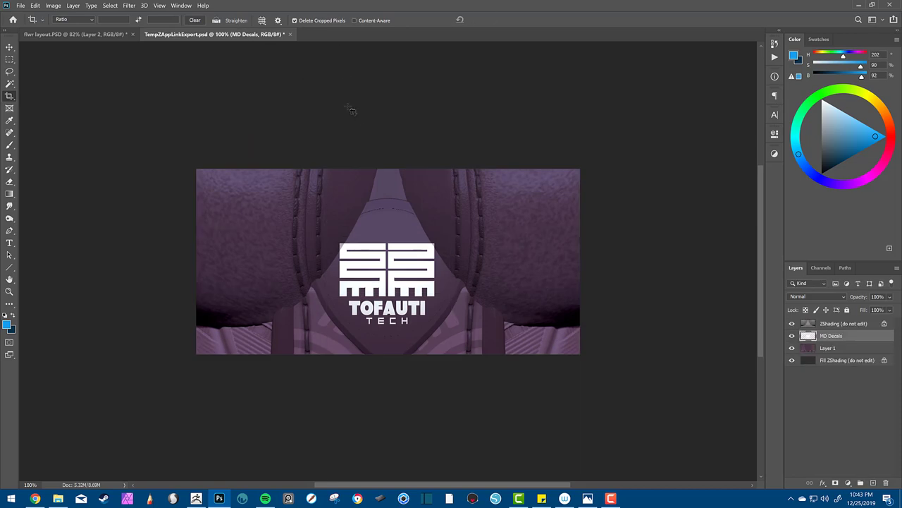
# Scale the logo to about 79% and nudge it until it is centered on the upper part of the plate
pyautogui.hotkey('ctrl', 't')
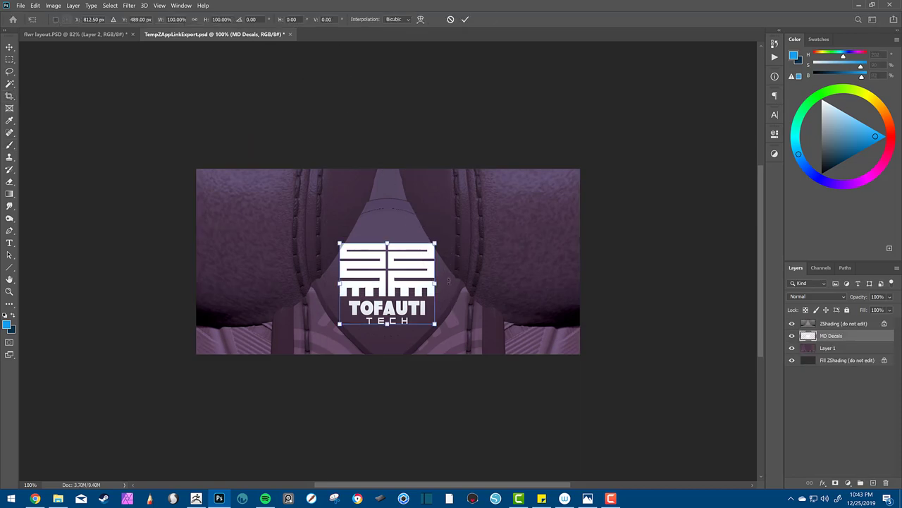
pyautogui.keyDown('alt'); pyautogui.moveTo(435, 243); pyautogui.dragTo(419, 249); pyautogui.keyUp('alt')
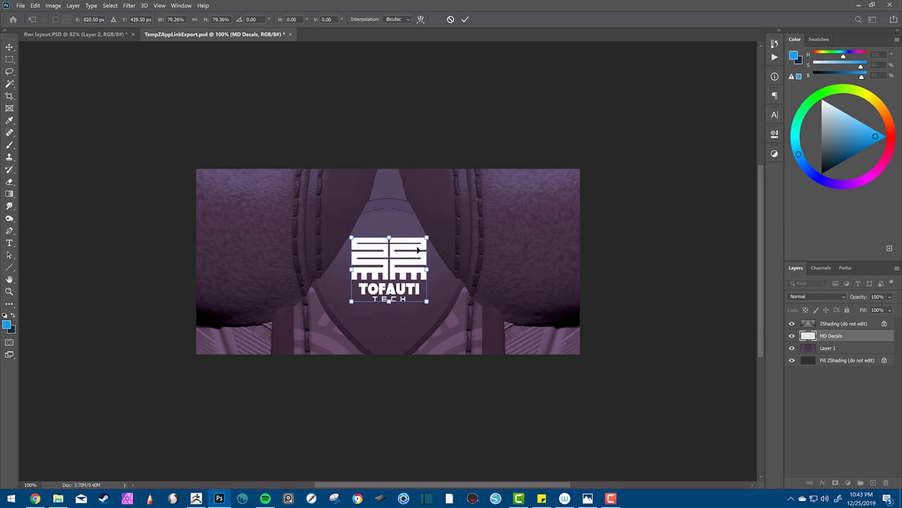
pyautogui.press('Left')
pyautogui.press('Return')
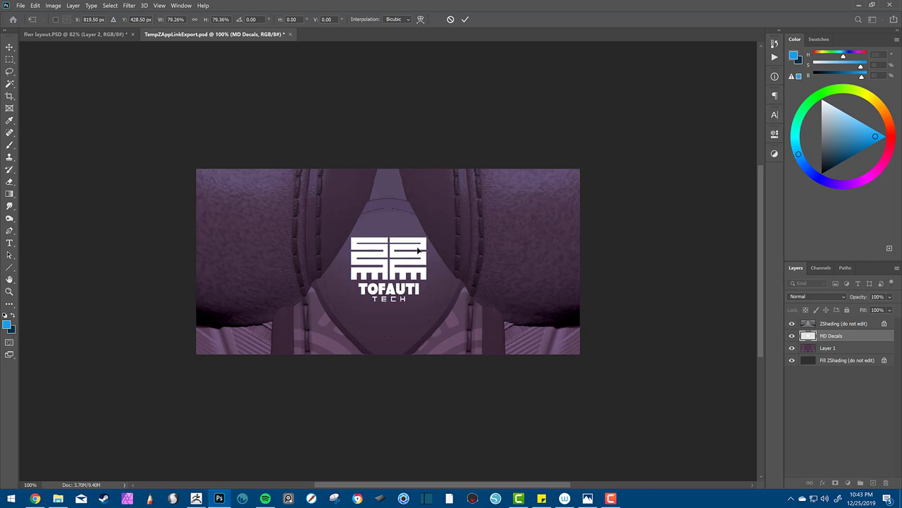
pyautogui.press('Left')
pyautogui.press('Up')
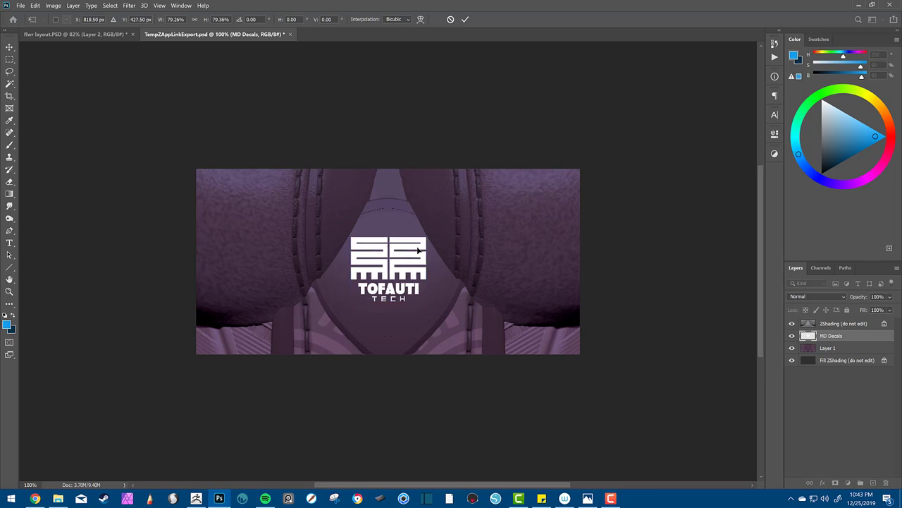
pyautogui.press('Left')
pyautogui.press('Return')
pyautogui.press('b')
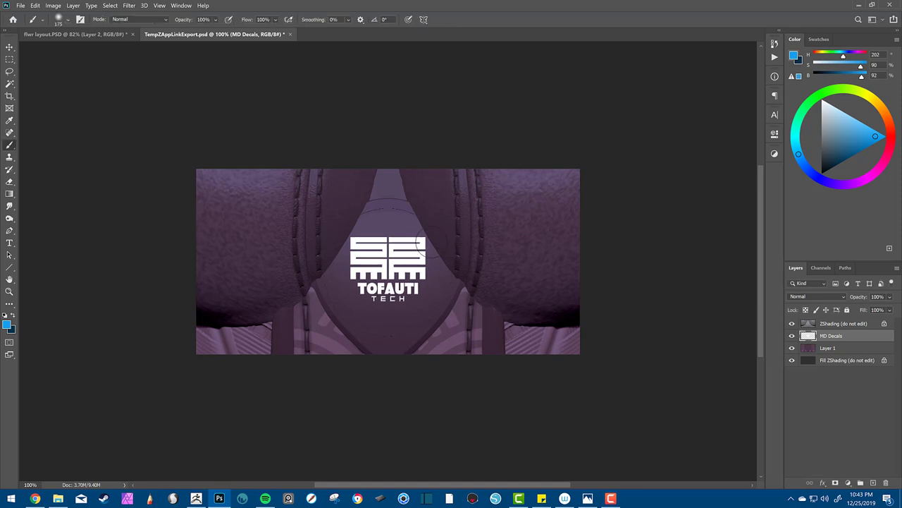
# Blend the logo layer in Overlay mode at 91% opacity and merge it down into Layer 1
pyautogui.click(810, 296)
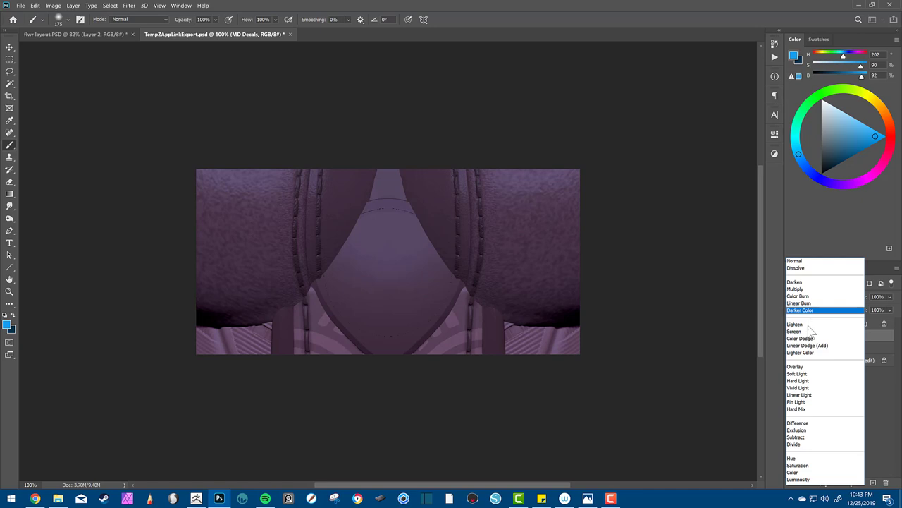
pyautogui.click(809, 368)
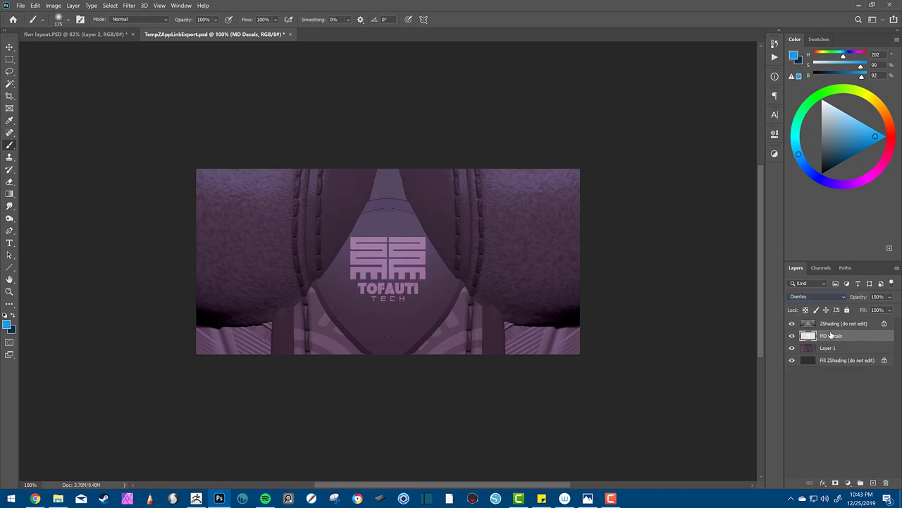
pyautogui.moveTo(855, 301); pyautogui.dragTo(852, 301)
pyautogui.rightClick(849, 341)
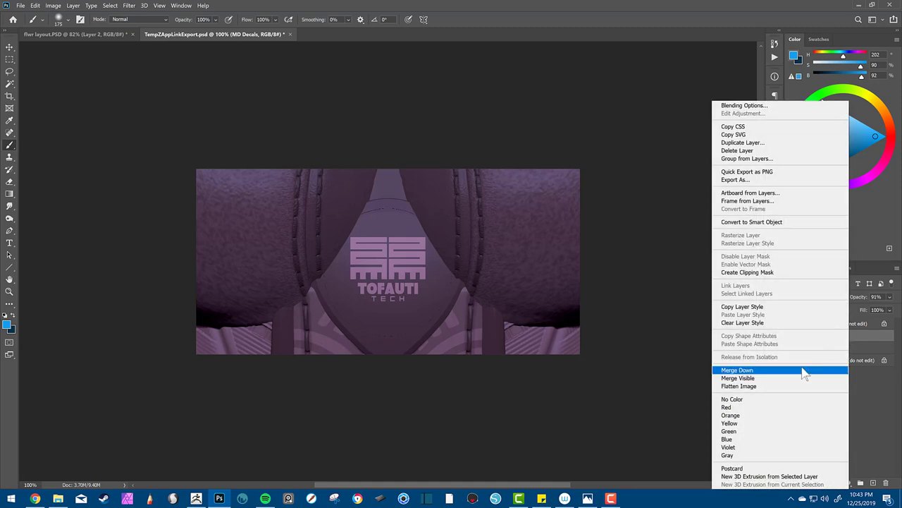
pyautogui.click(801, 368)
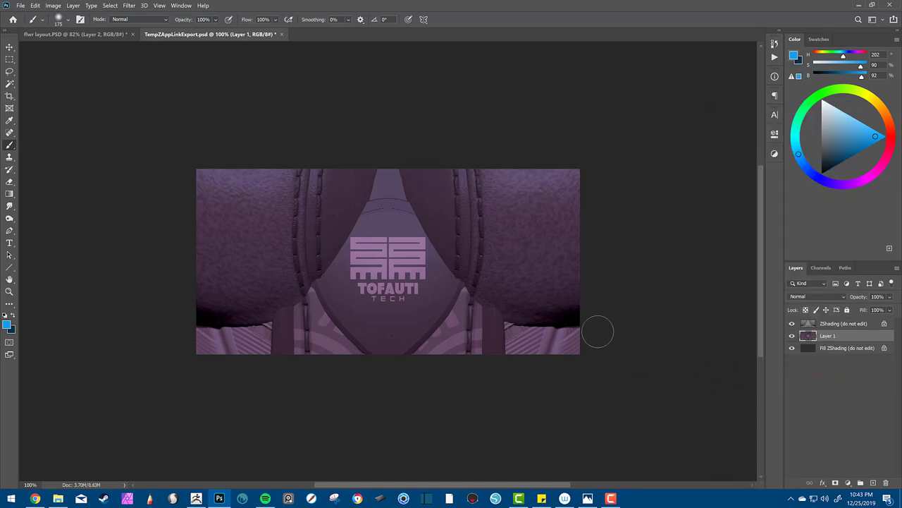
# Save the document over TempZAppLinkExport as a Photoshop file with Maximize Compatibility enabled
pyautogui.hotkey('ctrl', 'shift', 's')
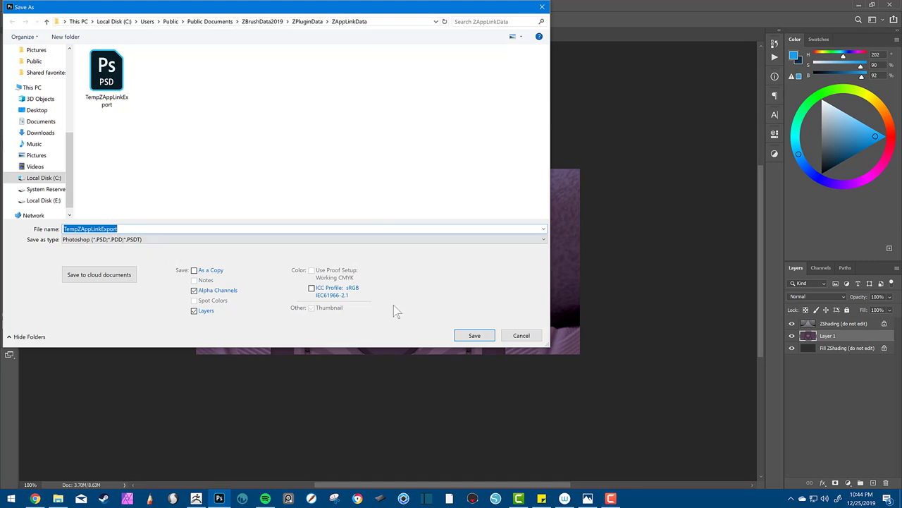
pyautogui.click(480, 335)
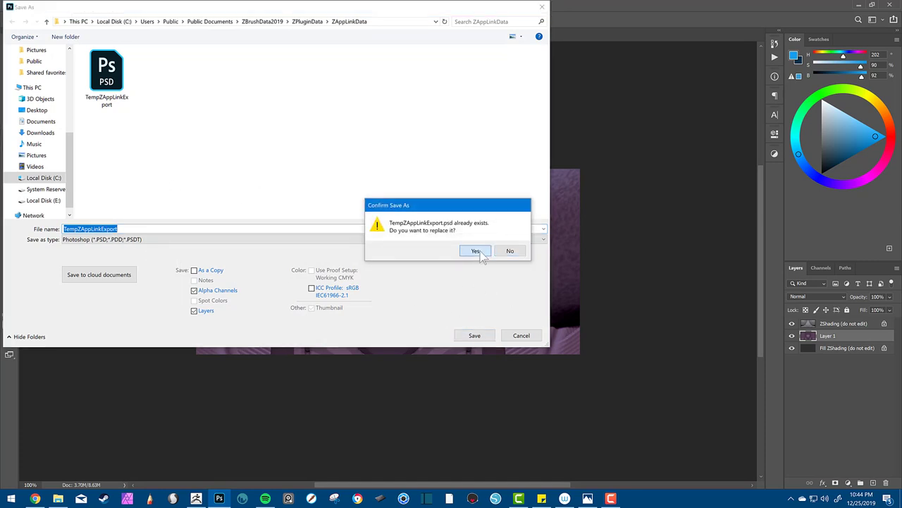
pyautogui.click(478, 251)
pyautogui.click(555, 142)
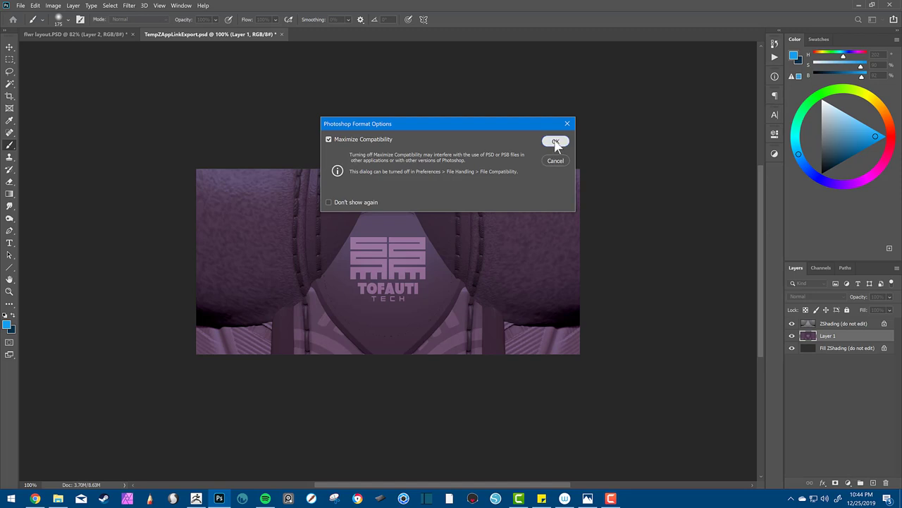
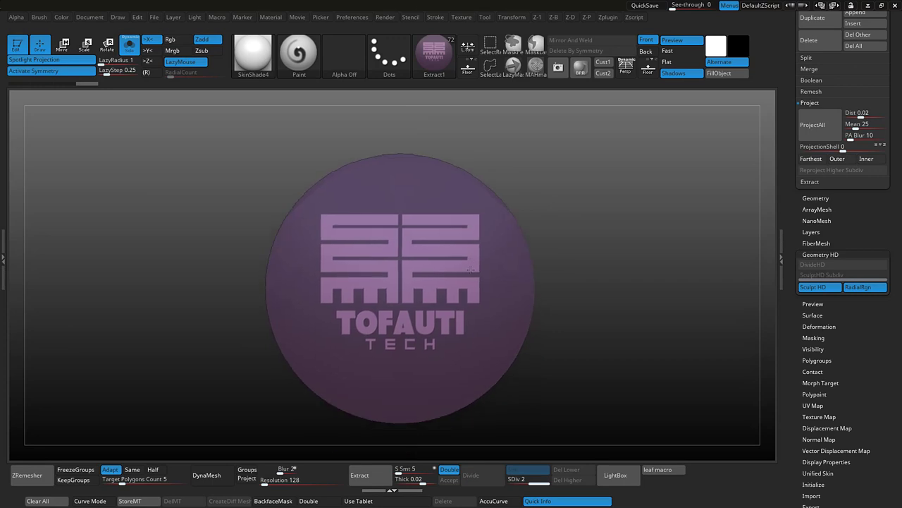
# Back in ZBrush, check the logo on HD regions of the plate, then leave Sculpt HD and show the whole model
pyautogui.click(827, 292)
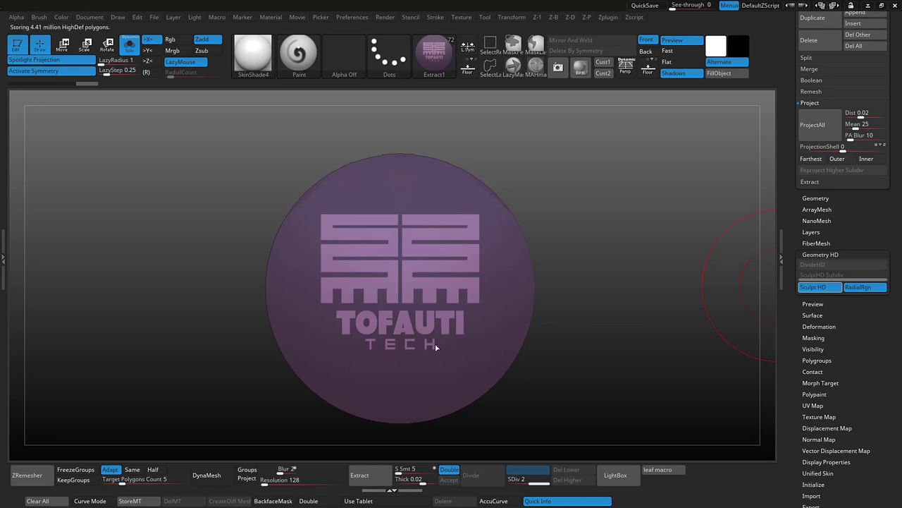
pyautogui.press('a')
pyautogui.press('a')
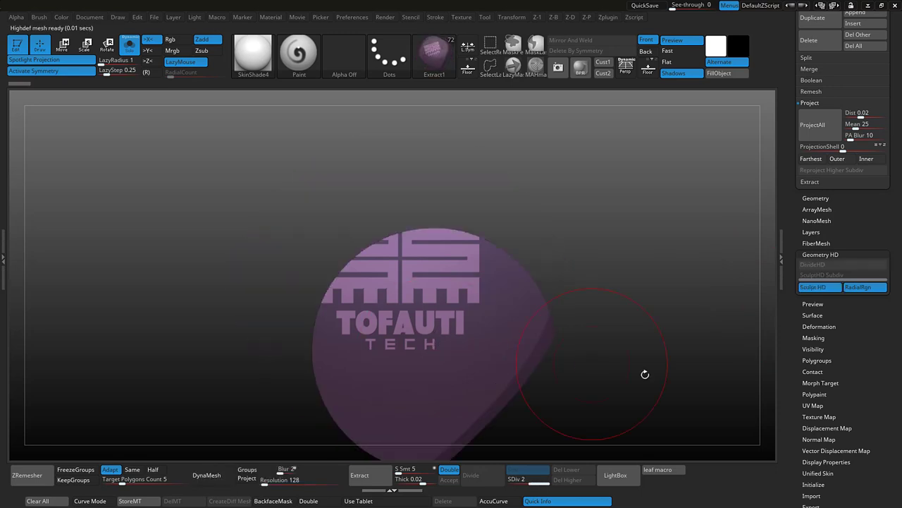
pyautogui.press('a')
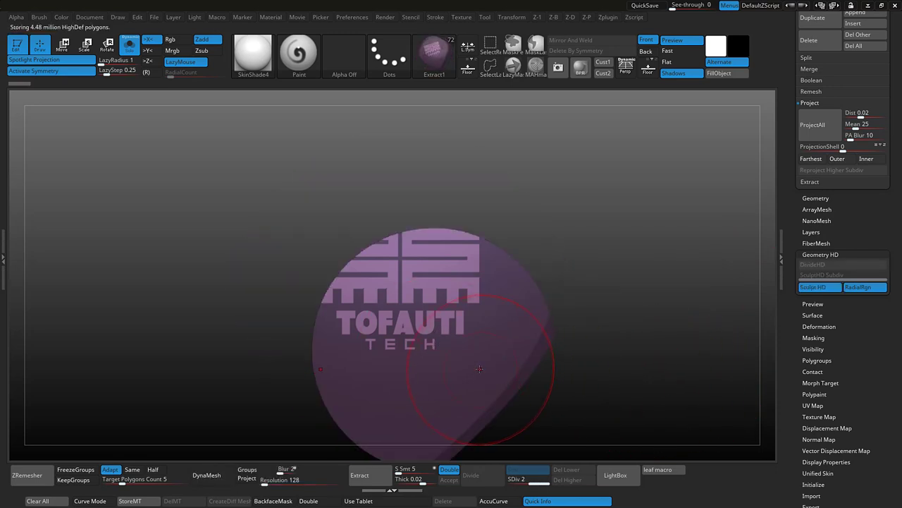
pyautogui.keyDown('alt'); pyautogui.moveTo(598, 399); pyautogui.dragTo(600, 370); pyautogui.keyUp('alt')
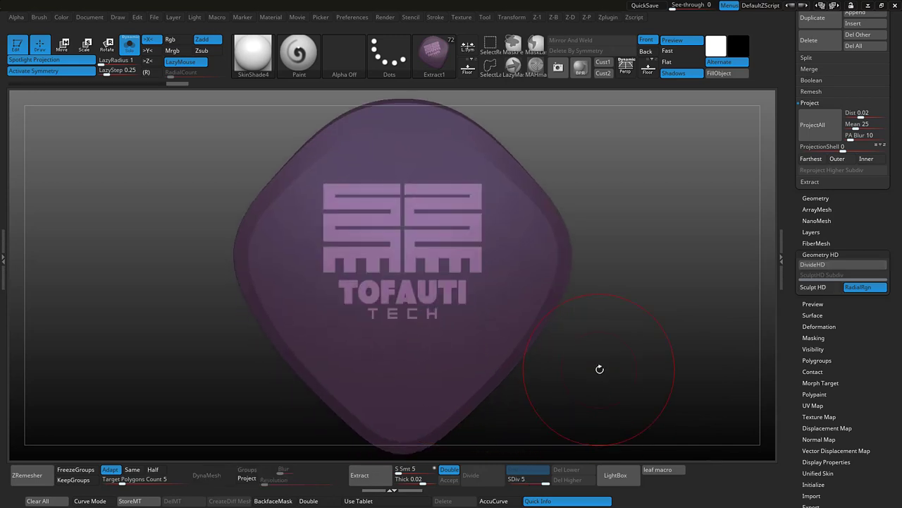
pyautogui.press('a')
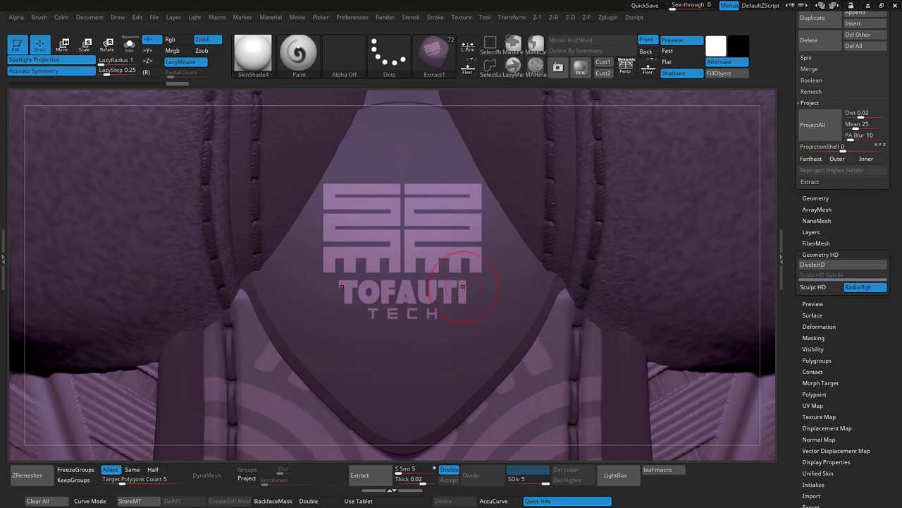
# Switch to the Draw brush, sample the logo's light purple color, set LazyRadius to 67 and reduce the brush size
pyautogui.press('space')
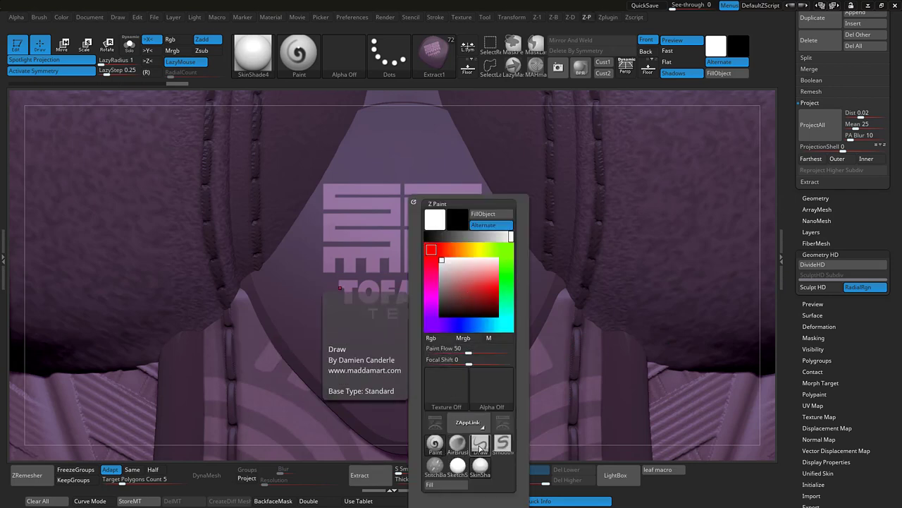
pyautogui.click(480, 444)
pyautogui.press('c')
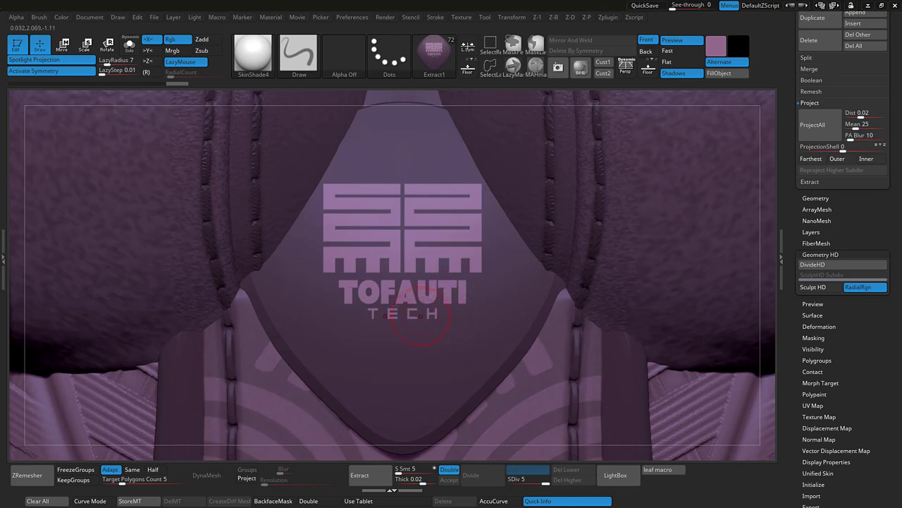
pyautogui.moveTo(104, 62); pyautogui.dragTo(120, 61)
pyautogui.press('space')
pyautogui.moveTo(418, 405)
pyautogui.mouseDown()
pyautogui.moveTo(457, 374)
pyautogui.moveTo(549, 257)
pyautogui.mouseUp()
pyautogui.hotkey('ctrl', 'z')
pyautogui.hotkey('ctrl', 'z')
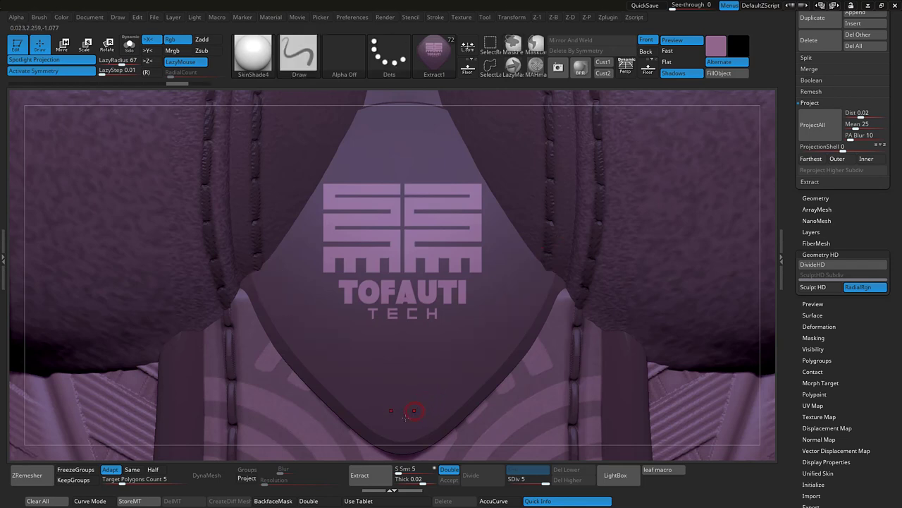
# Paint a symmetrical V-shaped stripe along the plate's lower edges and isolate the plate to check the result from farther away
pyautogui.moveTo(408, 418); pyautogui.dragTo(548, 258)
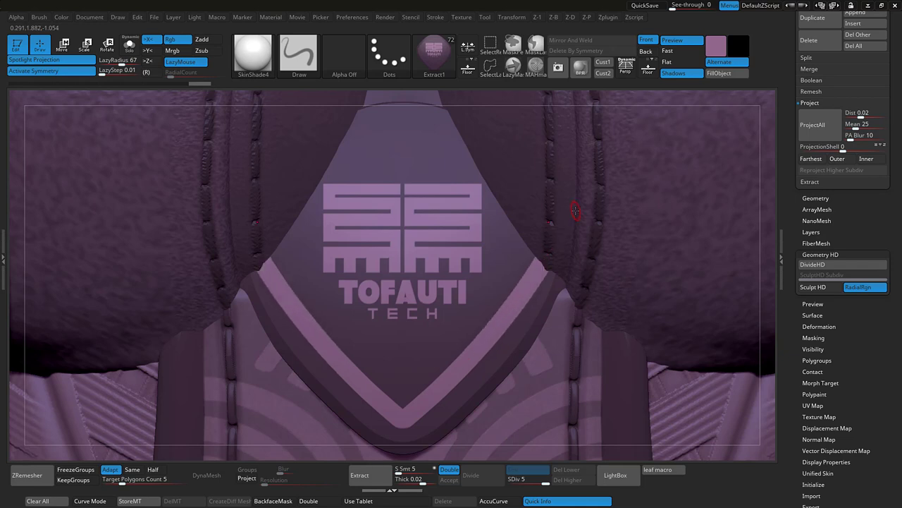
pyautogui.hotkey('alt', 's')
pyautogui.keyDown('ctrl'); pyautogui.moveTo(649, 280); pyautogui.dragTo(534, 187, button='right'); pyautogui.keyUp('ctrl')
pyautogui.keyDown('alt'); pyautogui.moveTo(590, 318); pyautogui.dragTo(592, 154, button='right'); pyautogui.keyUp('alt')
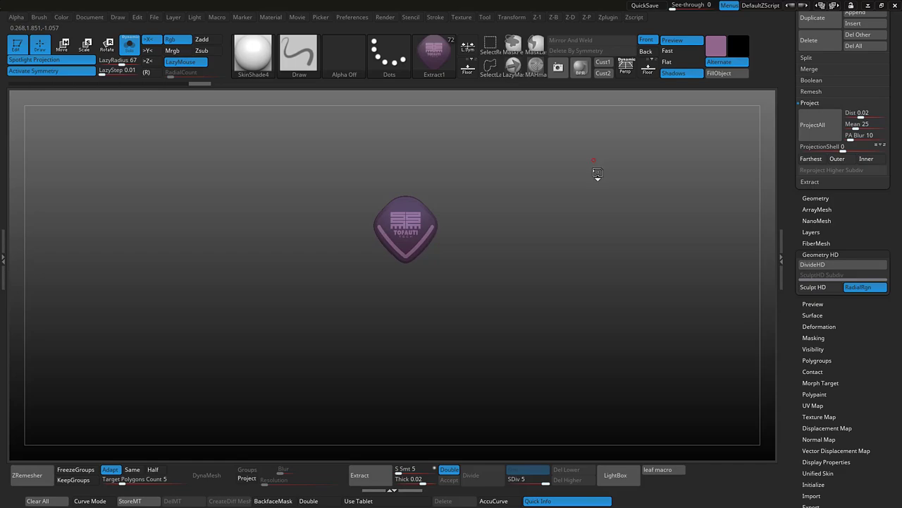
pyautogui.hotkey('alt', 's')
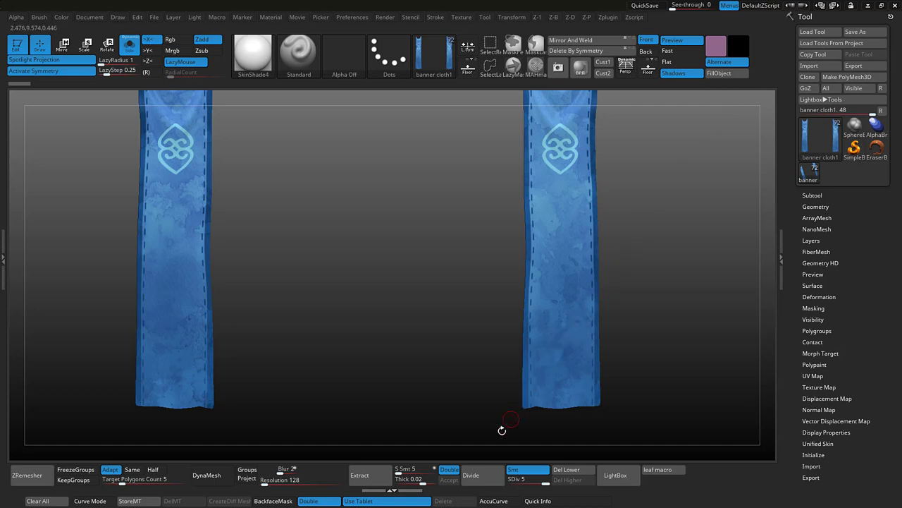
# Subdivide the blue banner cloth once to SDiv 6 and move the two mirrored banners inward until they nearly touch
pyautogui.keyDown('alt'); pyautogui.moveTo(469, 430); pyautogui.dragTo(476, 445); pyautogui.keyUp('alt')
pyautogui.click(486, 478)
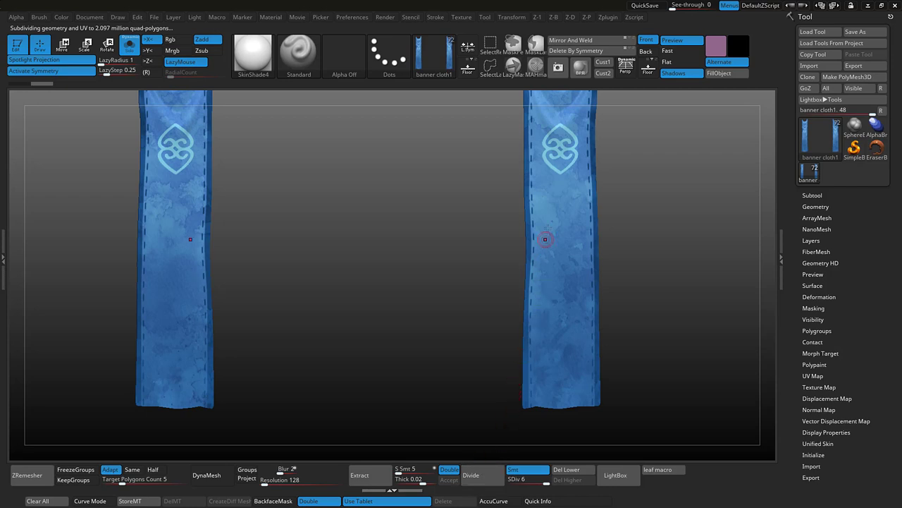
pyautogui.press('w')
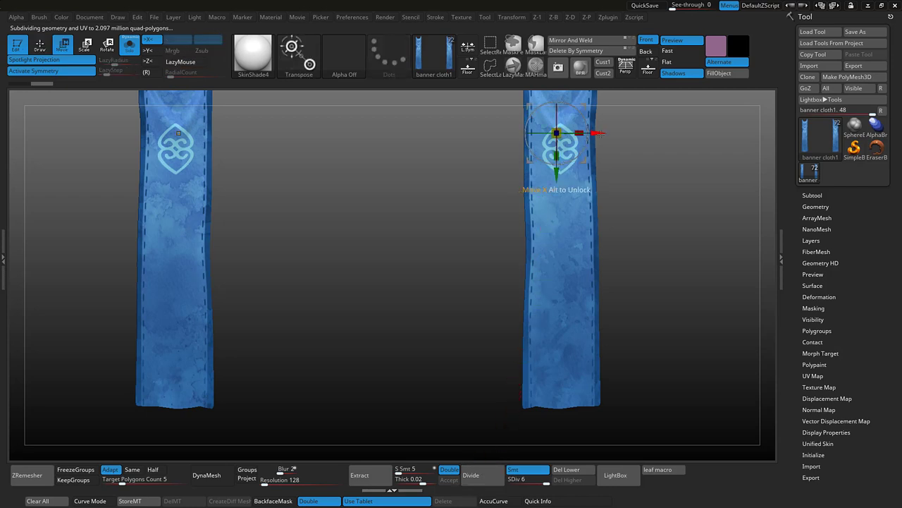
pyautogui.moveTo(601, 132); pyautogui.dragTo(450, 158)
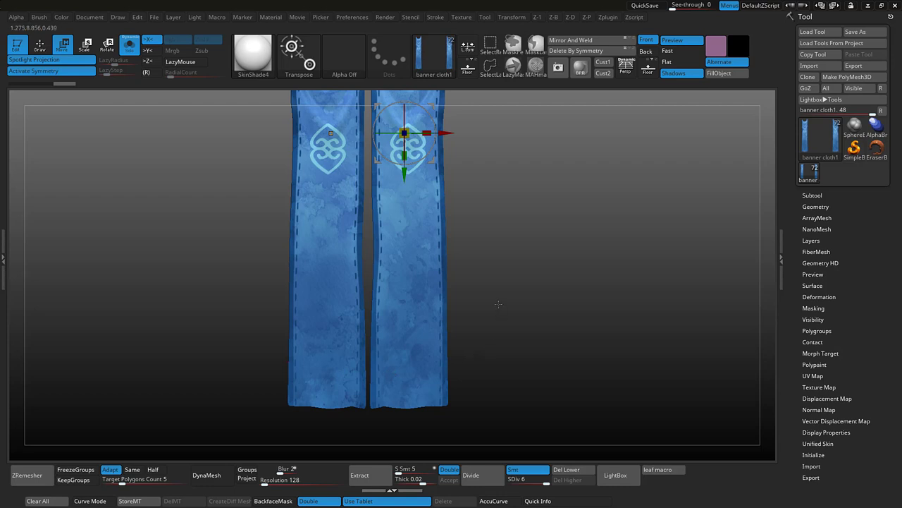
# Mask the inner and outer hems along the lower part of both mirrored banners with narrow rectangular mask selections
pyautogui.keyDown('alt'); pyautogui.moveTo(498, 303); pyautogui.dragTo(595, 276); pyautogui.keyUp('alt')
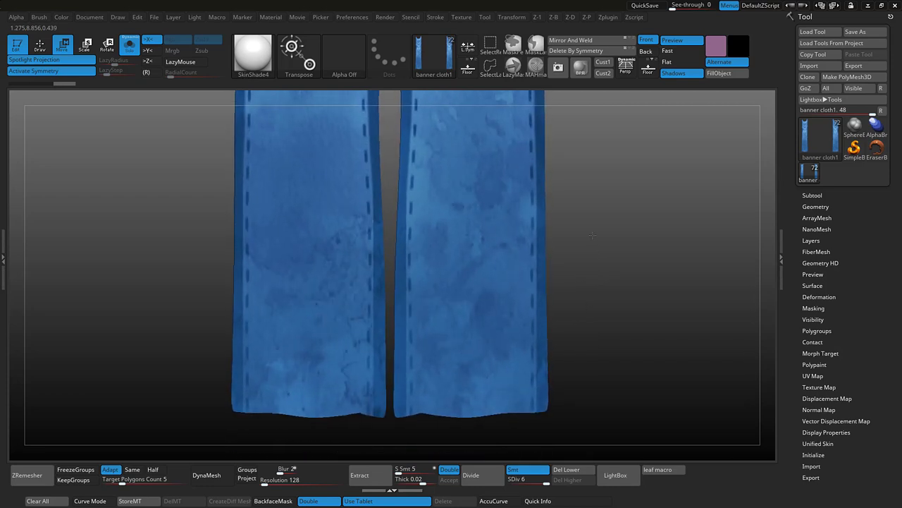
pyautogui.press('ctrl')
pyautogui.keyDown('ctrl'); pyautogui.moveTo(389, 162); pyautogui.dragTo(406, 450); pyautogui.keyUp('ctrl')
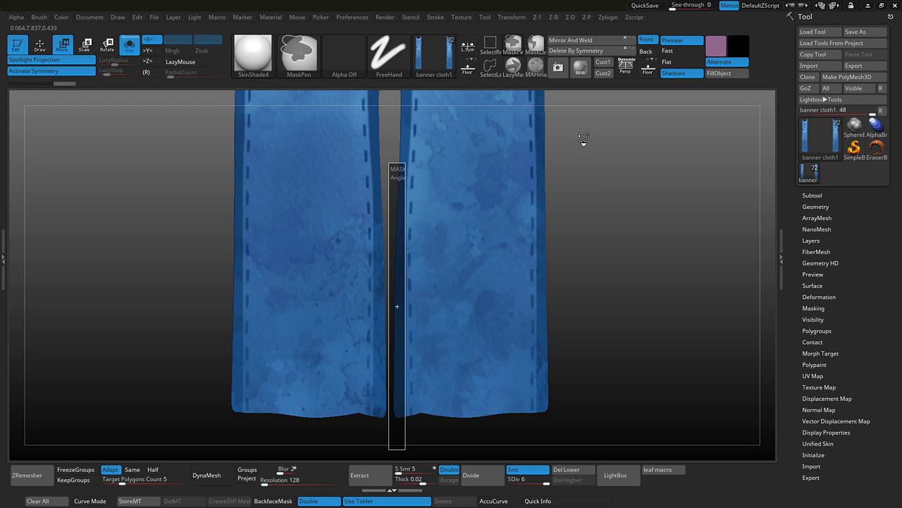
pyautogui.keyDown('ctrl'); pyautogui.moveTo(583, 137); pyautogui.dragTo(537, 425); pyautogui.keyUp('ctrl')
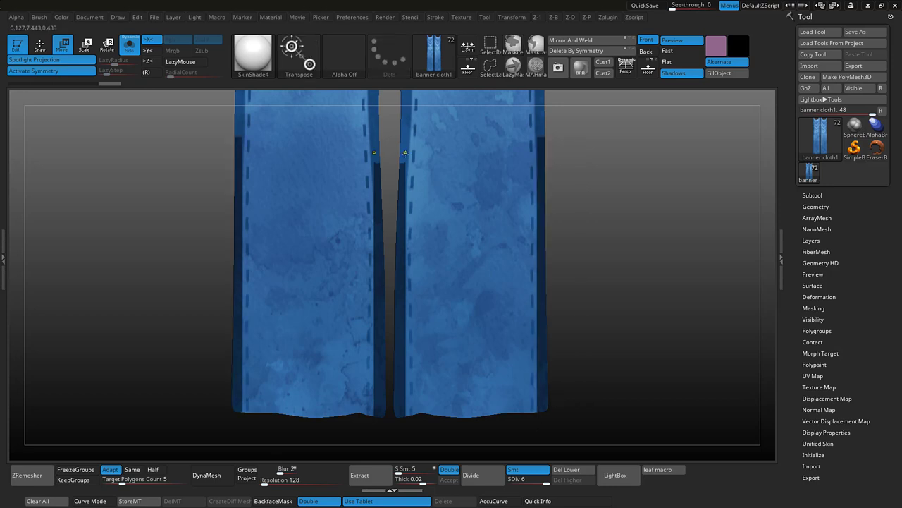
# Return to Draw mode, adjust the brush size and paint the mask farther up along the banners' inner and outer hems
pyautogui.rightClick(406, 155)
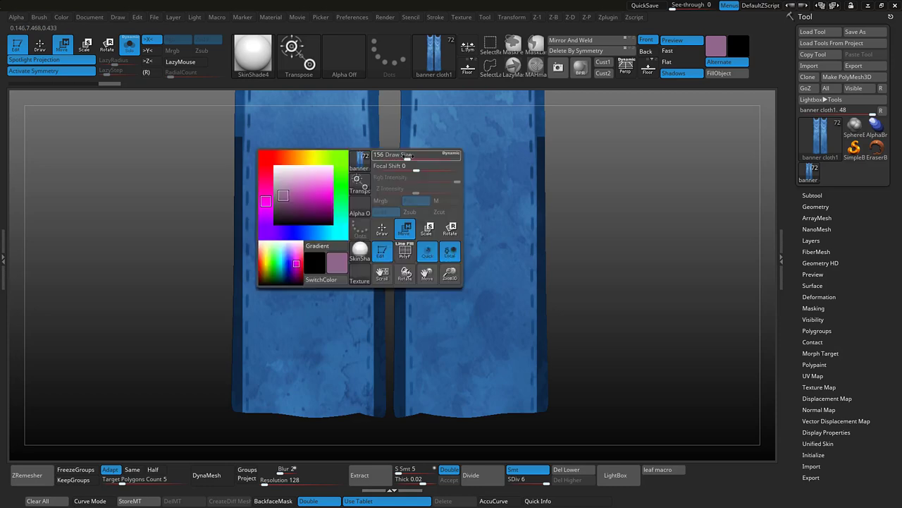
pyautogui.moveTo(410, 156); pyautogui.dragTo(413, 157)
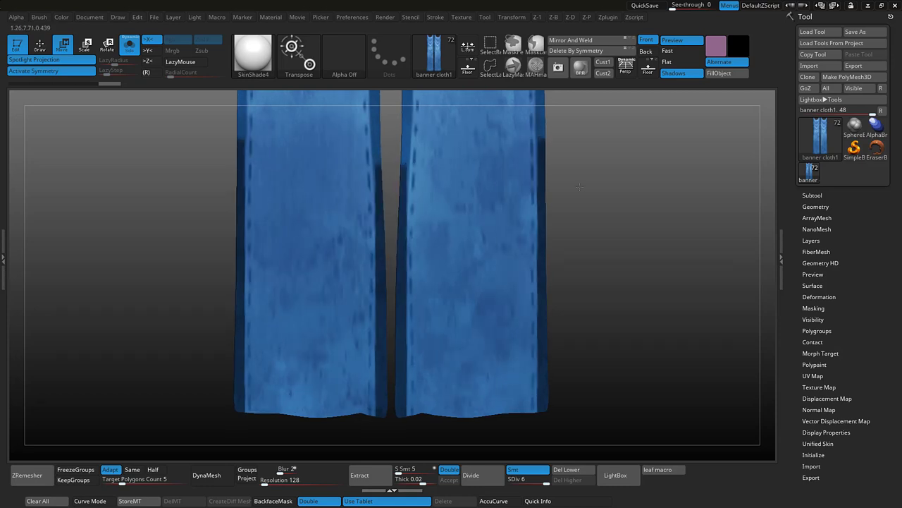
pyautogui.press('q')
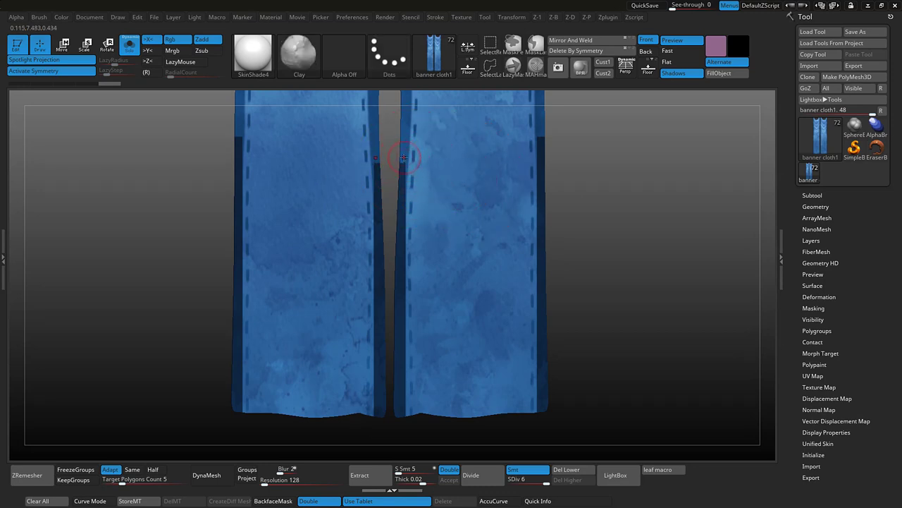
pyautogui.press('ctrl')
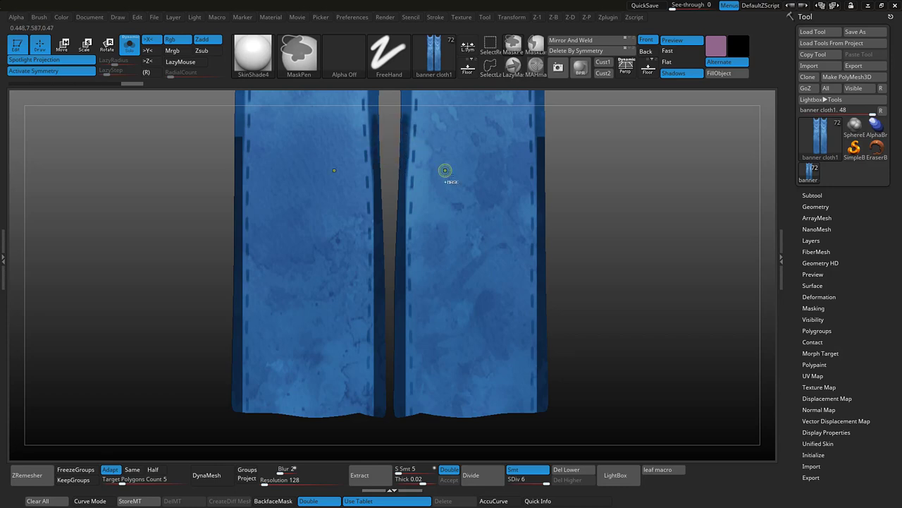
pyautogui.hotkey('ctrl', 'shift')
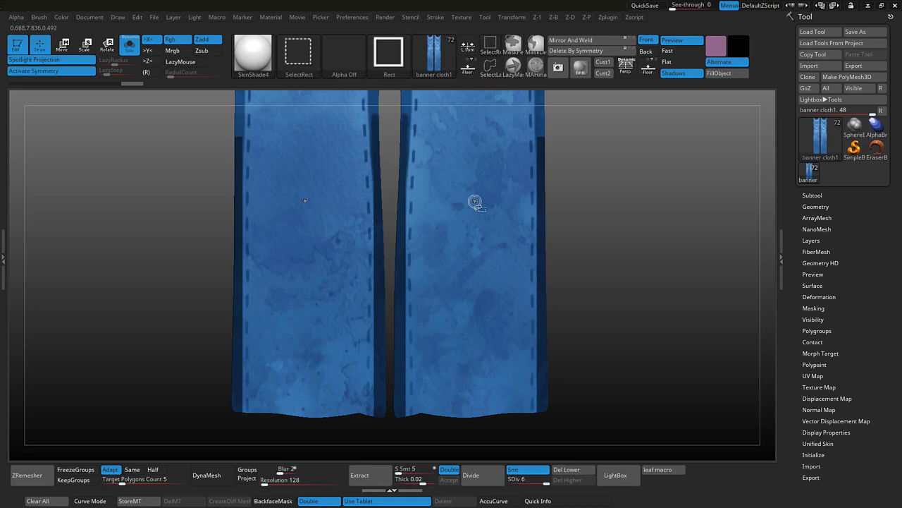
pyautogui.press('ctrl')
pyautogui.keyDown('ctrl'); pyautogui.rightClick(476, 202); pyautogui.keyUp('ctrl')
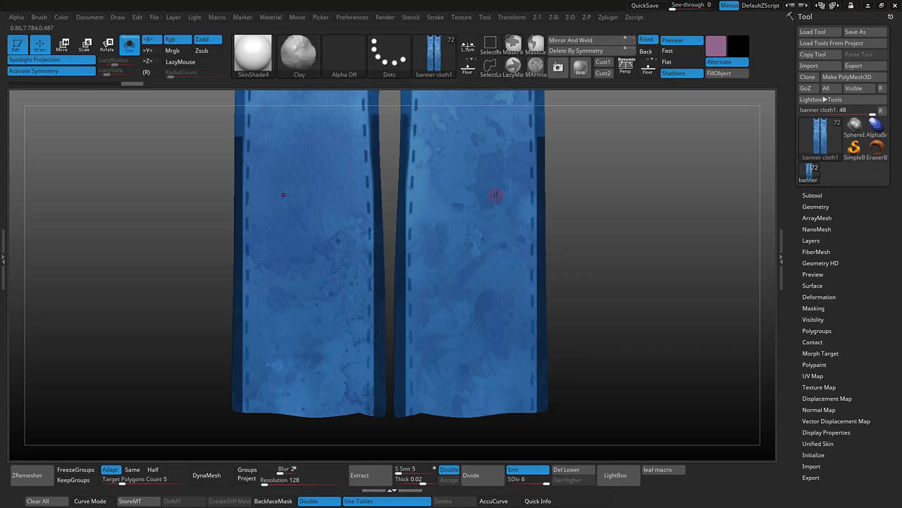
pyautogui.press('space')
pyautogui.press('ctrl')
pyautogui.moveTo(517, 205); pyautogui.dragTo(502, 205)
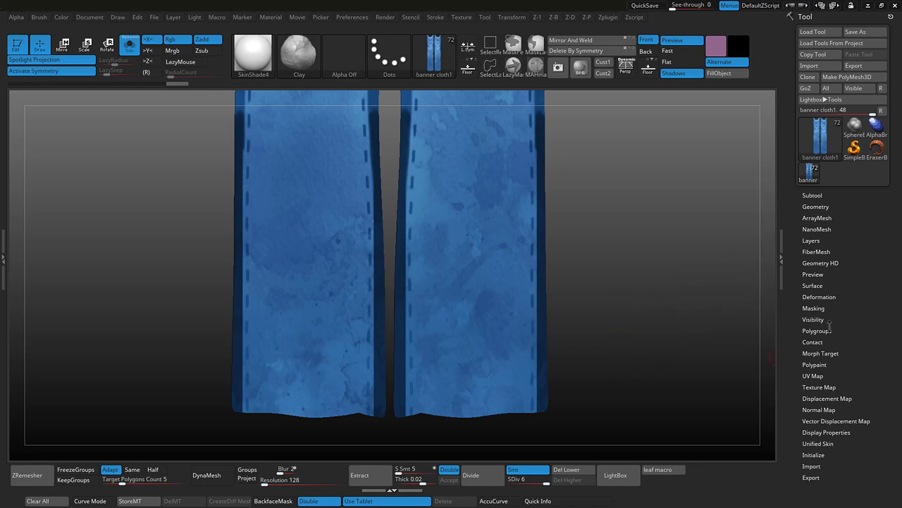
# Divide the banner cloth twice with DivideHD and activate Sculpt HD on the lower part of the banners
pyautogui.scroll(-1, 836, 286)
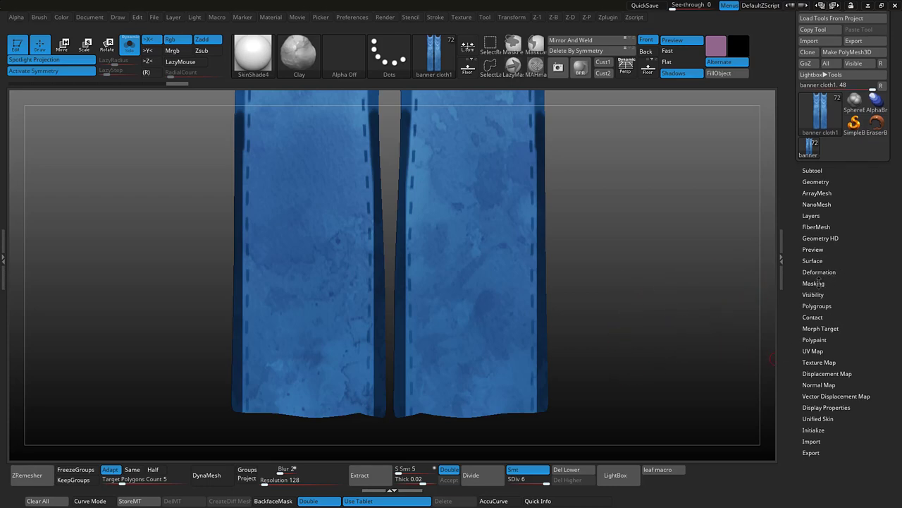
pyautogui.scroll(1, 795, 359)
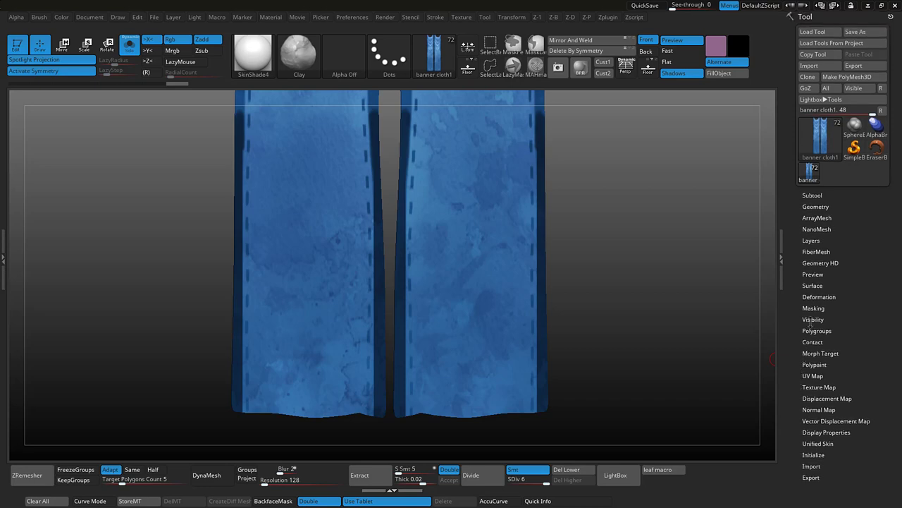
pyautogui.click(820, 262)
pyautogui.click(817, 273)
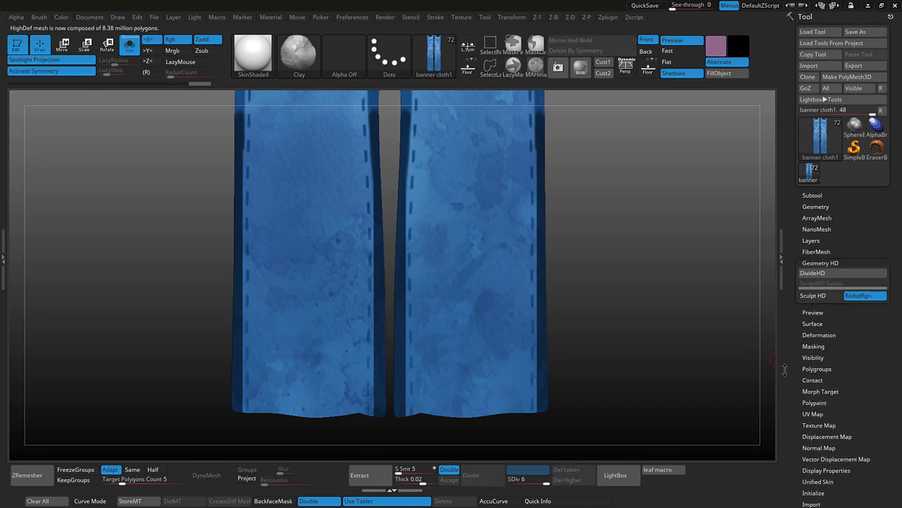
pyautogui.click(829, 274)
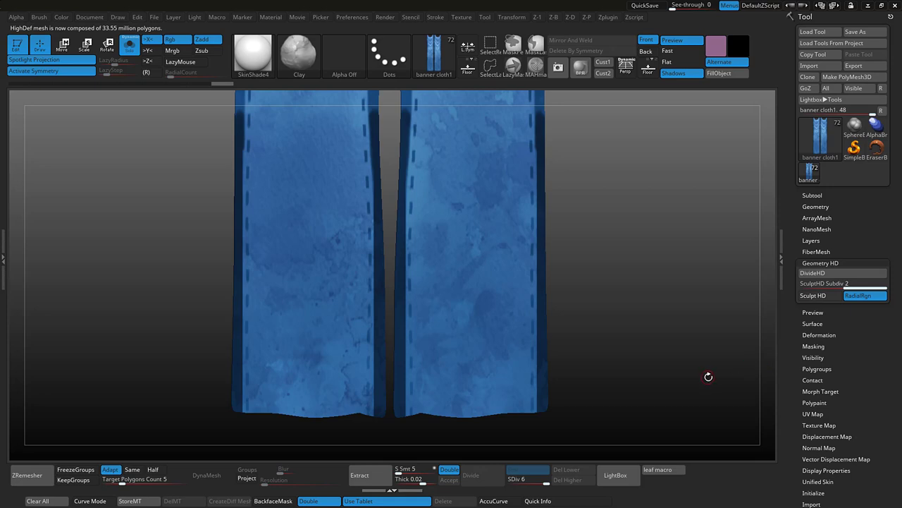
pyautogui.press('a')
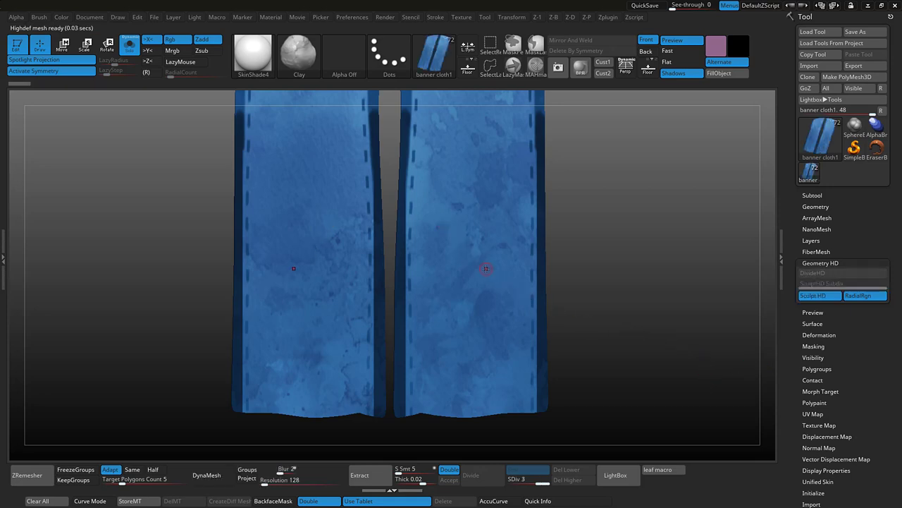
# Choose the Draw paint brush with the shell pattern 2 alpha and the DragRect stroke
pyautogui.press('space')
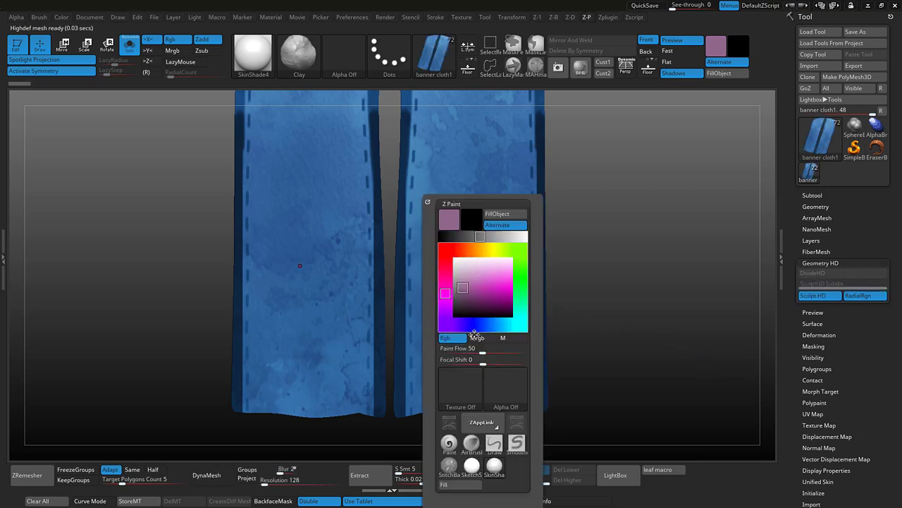
pyautogui.click(495, 444)
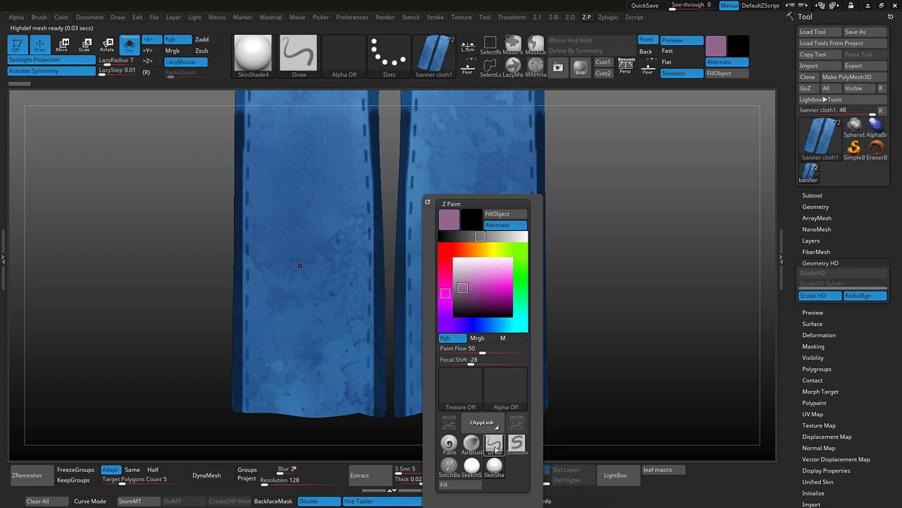
pyautogui.click(350, 71)
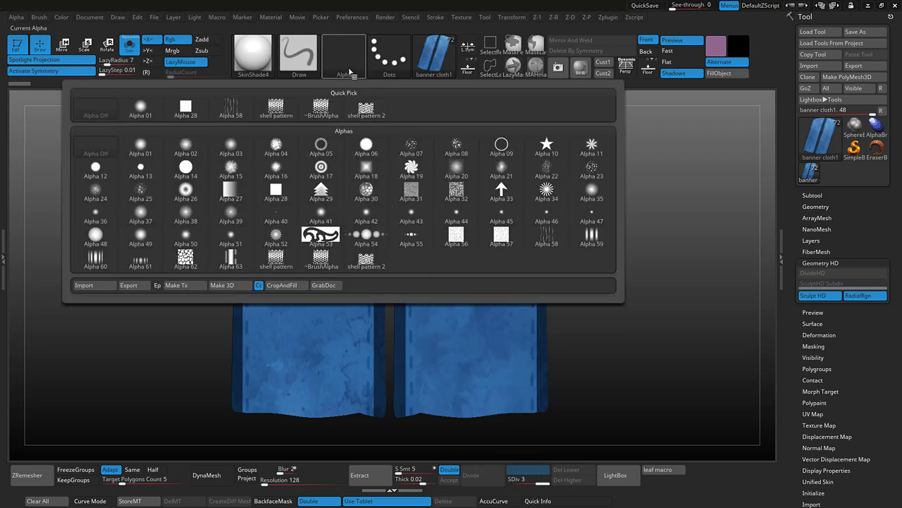
pyautogui.click(366, 260)
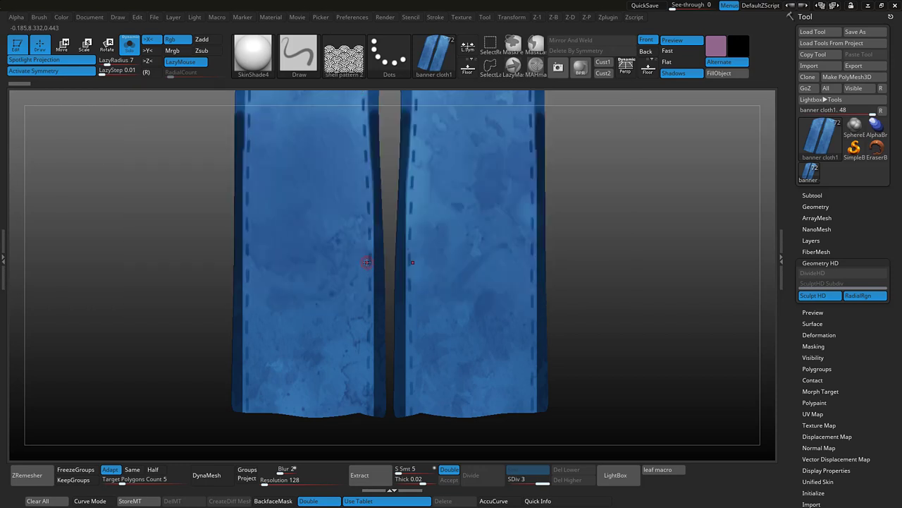
pyautogui.click(393, 69)
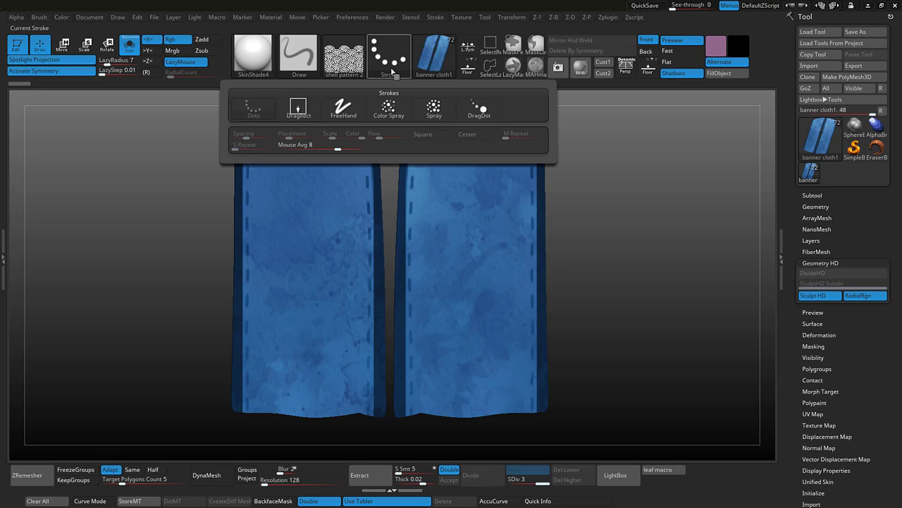
pyautogui.click(300, 109)
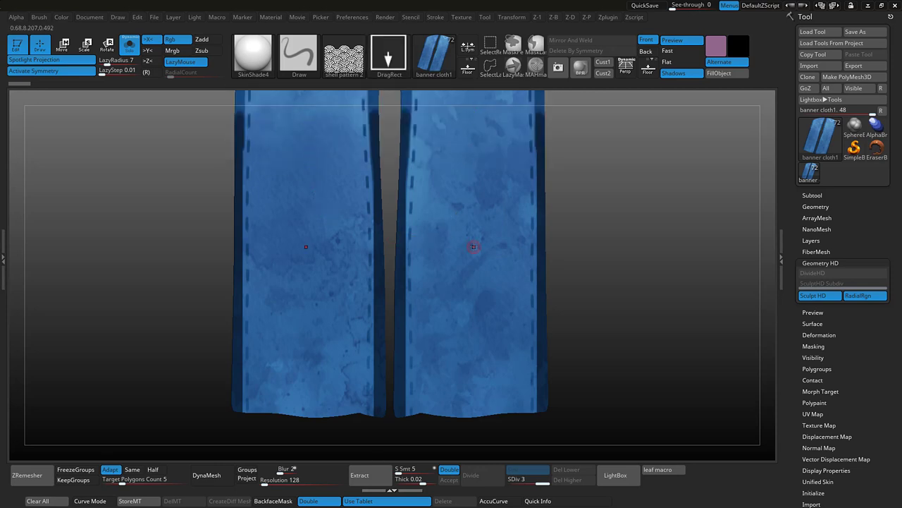
# Sample the banner's blue as the paint color and brighten it to a light blue
pyautogui.press('c')
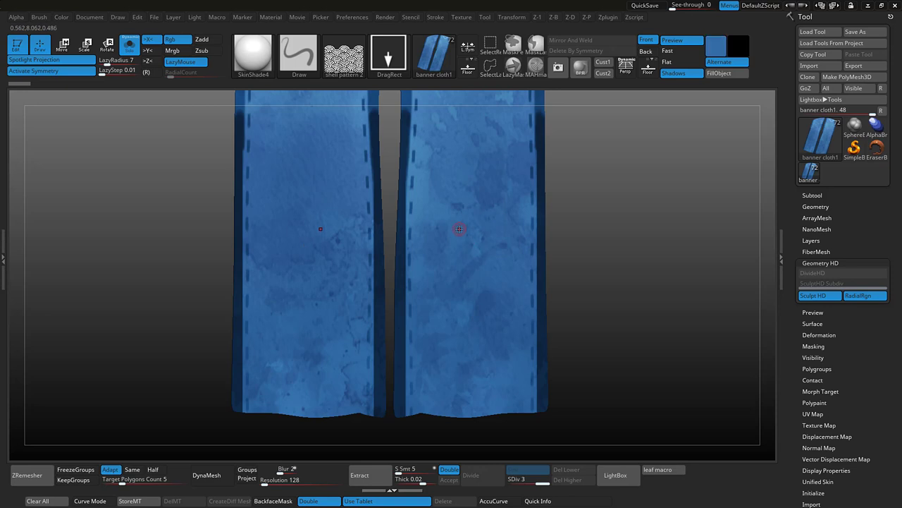
pyautogui.rightClick(469, 239)
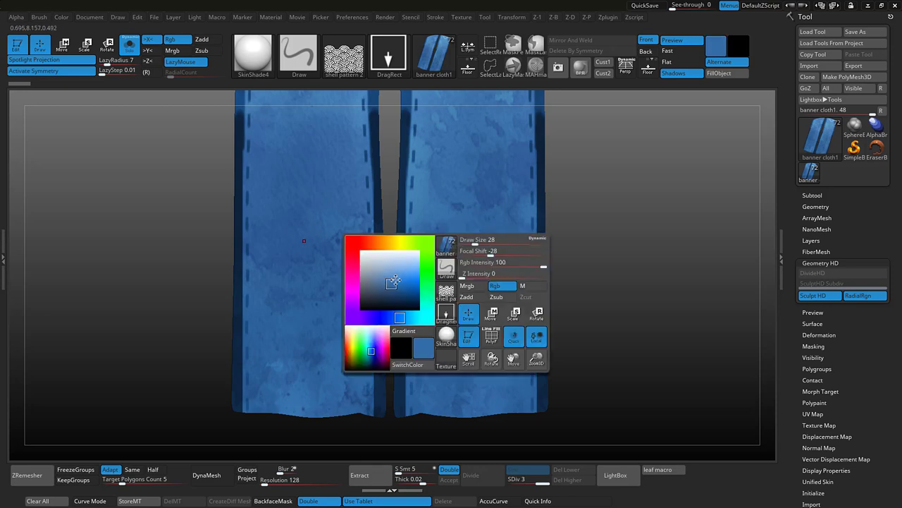
pyautogui.moveTo(394, 281); pyautogui.dragTo(401, 268)
pyautogui.press('space')
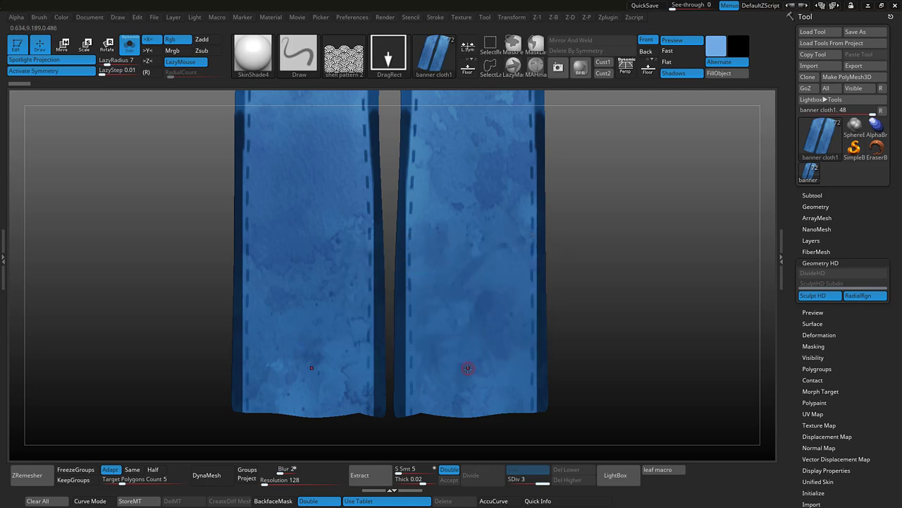
# Try stamping the shell pattern 2 alpha in light blue across the lower ends of both banners
pyautogui.moveTo(467, 373); pyautogui.dragTo(468, 376)
pyautogui.moveTo(468, 431); pyautogui.dragTo(470, 259)
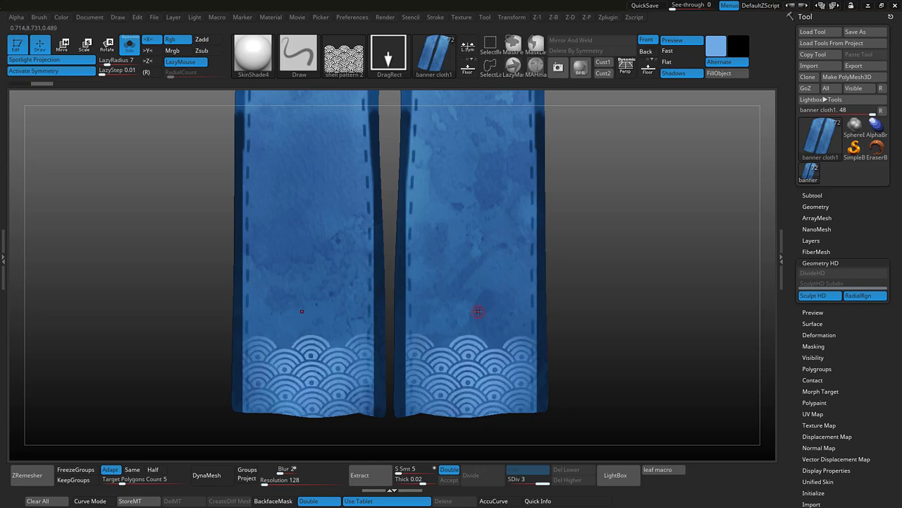
pyautogui.press('ctrl')
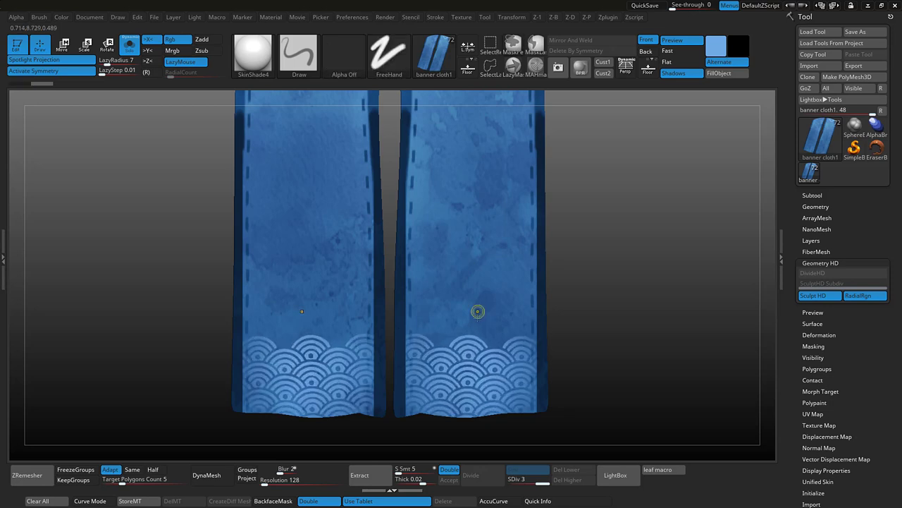
pyautogui.hotkey('ctrl', 'z')
# Switch to the bolder ~BrushAlpha shell pattern and stamp it in light blue across the lower ends of both banners
pyautogui.press('space')
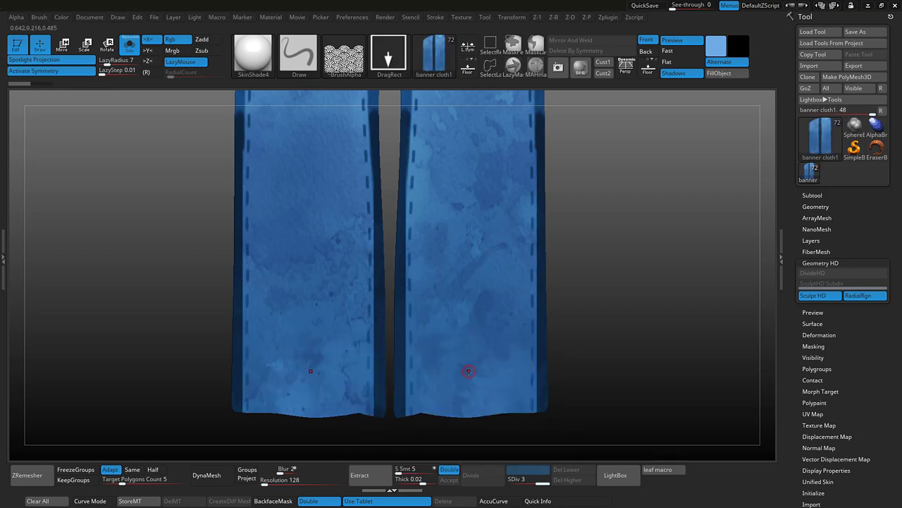
pyautogui.moveTo(469, 351); pyautogui.dragTo(476, 252)
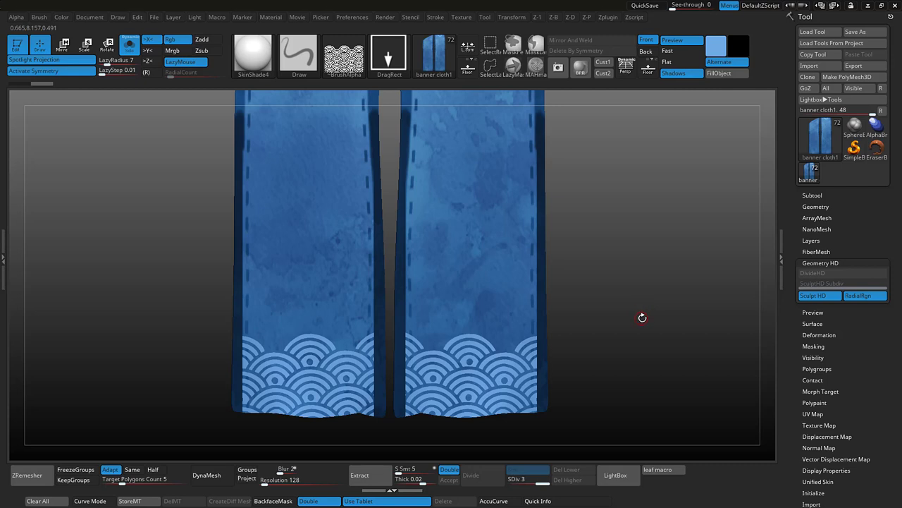
pyautogui.moveTo(644, 319); pyautogui.dragTo(624, 282)
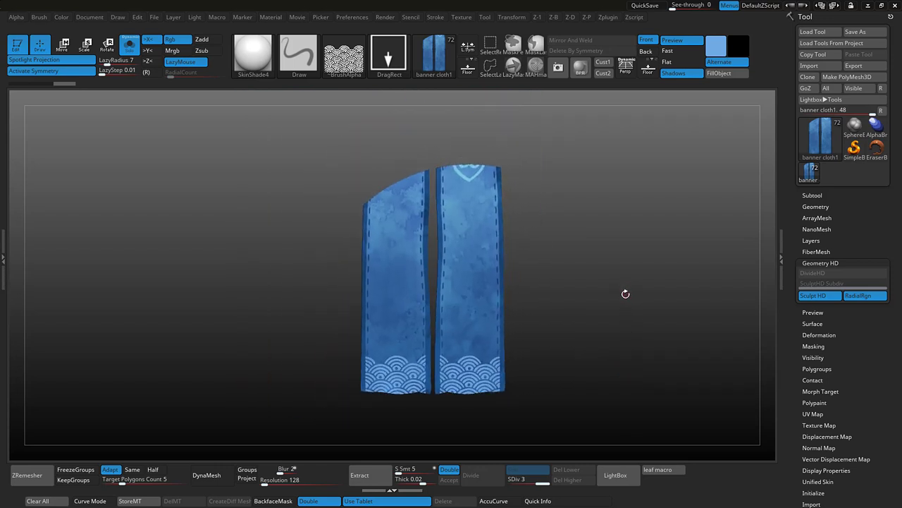
# Leave Sculpt HD, check the full-length banners and show the whole character model
pyautogui.press('a')
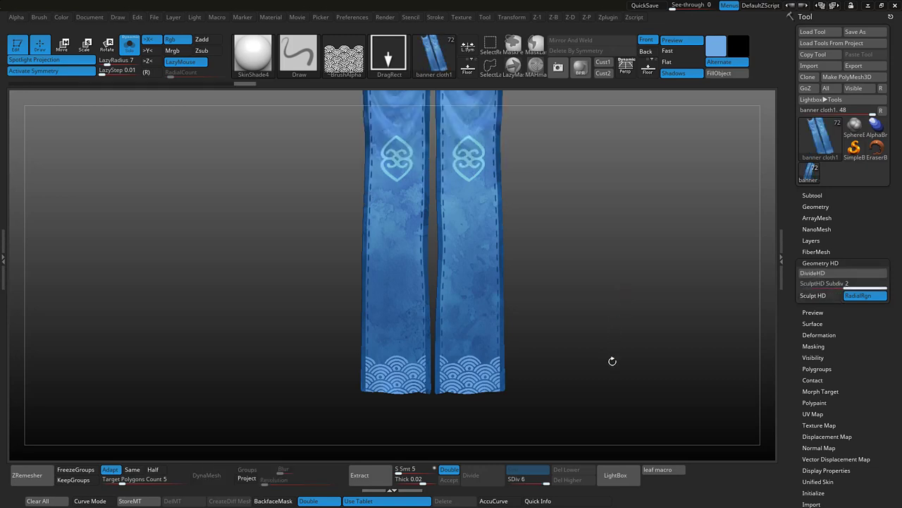
pyautogui.keyDown('alt'); pyautogui.moveTo(590, 208); pyautogui.dragTo(576, 254); pyautogui.keyUp('alt')
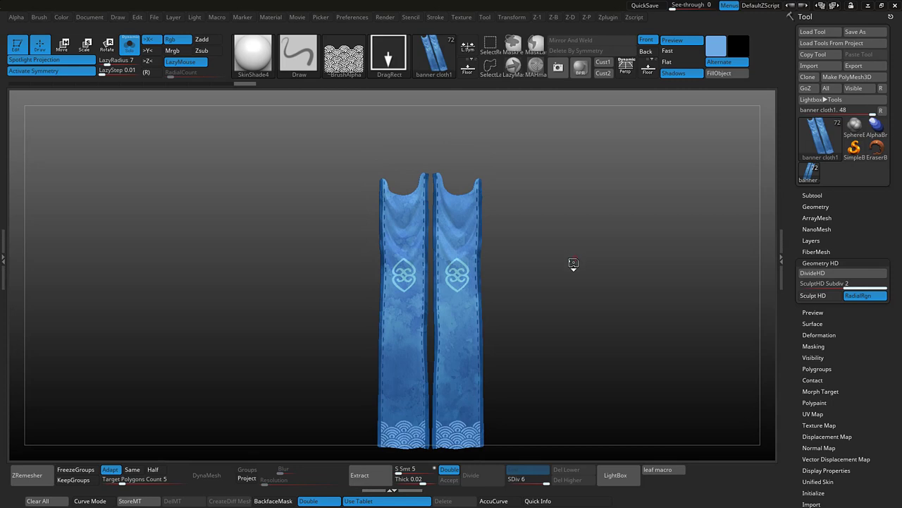
pyautogui.hotkey('ctrl', 'shift', 's')
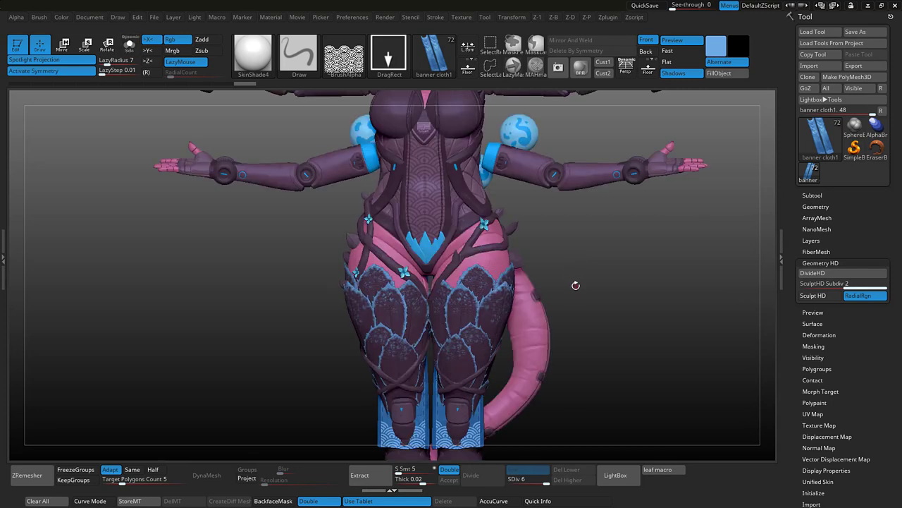
# Move the mirrored banners outward along X until they hang beneath the forearms, and return to Draw mode
pyautogui.press('w')
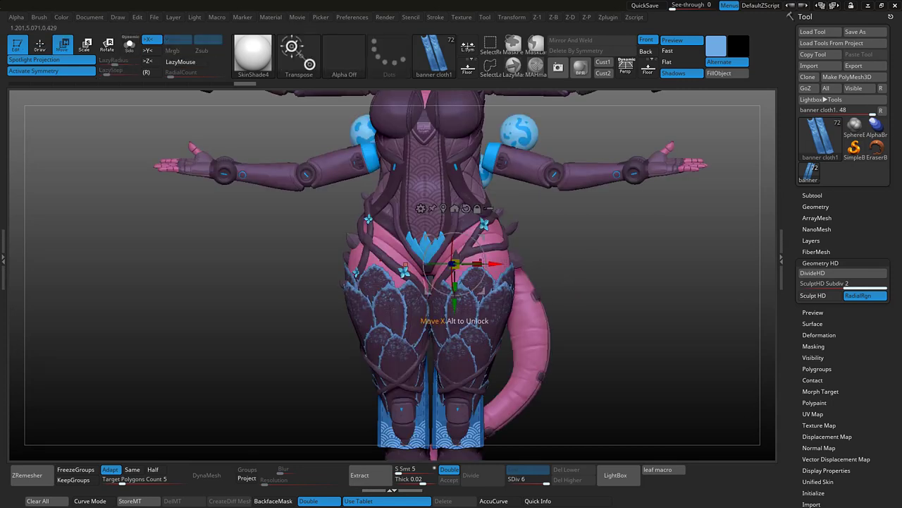
pyautogui.moveTo(499, 264); pyautogui.dragTo(595, 263)
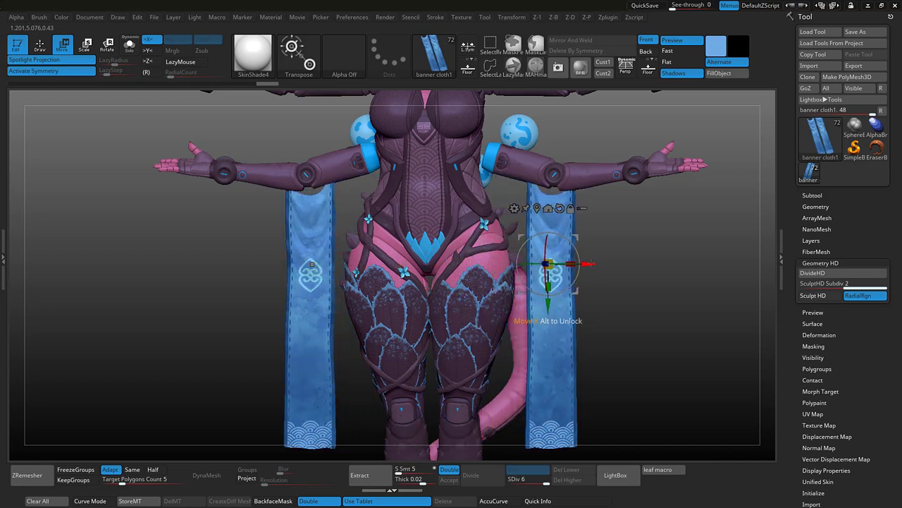
pyautogui.press('q')
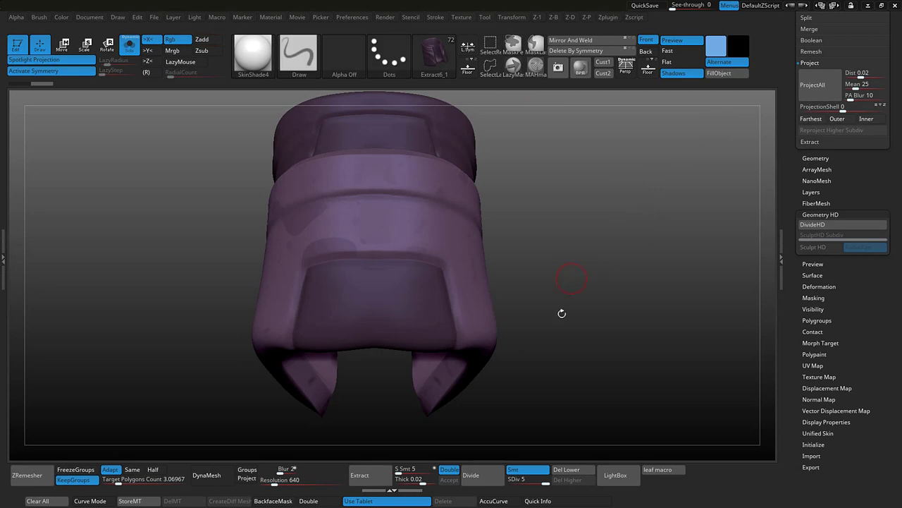
# Divide the purple armour piece to subdivision level 6, then add HD subdivisions up to HD level 3
pyautogui.click(482, 479)
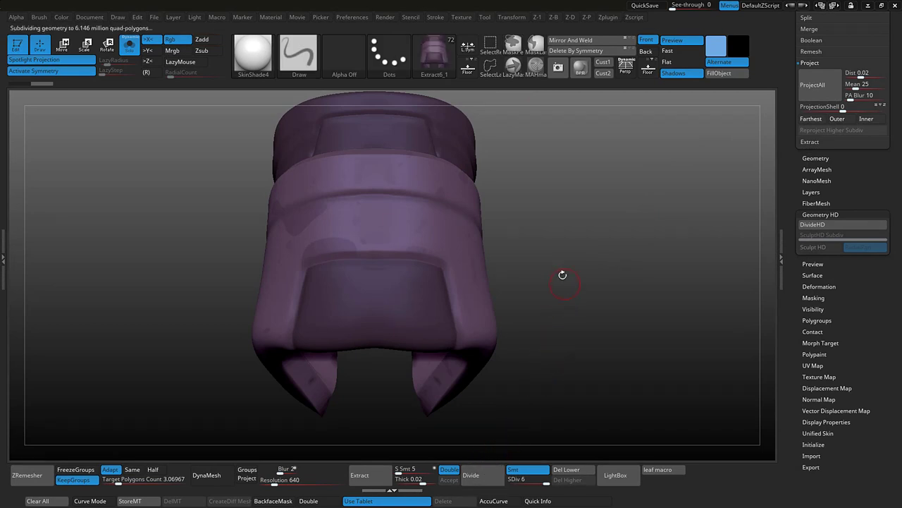
pyautogui.keyDown('alt'); pyautogui.moveTo(555, 262); pyautogui.dragTo(584, 343); pyautogui.keyUp('alt')
pyautogui.keyDown('alt'); pyautogui.moveTo(580, 345); pyautogui.dragTo(607, 309, button='right'); pyautogui.keyUp('alt')
pyautogui.keyDown('alt'); pyautogui.moveTo(605, 308); pyautogui.dragTo(649, 301); pyautogui.keyUp('alt')
pyautogui.keyDown('alt'); pyautogui.moveTo(649, 301); pyautogui.dragTo(661, 301, button='right'); pyautogui.keyUp('alt')
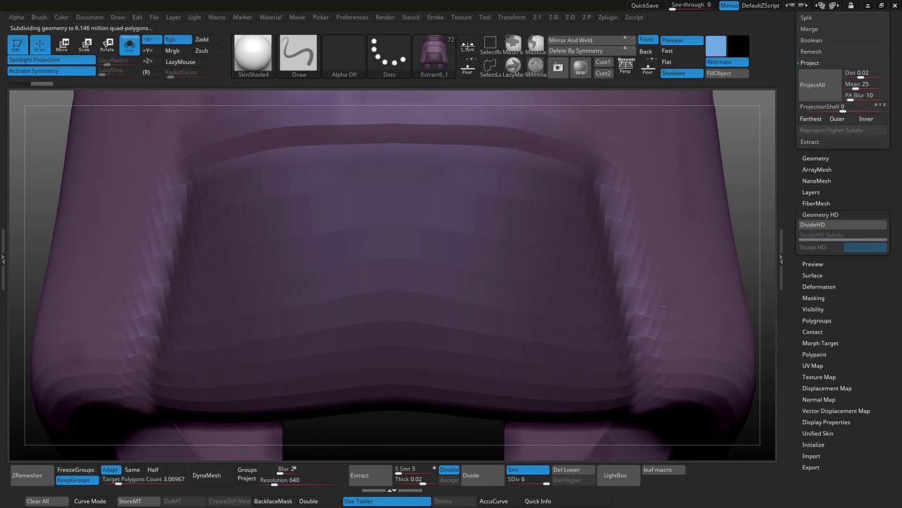
pyautogui.click(829, 225)
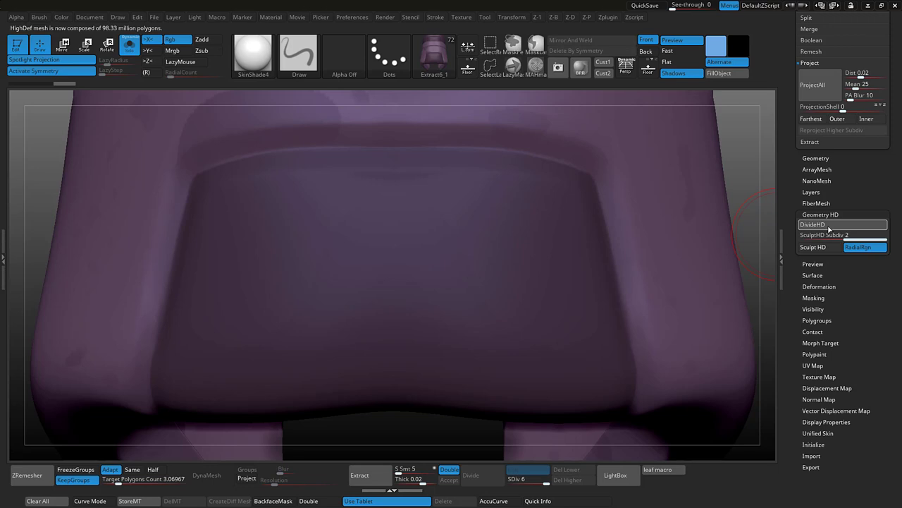
pyautogui.click(829, 225)
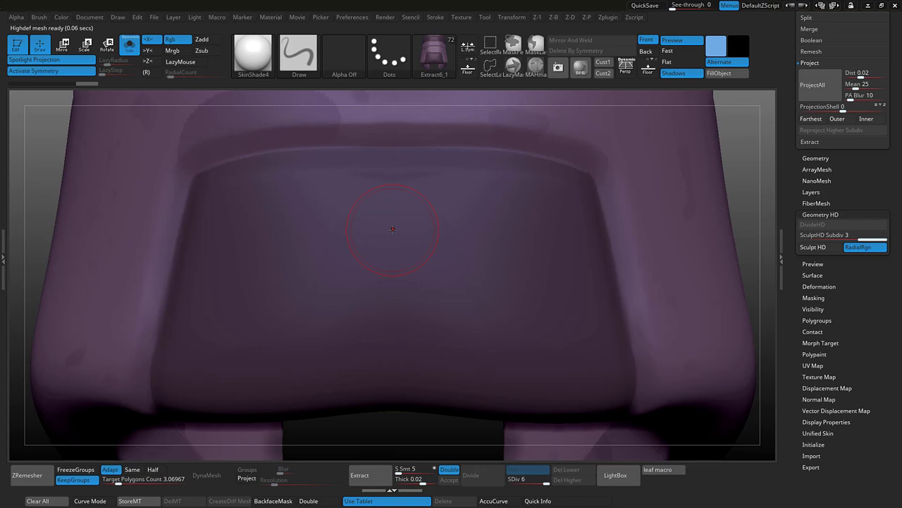
# Activate Sculpt HD on the armour's recessed panel and enlarge the Spotlight sheet so the MOTHERDRIVE logo and barcode sit centred over it
pyautogui.press('a')
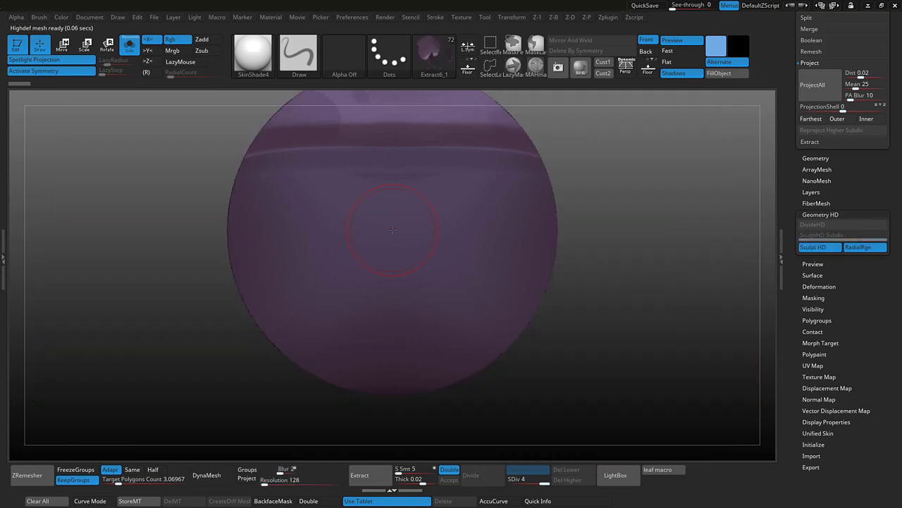
pyautogui.hotkey('shift', 'z')
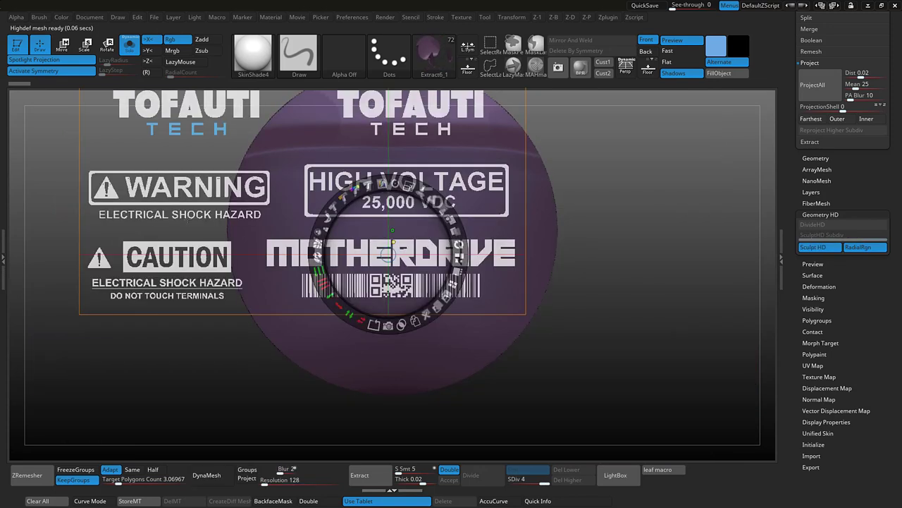
pyautogui.moveTo(404, 263); pyautogui.dragTo(402, 211)
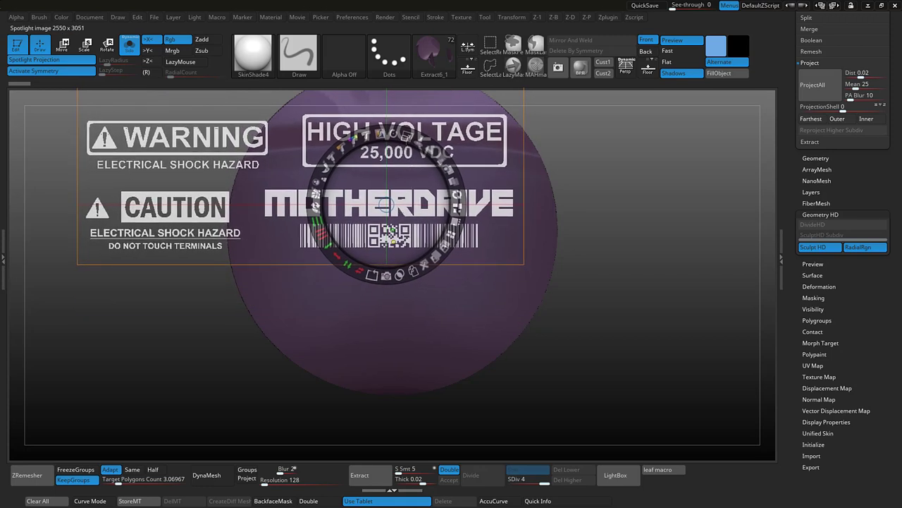
pyautogui.moveTo(407, 136); pyautogui.dragTo(425, 143)
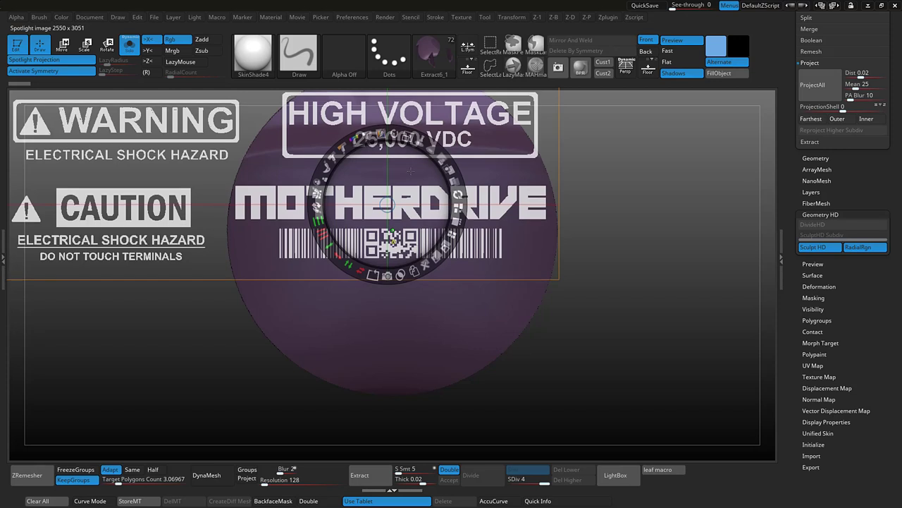
pyautogui.moveTo(411, 171); pyautogui.dragTo(412, 170)
pyautogui.press('z')
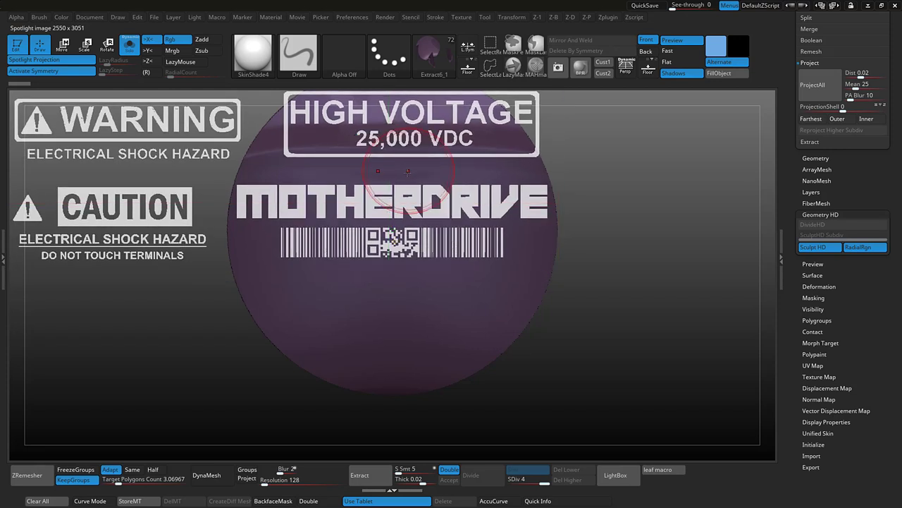
# Turn off X symmetry, paint the MOTHERDRIVE logo and barcode onto the panel, and hide Spotlight to check the result
pyautogui.press('x')
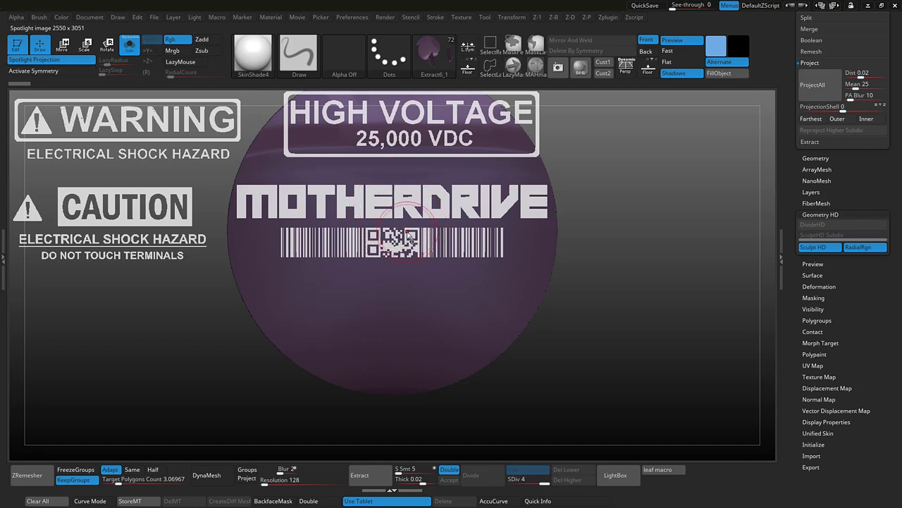
pyautogui.moveTo(380, 205)
pyautogui.mouseDown()
pyautogui.moveTo(291, 195)
pyautogui.moveTo(245, 202)
pyautogui.moveTo(543, 202)
pyautogui.moveTo(493, 237)
pyautogui.moveTo(279, 232)
pyautogui.moveTo(328, 247)
pyautogui.moveTo(511, 250)
pyautogui.mouseUp()
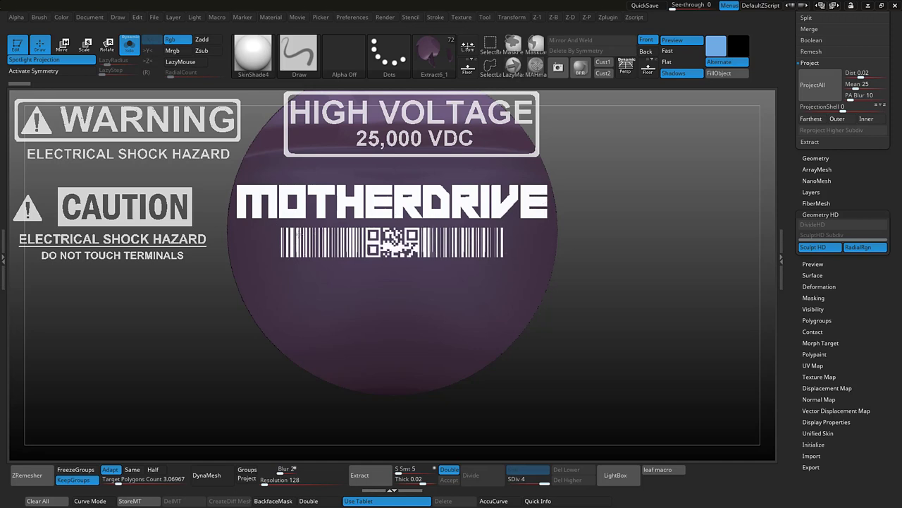
pyautogui.hotkey('shift', 'z')
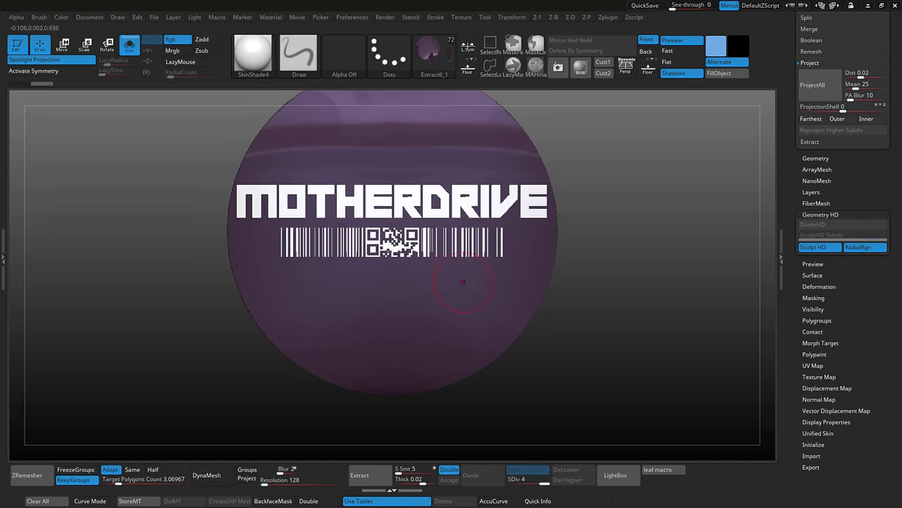
pyautogui.moveTo(705, 286); pyautogui.dragTo(684, 275)
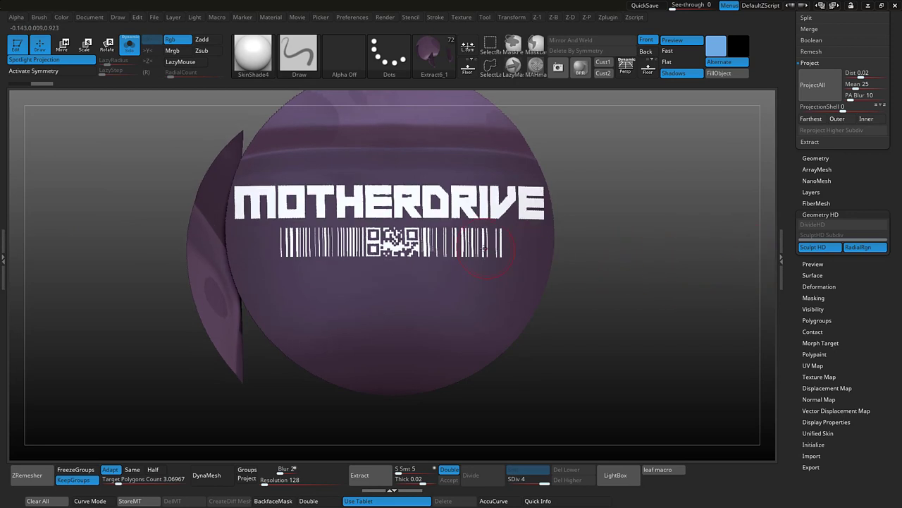
# Switch to the oval plate with the blue triangle, divide it to subdivision level 6 and add HD subdivisions up to HD level 2
pyautogui.hotkey('ctrl', 'd')
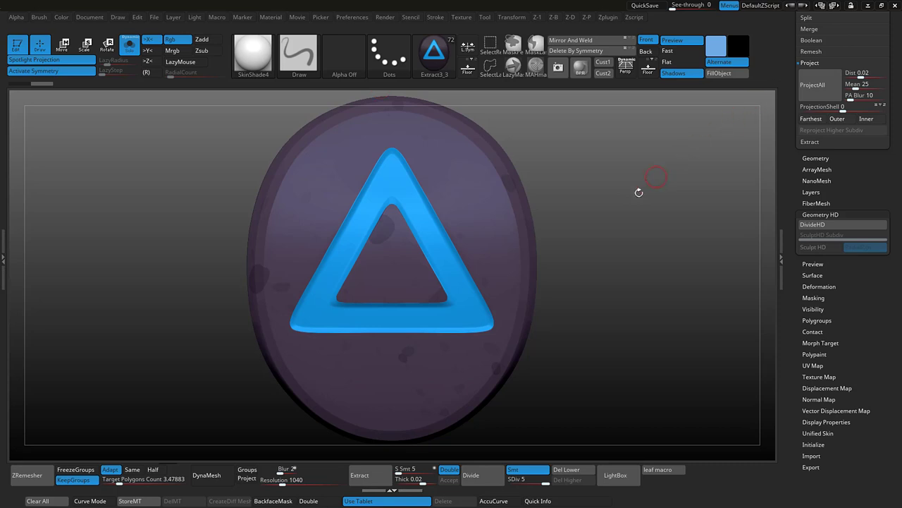
pyautogui.click(479, 476)
pyautogui.press('ctrl')
pyautogui.click(489, 475)
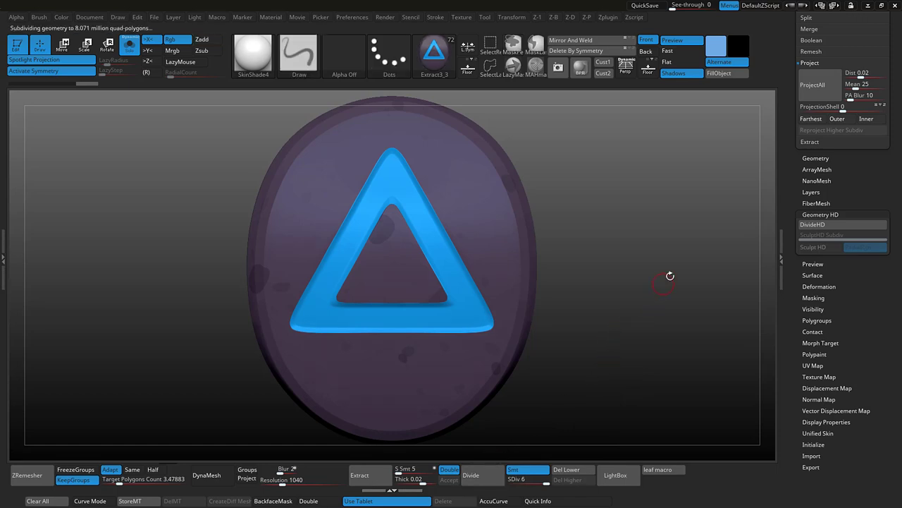
pyautogui.click(818, 225)
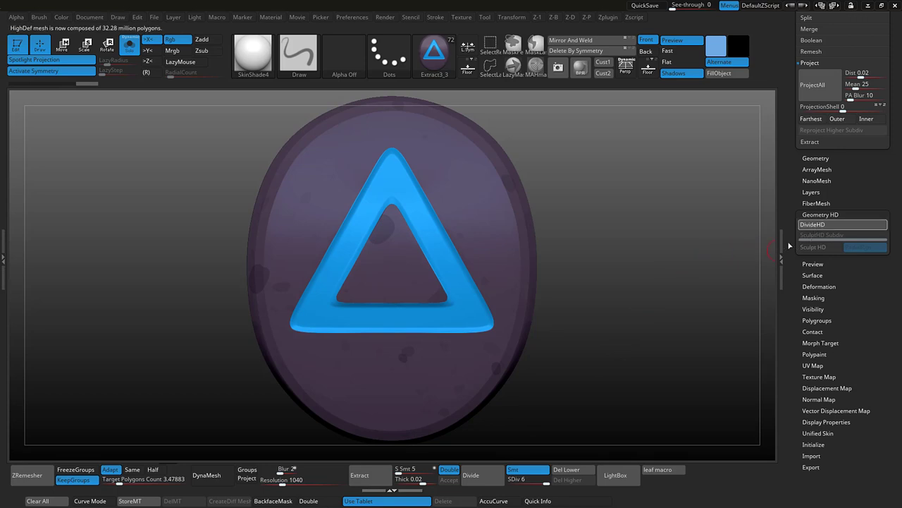
pyautogui.click(829, 226)
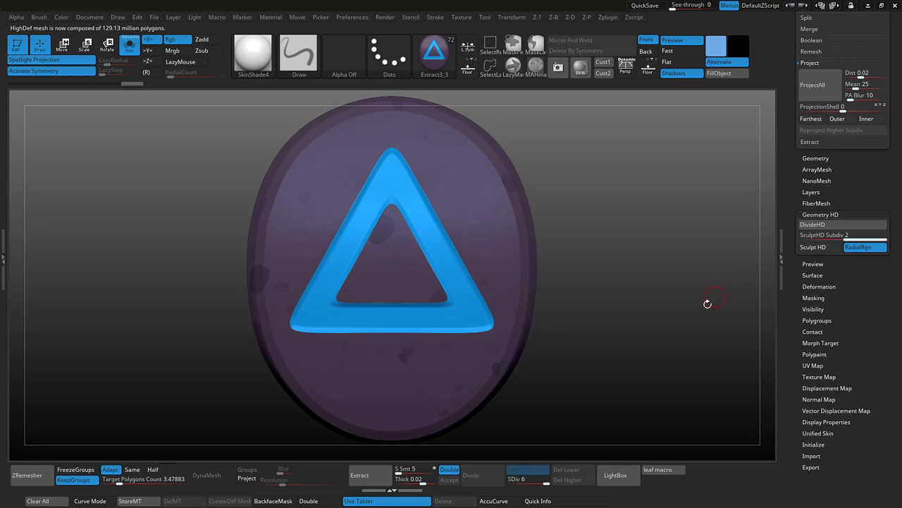
# Activate Sculpt HD on the lower part of the oval plate, beneath the blue triangle
pyautogui.keyDown('alt'); pyautogui.moveTo(622, 372); pyautogui.dragTo(660, 296); pyautogui.keyUp('alt')
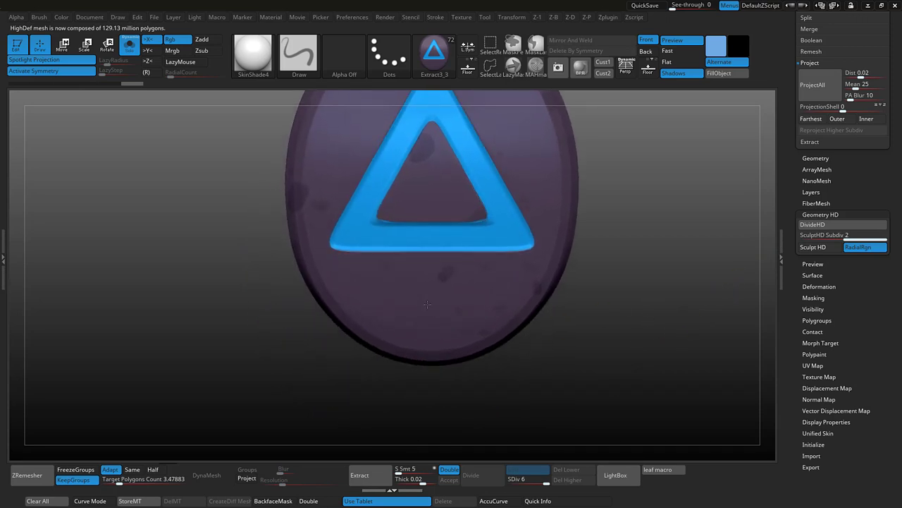
pyautogui.keyDown('ctrl'); pyautogui.moveTo(424, 300); pyautogui.dragTo(449, 328, button='right'); pyautogui.keyUp('ctrl')
pyautogui.keyDown('alt'); pyautogui.moveTo(462, 280); pyautogui.dragTo(442, 297, button='right'); pyautogui.keyUp('alt')
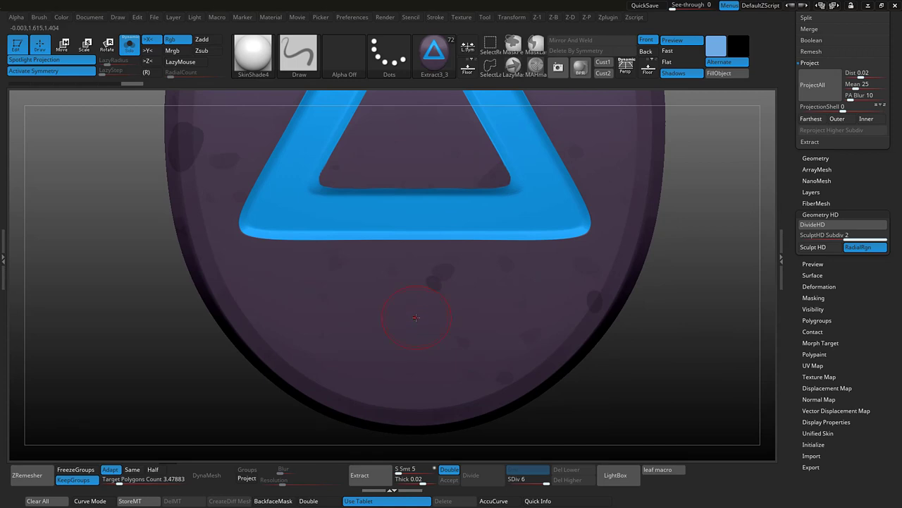
pyautogui.hotkey('ctrl', 'd')
pyautogui.press('a')
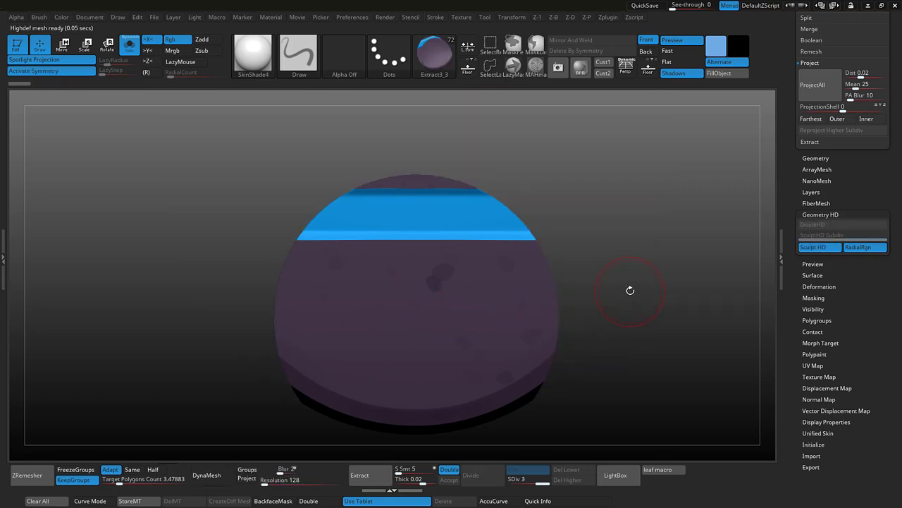
pyautogui.keyDown('alt'); pyautogui.moveTo(628, 317); pyautogui.dragTo(656, 317); pyautogui.keyUp('alt')
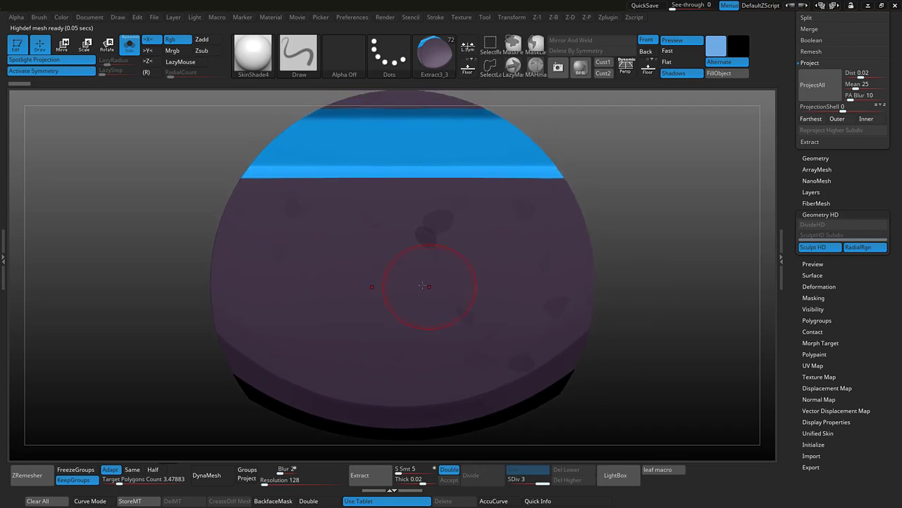
# Show the Spotlight sheet, move it over the plate and enlarge it around the blue TOFAUTI TECH logo
pyautogui.hotkey('shift', 'z')
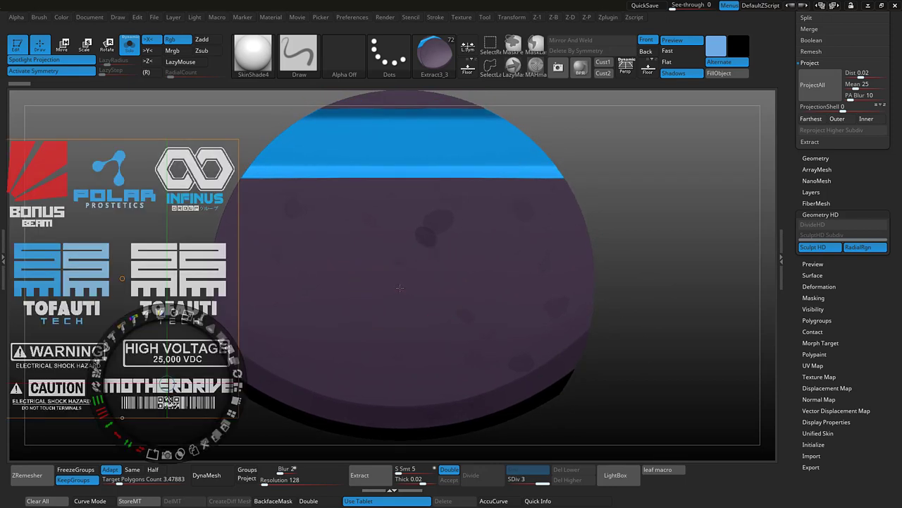
pyautogui.moveTo(164, 332); pyautogui.dragTo(510, 322)
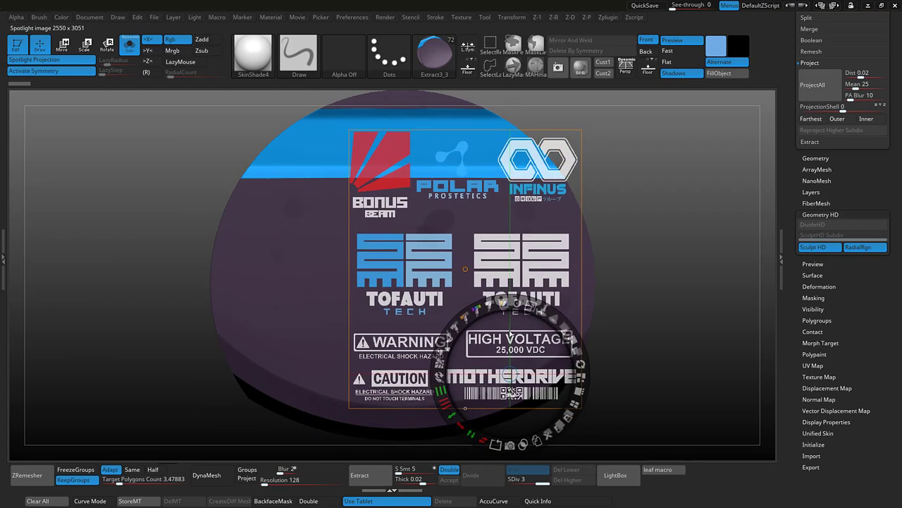
pyautogui.click(448, 314)
pyautogui.moveTo(445, 308); pyautogui.dragTo(403, 265)
pyautogui.moveTo(424, 197); pyautogui.dragTo(432, 227)
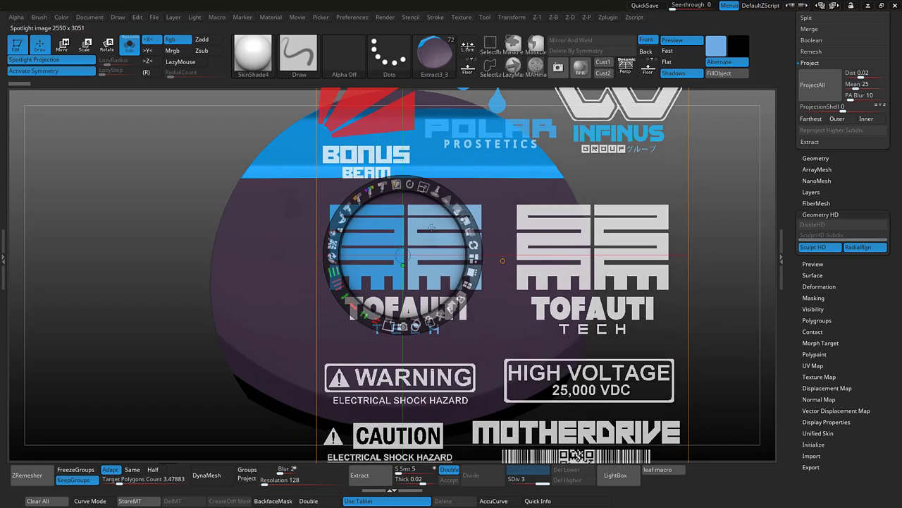
# Fine-tune the Spotlight sheet's position so the blue TOFAUTI TECH logo is centred below the triangle's base
pyautogui.moveTo(403, 255); pyautogui.dragTo(108, 273)
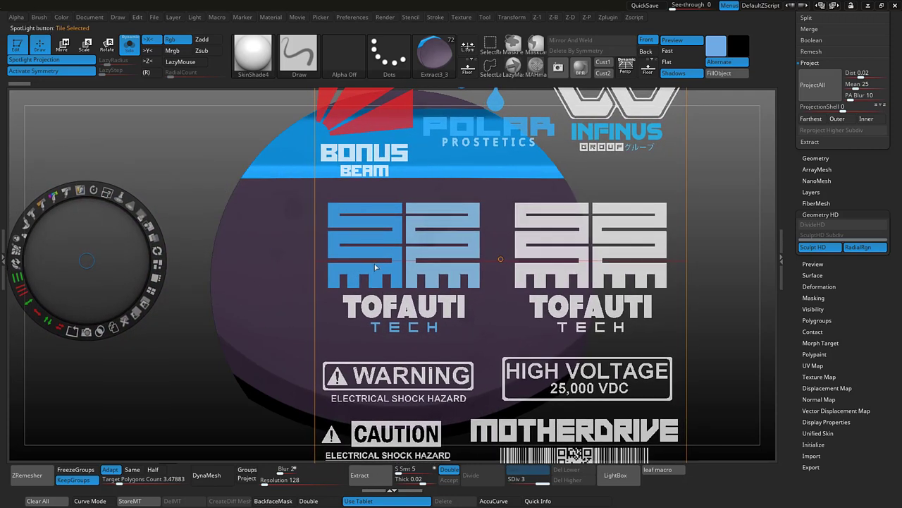
pyautogui.press('z')
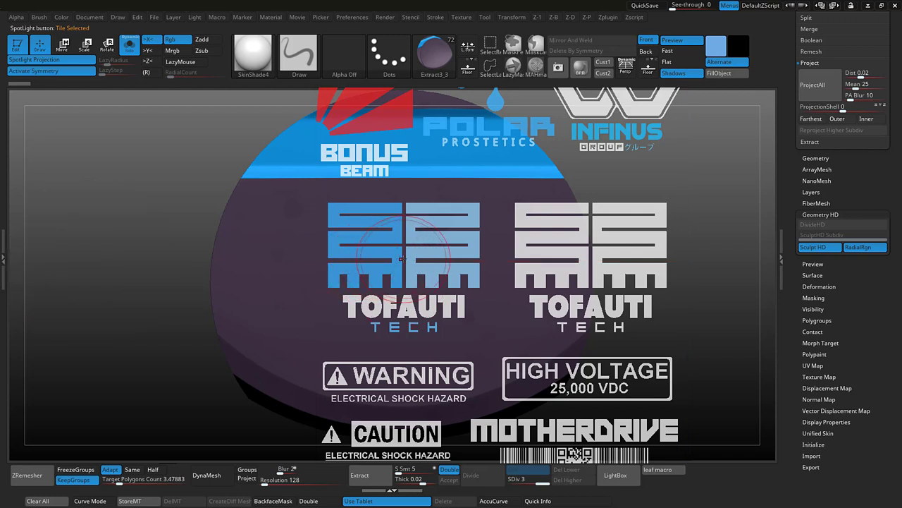
pyautogui.press('z')
pyautogui.moveTo(402, 259); pyautogui.dragTo(482, 233)
pyautogui.press('z')
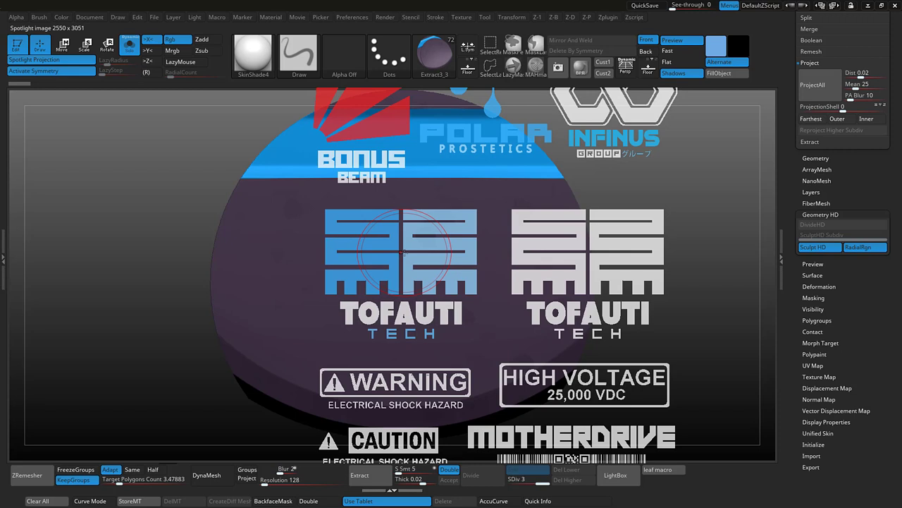
pyautogui.press('z')
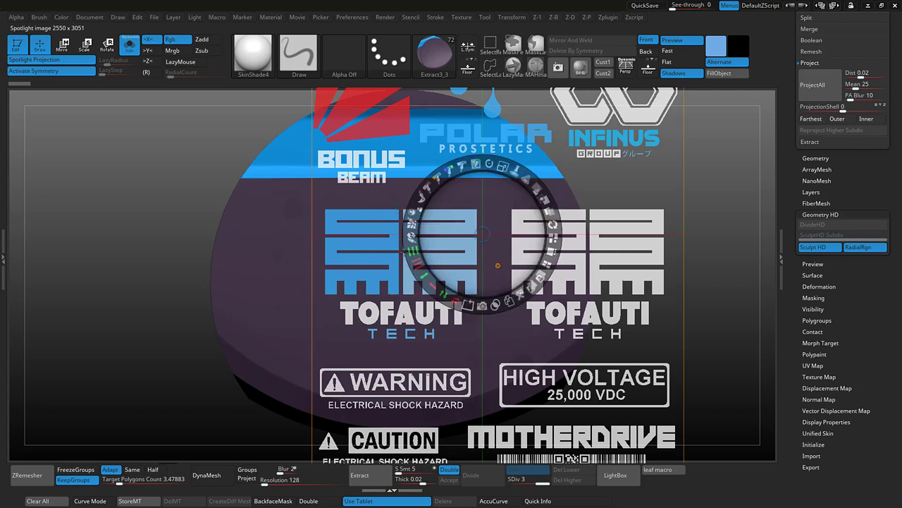
pyautogui.press('z')
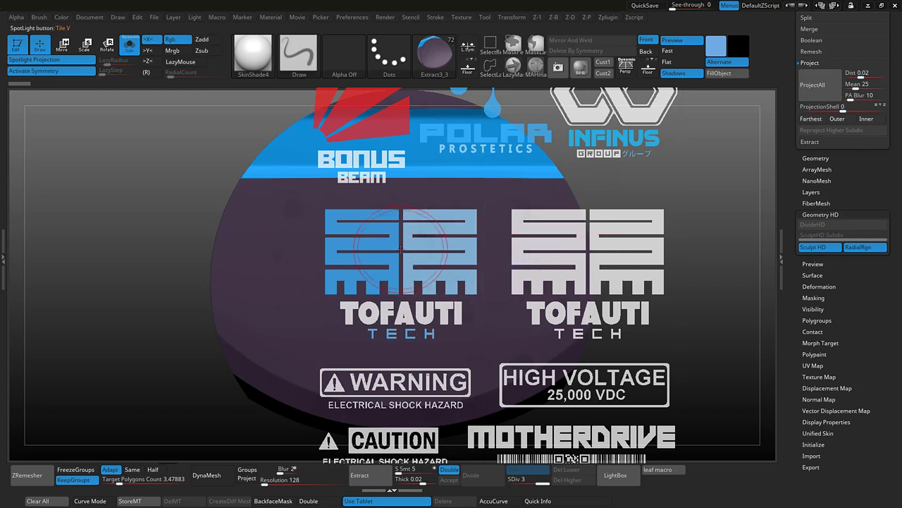
# Paint the blue TOFAUTI TECH logo onto the plate with a smaller brush and X symmetry off, then hide Spotlight
pyautogui.press('[')
pyautogui.press('[')
pyautogui.press('x')
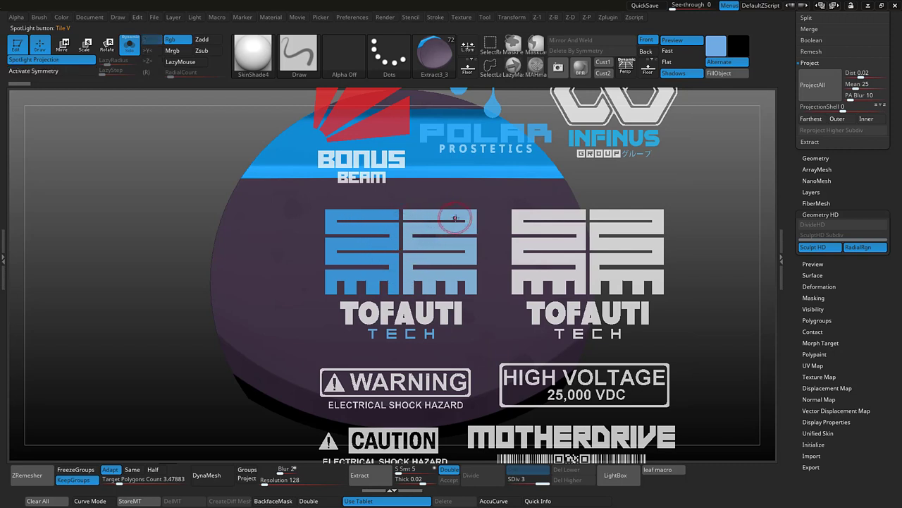
pyautogui.moveTo(470, 214)
pyautogui.mouseDown()
pyautogui.moveTo(473, 275)
pyautogui.moveTo(457, 321)
pyautogui.moveTo(411, 332)
pyautogui.mouseUp()
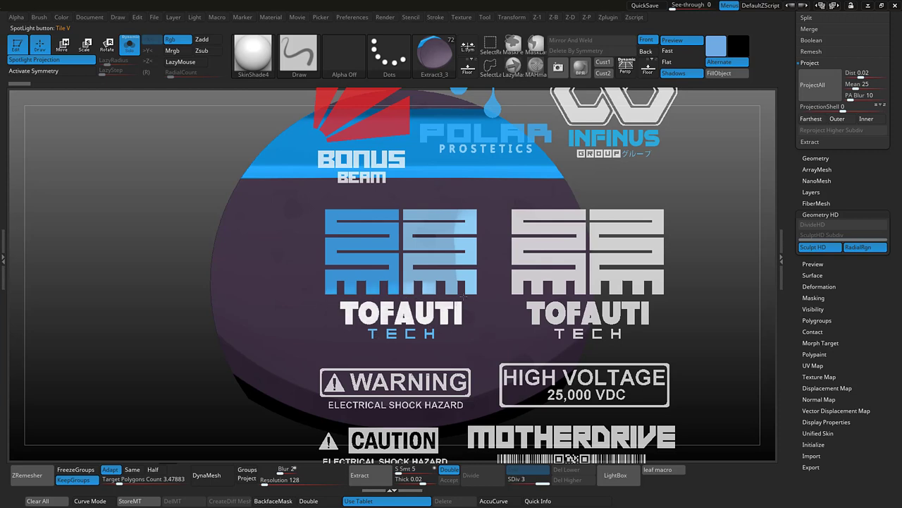
pyautogui.moveTo(378, 275)
pyautogui.mouseDown()
pyautogui.moveTo(377, 265)
pyautogui.moveTo(458, 272)
pyautogui.moveTo(465, 247)
pyautogui.moveTo(353, 243)
pyautogui.moveTo(331, 215)
pyautogui.moveTo(462, 221)
pyautogui.moveTo(458, 284)
pyautogui.mouseUp()
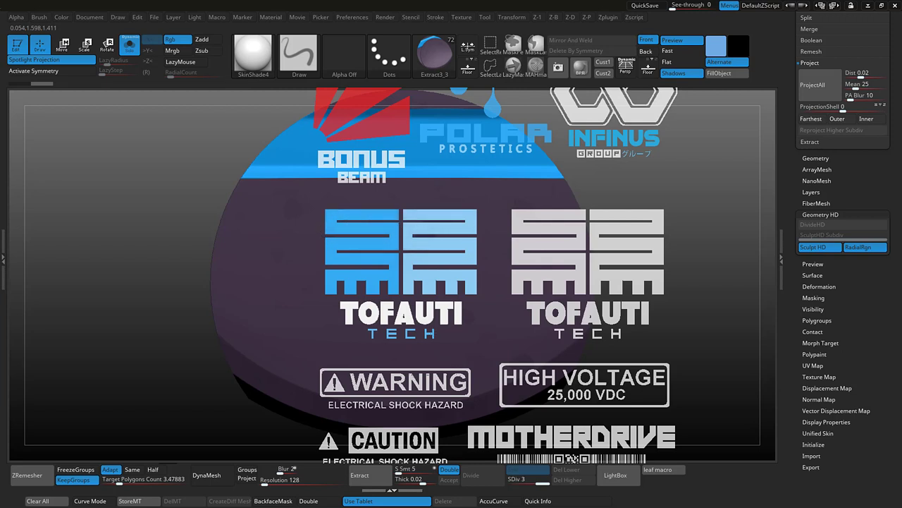
pyautogui.hotkey('shift', 'z')
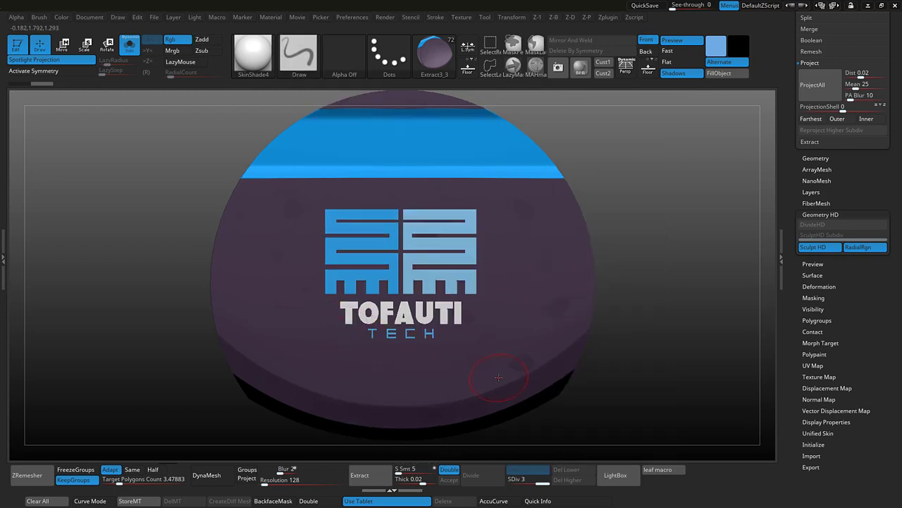
# Show the Spotlight sheet, shift it so the HIGH VOLTAGE label sits beneath the painted TOFAUTI TECH logo, and shrink it
pyautogui.hotkey('shift', 'z')
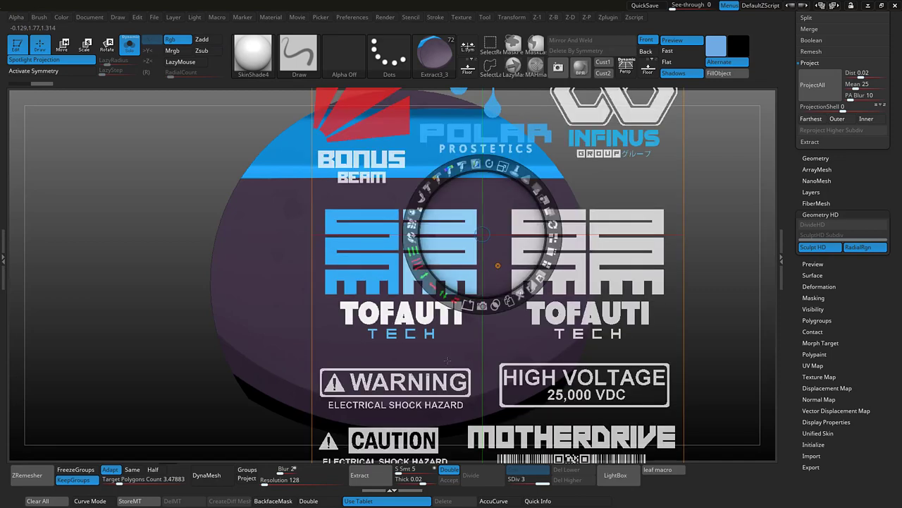
pyautogui.moveTo(448, 360); pyautogui.dragTo(402, 347)
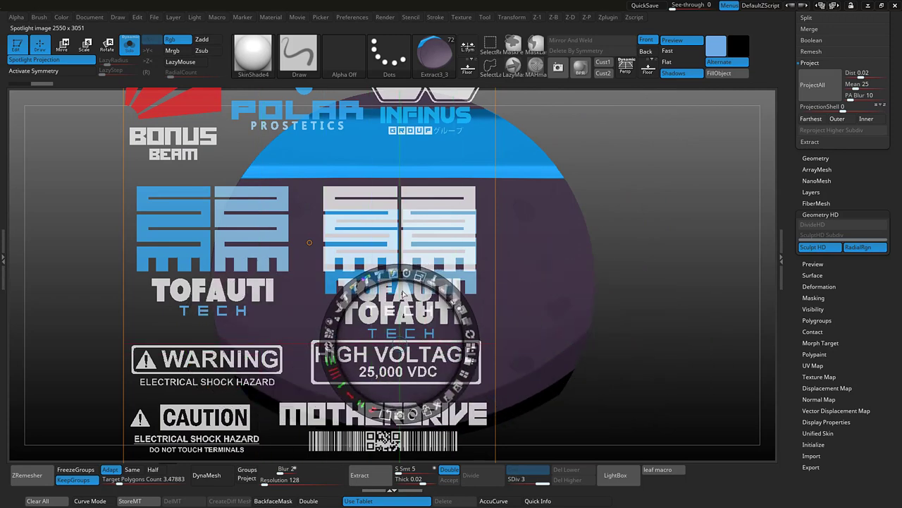
pyautogui.moveTo(419, 282); pyautogui.dragTo(391, 275)
pyautogui.press('z')
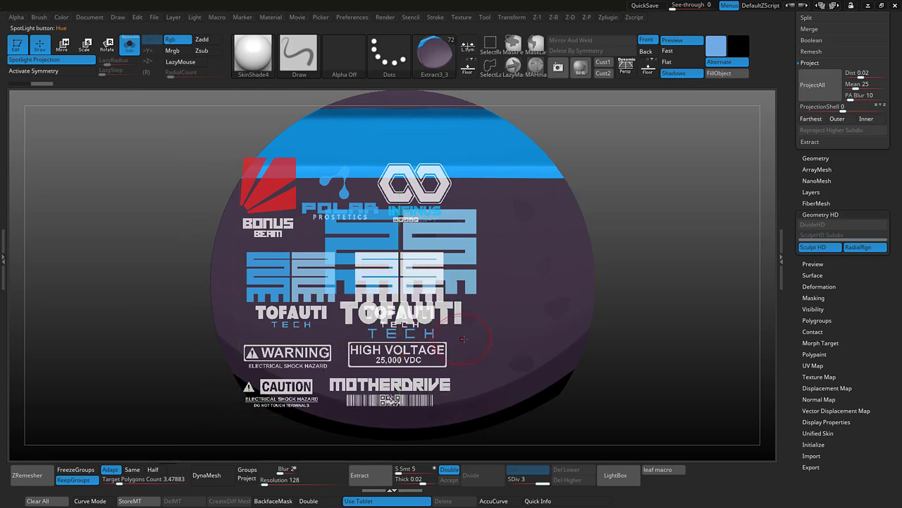
# Refine the Spotlight sheet's position and enlarge it slightly so the HIGH VOLTAGE label is centred below the word TECH on the plate
pyautogui.keyDown('alt'); pyautogui.moveTo(679, 341); pyautogui.dragTo(694, 364); pyautogui.keyUp('alt')
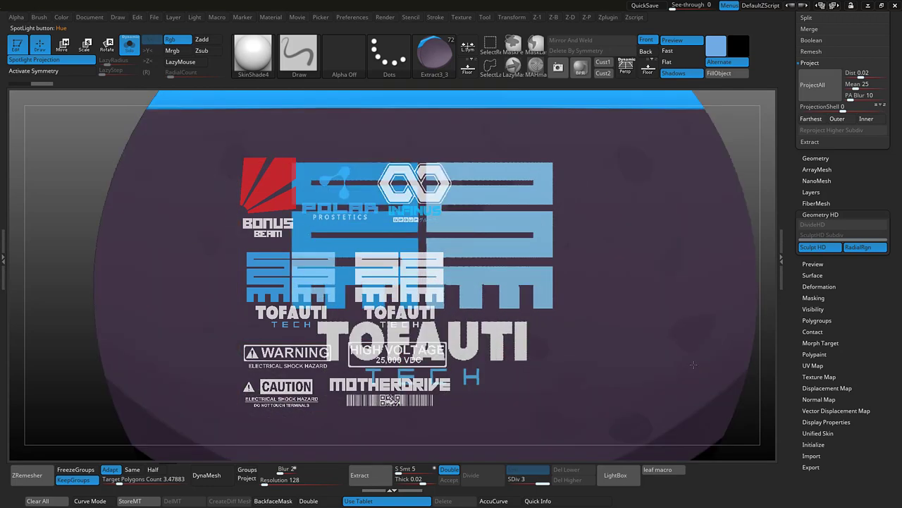
pyautogui.keyDown('ctrl'); pyautogui.moveTo(694, 365); pyautogui.dragTo(621, 285, button='right'); pyautogui.keyUp('ctrl')
pyautogui.press('z')
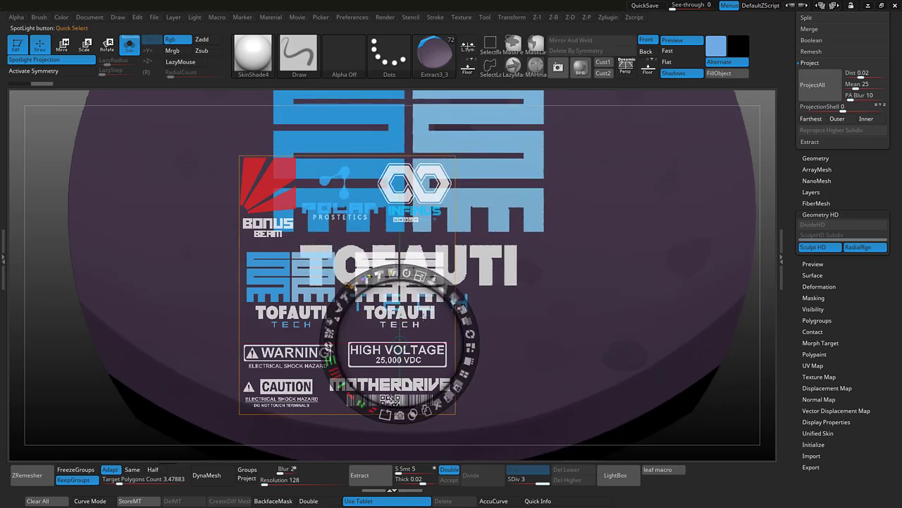
pyautogui.moveTo(391, 398); pyautogui.dragTo(395, 390)
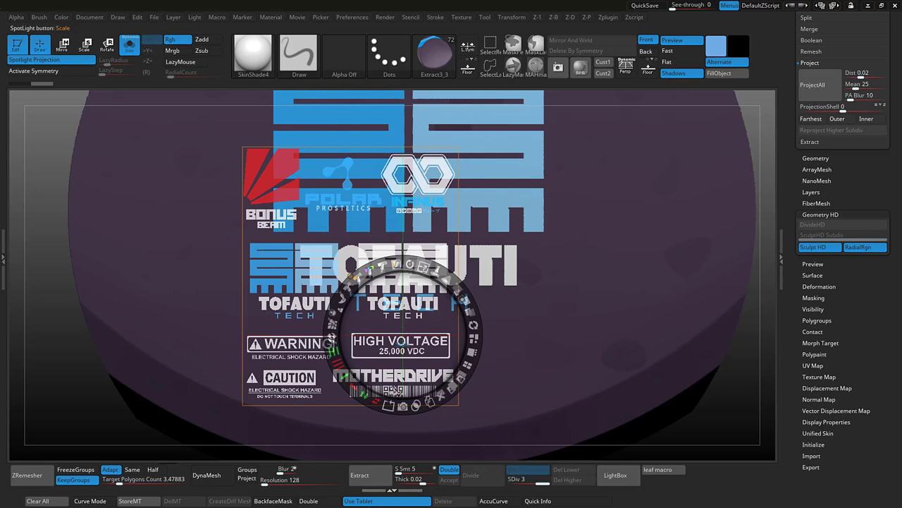
pyautogui.moveTo(423, 270); pyautogui.dragTo(434, 278)
pyautogui.moveTo(436, 318); pyautogui.dragTo(712, 356)
# Paint the HIGH VOLTAGE 25,000 VDC label below the logo, hide Spotlight and leave Sculpt HD
pyautogui.press('z')
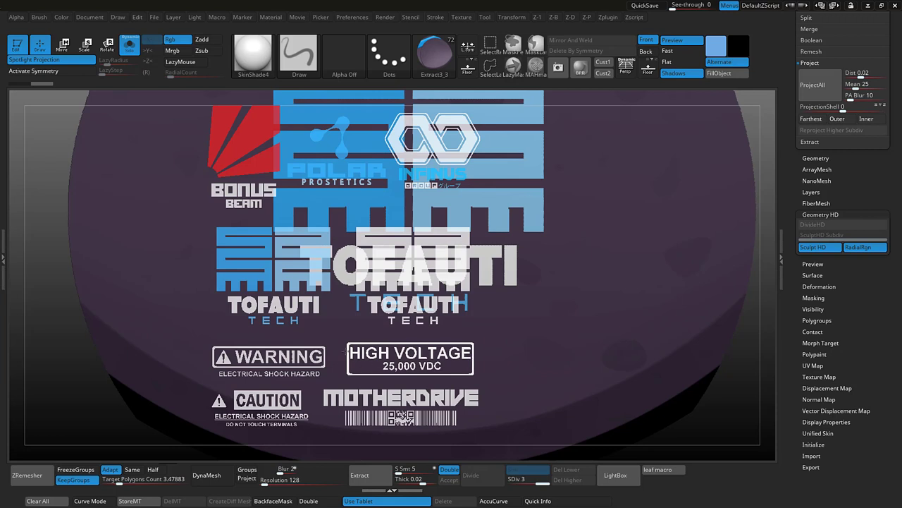
pyautogui.hotkey('shift', 'z')
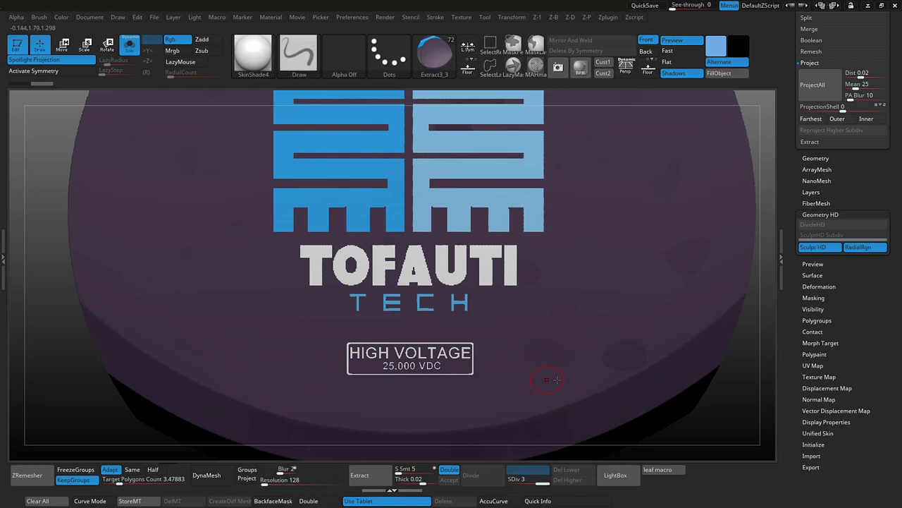
pyautogui.moveTo(716, 421); pyautogui.dragTo(711, 404)
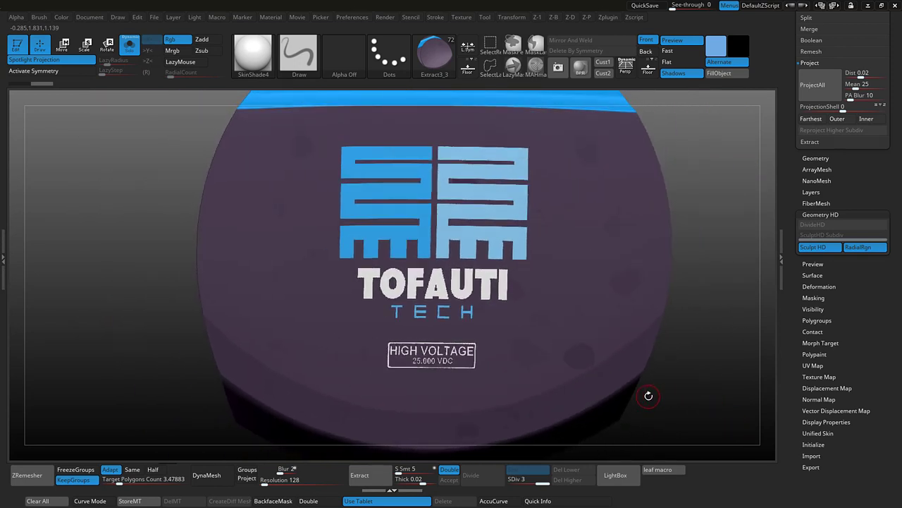
pyautogui.press('a')
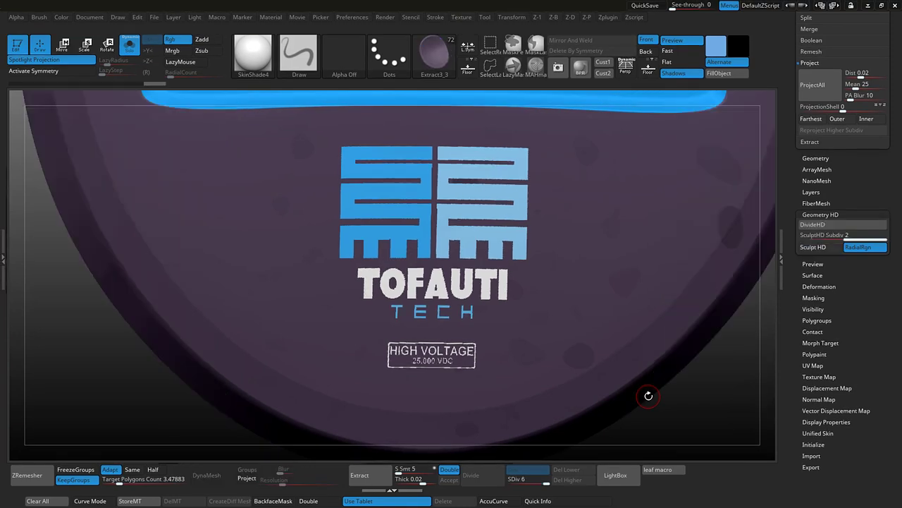
# Switch to the Y-shaped body piece with the round holes, clear its mask and divide it to subdivision level 6
pyautogui.moveTo(681, 405); pyautogui.dragTo(555, 181)
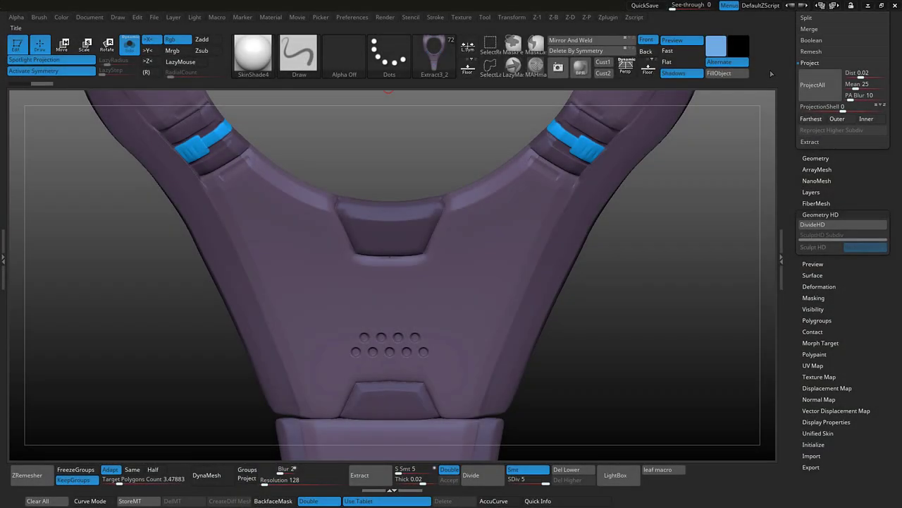
pyautogui.moveTo(647, 270); pyautogui.dragTo(627, 293)
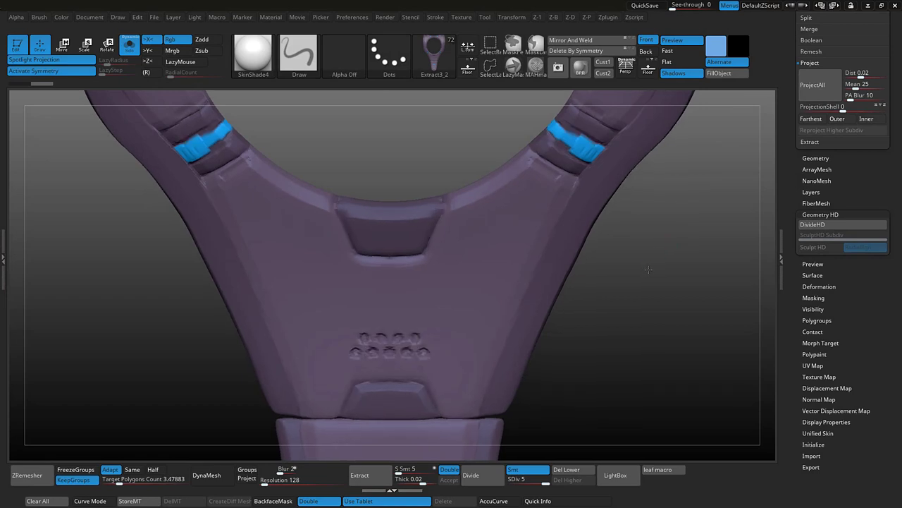
pyautogui.press('ctrl')
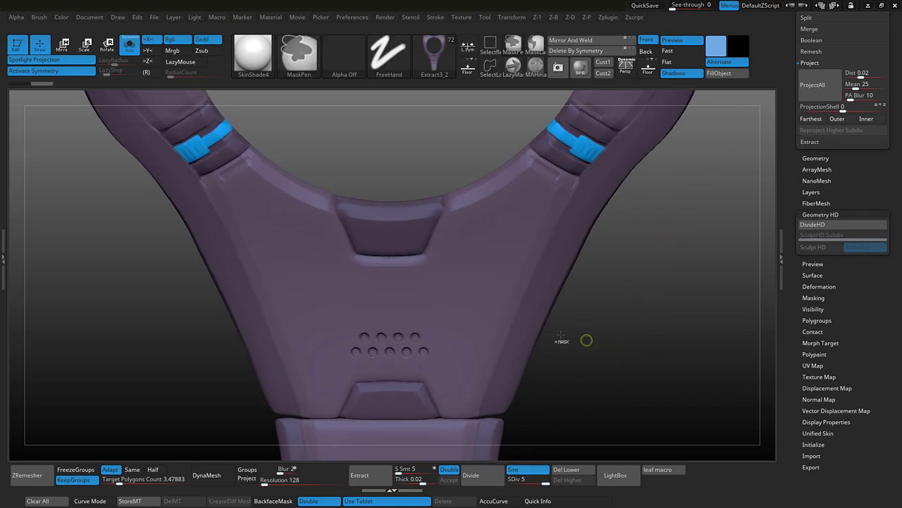
pyautogui.keyDown('ctrl'); pyautogui.moveTo(570, 320); pyautogui.dragTo(608, 351); pyautogui.keyUp('ctrl')
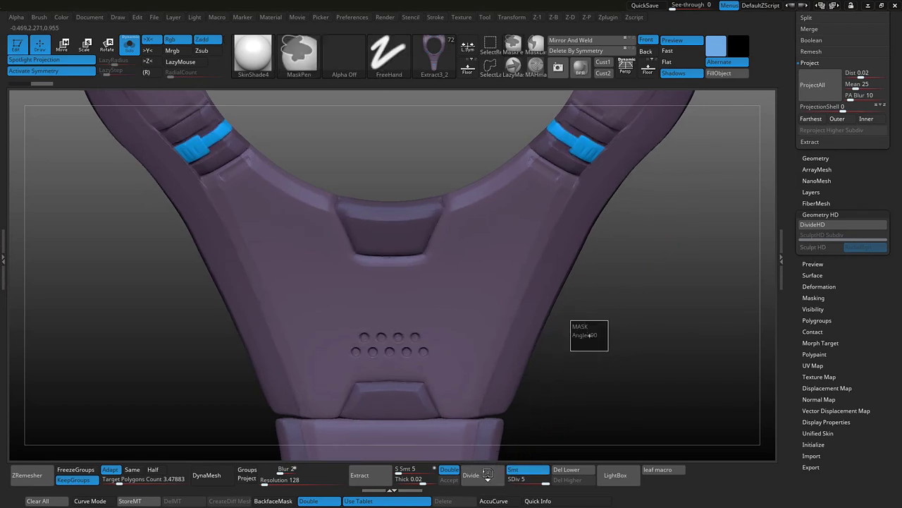
pyautogui.click(487, 479)
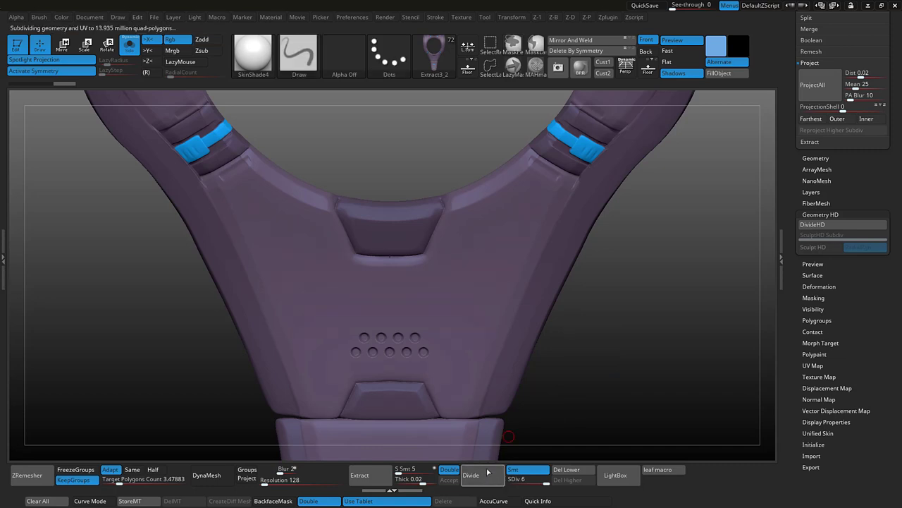
# Divide the Y-shaped piece twice in HD and activate Sculpt HD on the area between the upper recess and the round holes
pyautogui.moveTo(622, 331)
pyautogui.mouseDown()
pyautogui.moveTo(627, 322)
pyautogui.moveTo(627, 353)
pyautogui.moveTo(650, 372)
pyautogui.moveTo(694, 329)
pyautogui.mouseUp()
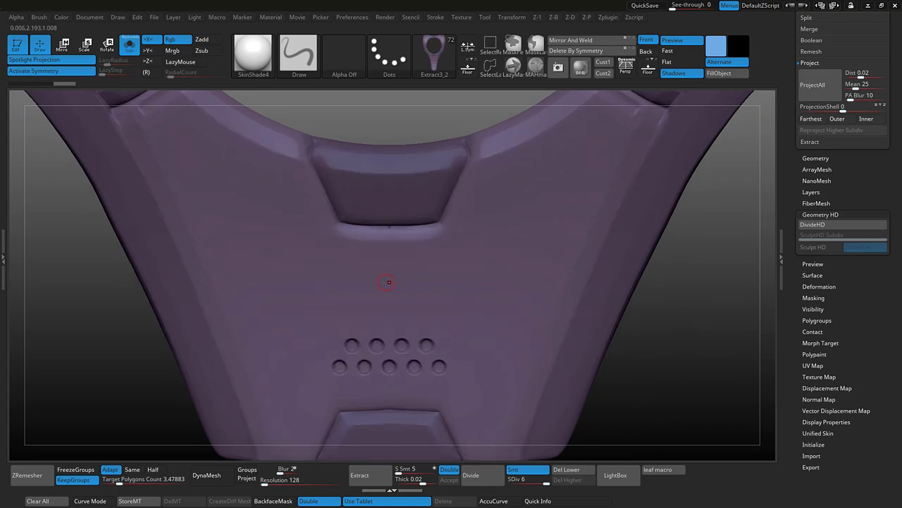
pyautogui.click(827, 226)
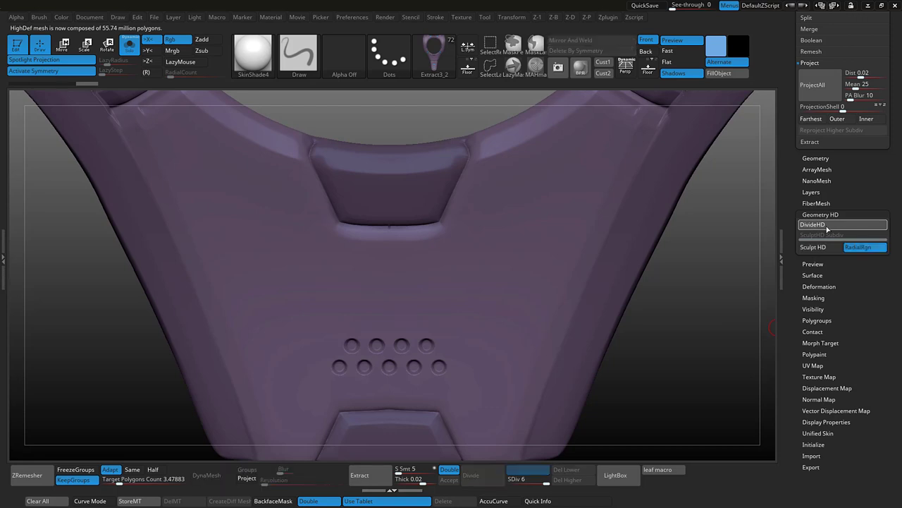
pyautogui.click(827, 226)
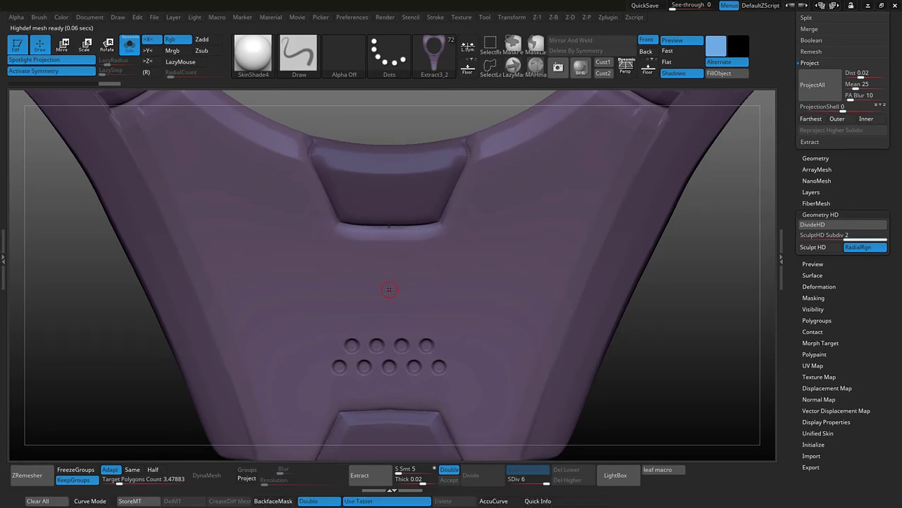
pyautogui.press('a')
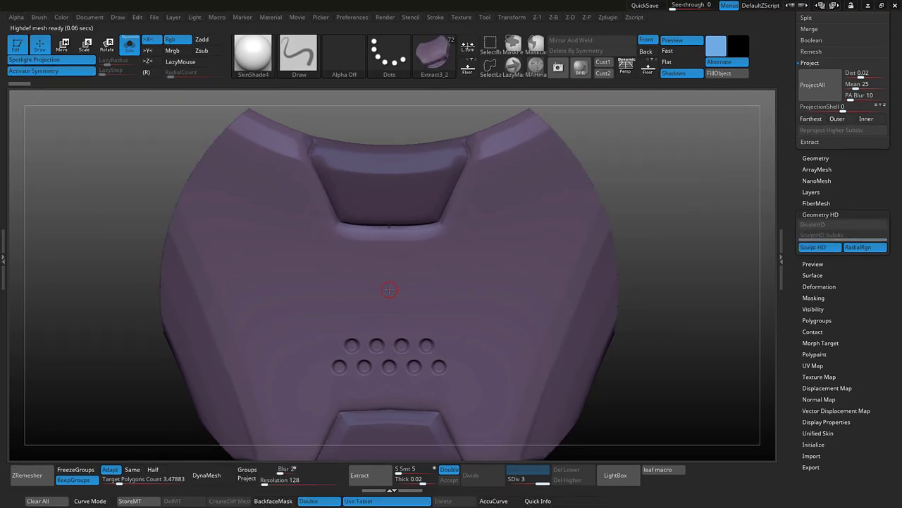
# Show the Spotlight sheet and move it so the WARNING label is centred between the upper recess and the round holes
pyautogui.hotkey('shift', 'z')
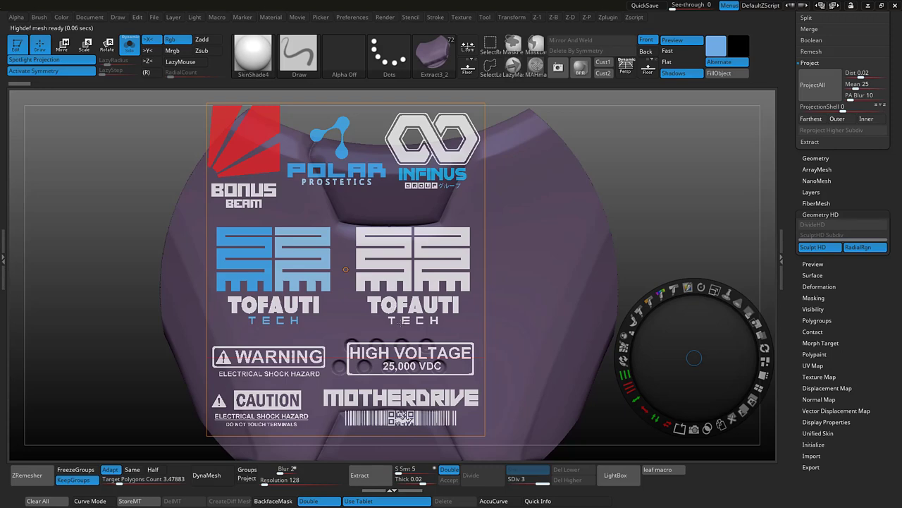
pyautogui.moveTo(416, 326); pyautogui.dragTo(523, 226)
pyautogui.press('z')
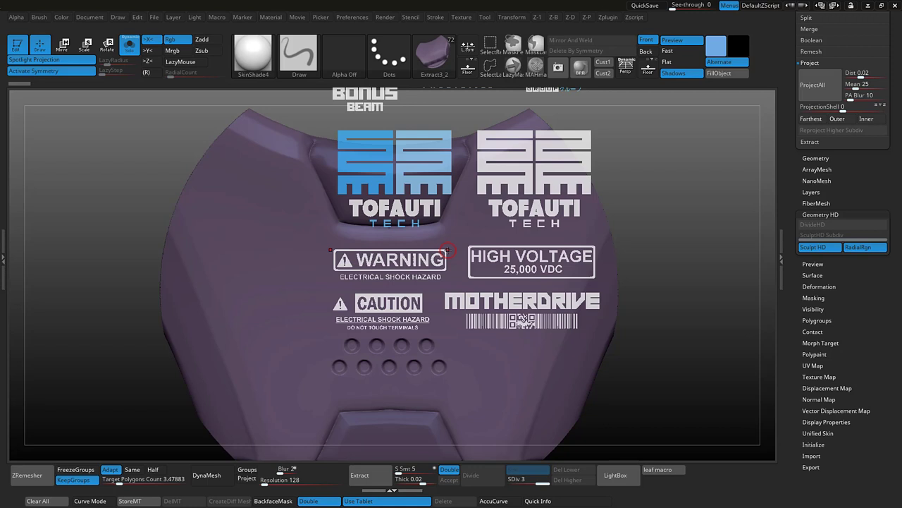
pyautogui.press('z')
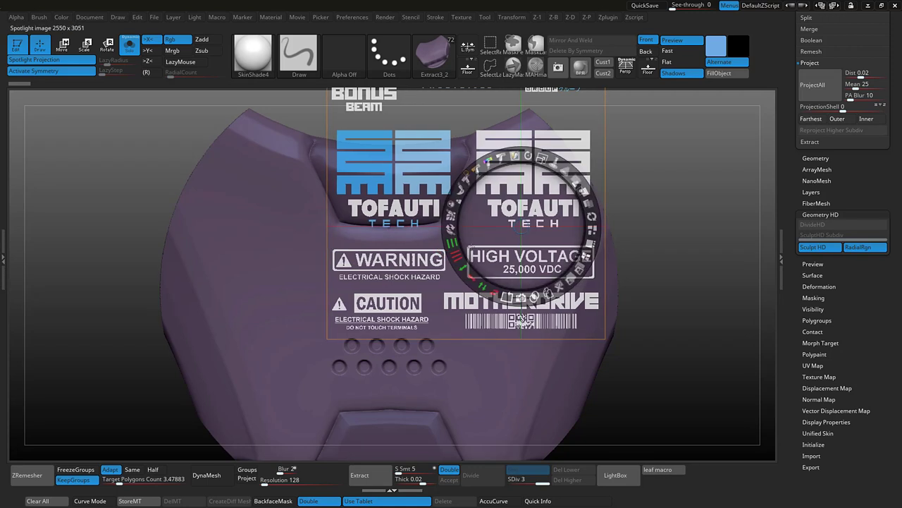
pyautogui.press('z')
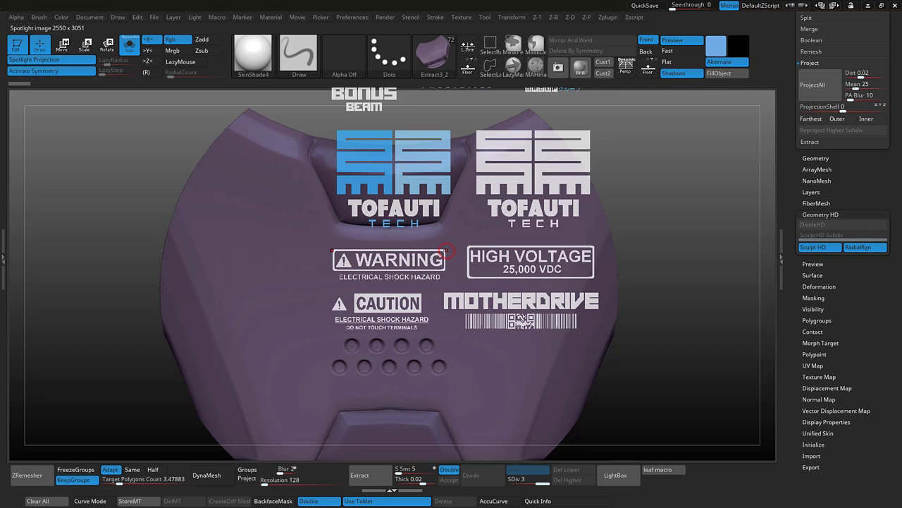
pyautogui.press('z')
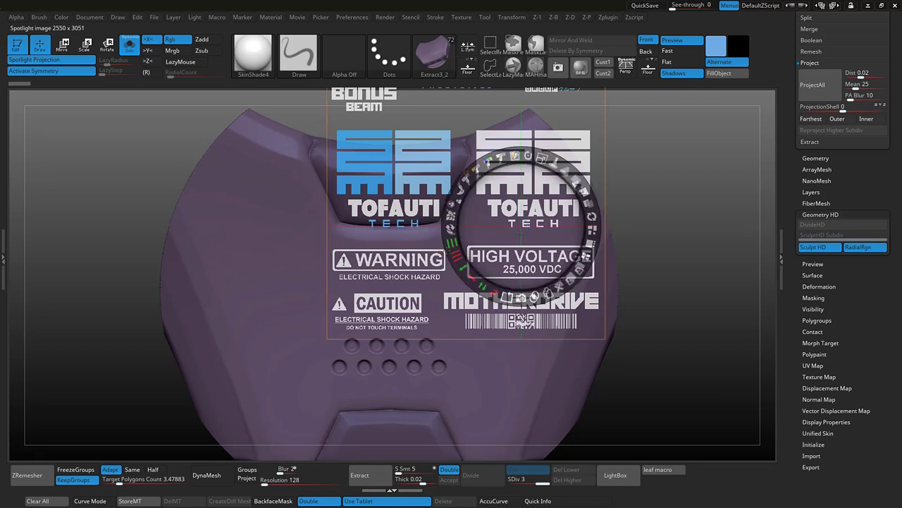
pyautogui.press('z')
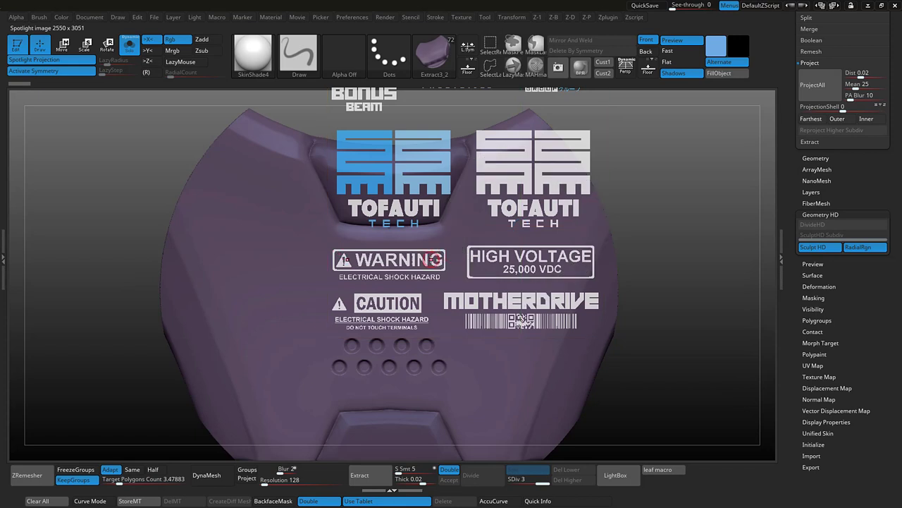
# Try to paint the WARNING ELECTRICAL SHOCK HAZARD label with X symmetry off and Spotlight hidden after the stroke, and undo the stroke
pyautogui.press('x')
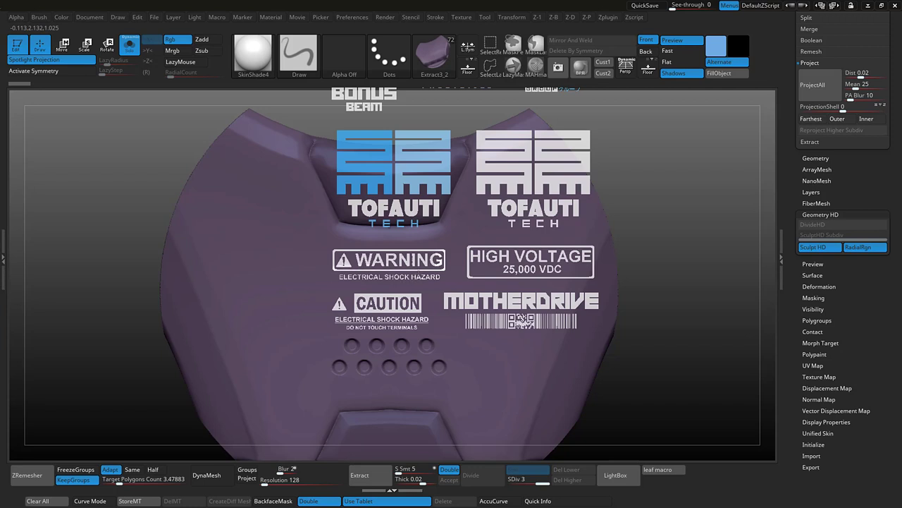
pyautogui.moveTo(419, 273); pyautogui.dragTo(437, 282)
pyautogui.hotkey('shift', 'z')
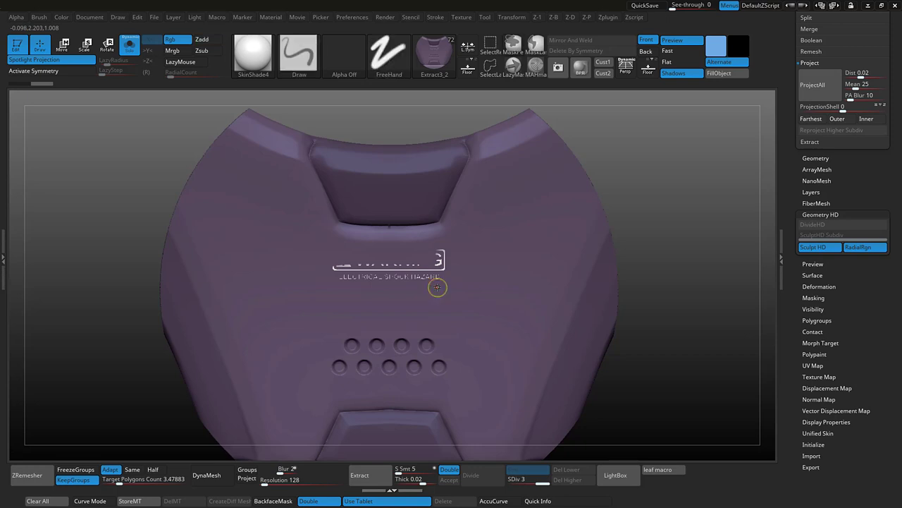
pyautogui.hotkey('ctrl', 'z')
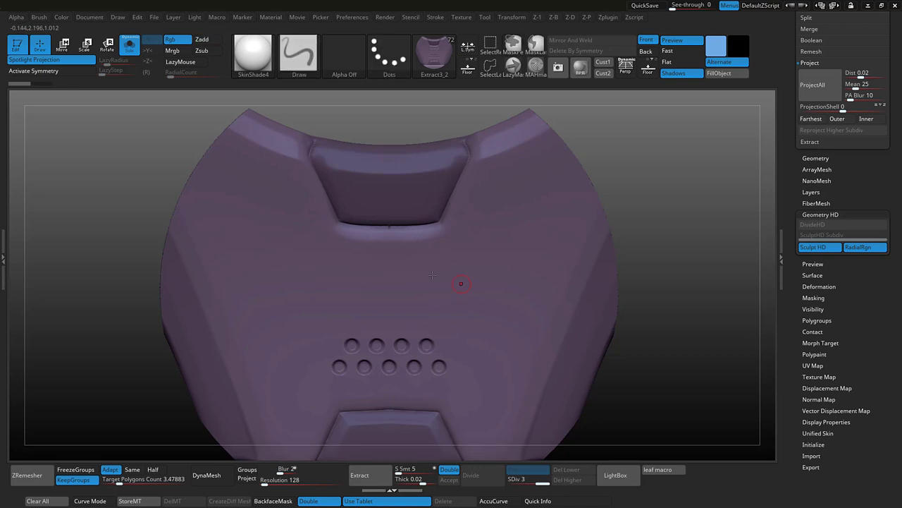
# Show the Spotlight sheet over a closer view, enlarge it and move the WARNING label beneath the upper recess
pyautogui.moveTo(675, 275)
pyautogui.keyDown('alt'); pyautogui.mouseDown()
pyautogui.moveTo(693, 326)
pyautogui.moveTo(580, 311)
pyautogui.mouseUp(); pyautogui.keyUp('alt')
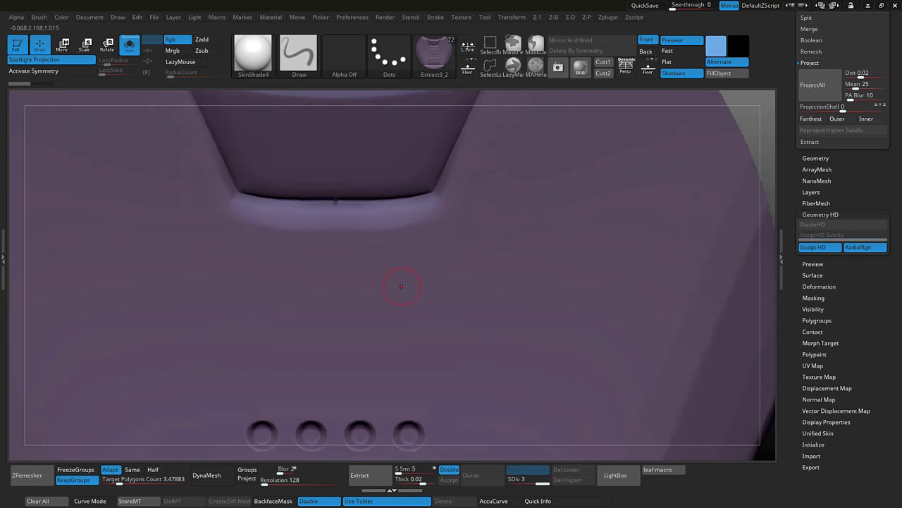
pyautogui.hotkey('shift', 'z')
pyautogui.moveTo(502, 265); pyautogui.dragTo(446, 260)
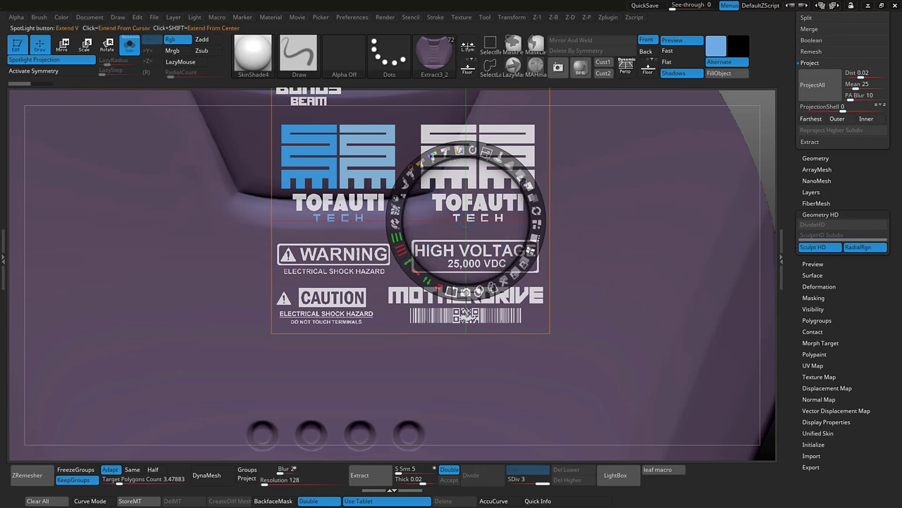
pyautogui.moveTo(486, 158); pyautogui.dragTo(499, 169)
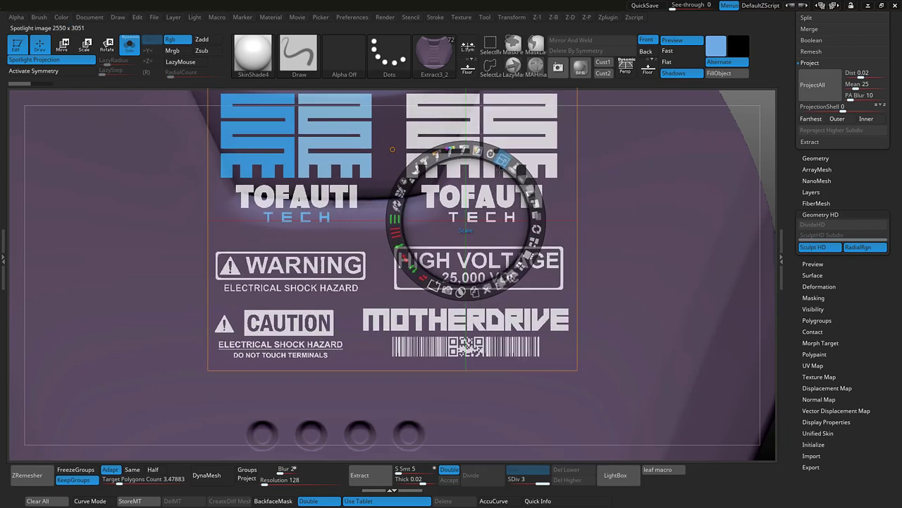
pyautogui.moveTo(445, 233); pyautogui.dragTo(489, 230)
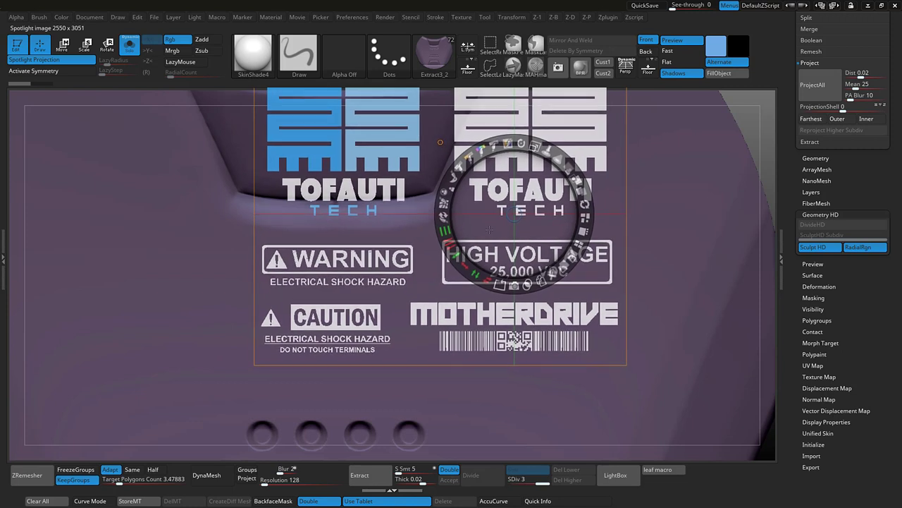
pyautogui.press('z')
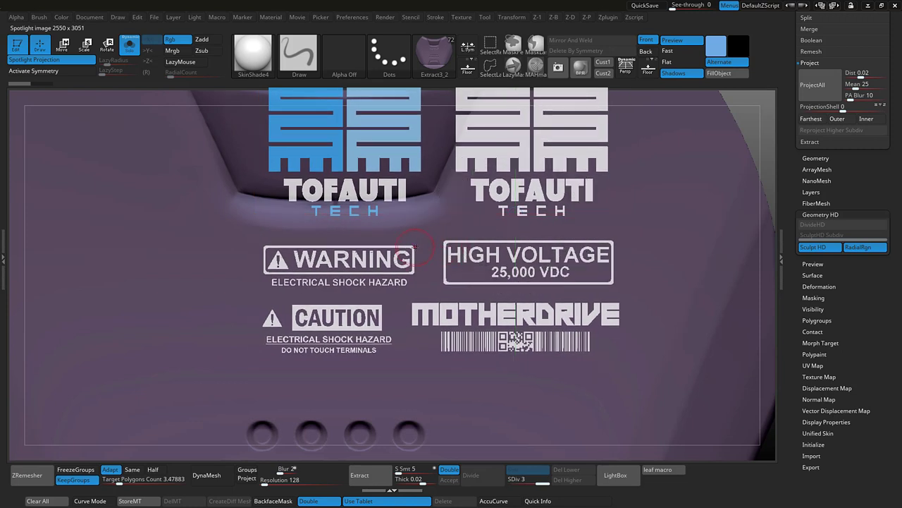
# Turn on X symmetry as a centring guide and nudge the Spotlight sheet until the WARNING label is centred under the recess
pyautogui.press('x')
pyautogui.press('z')
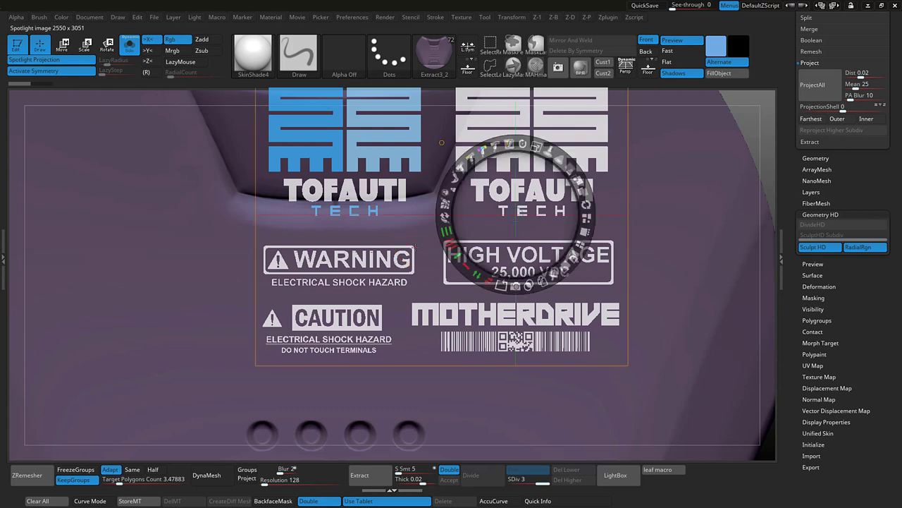
pyautogui.moveTo(520, 212); pyautogui.dragTo(518, 211)
pyautogui.press('z')
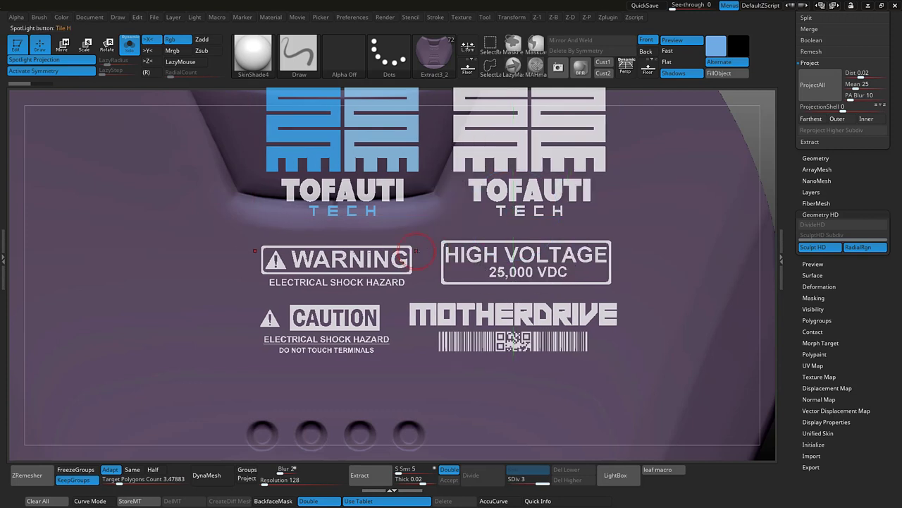
# Fine-tune the centring of the WARNING ELECTRICAL SHOCK HAZARD label under the upper recess and paint it on with X symmetry off
pyautogui.press('z')
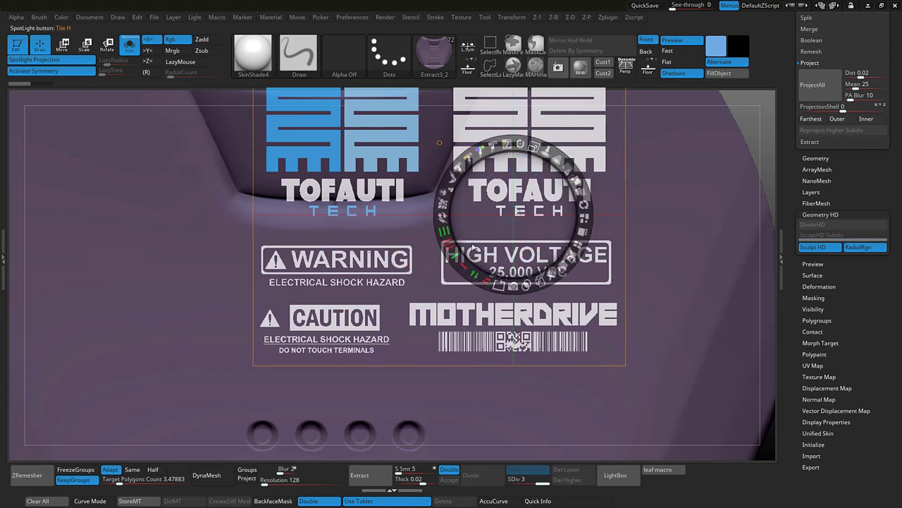
pyautogui.press('z')
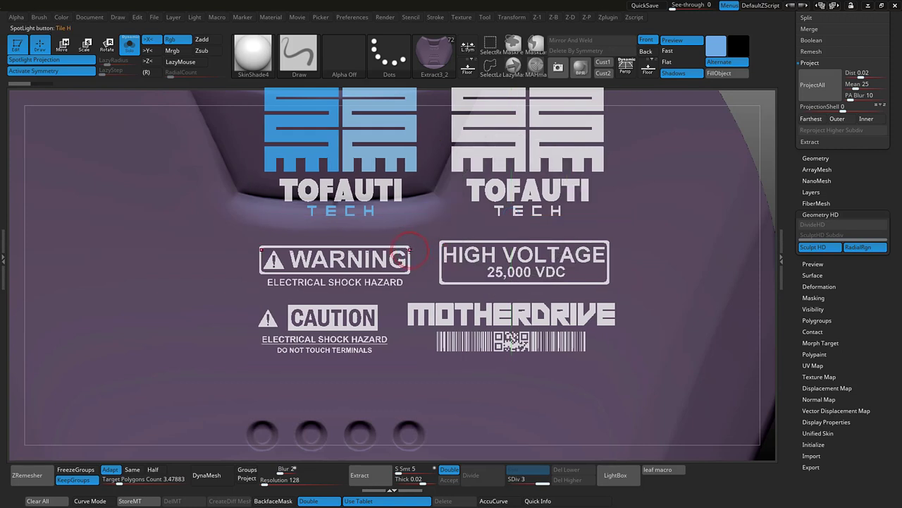
pyautogui.press('x')
pyautogui.moveTo(410, 250); pyautogui.dragTo(407, 275)
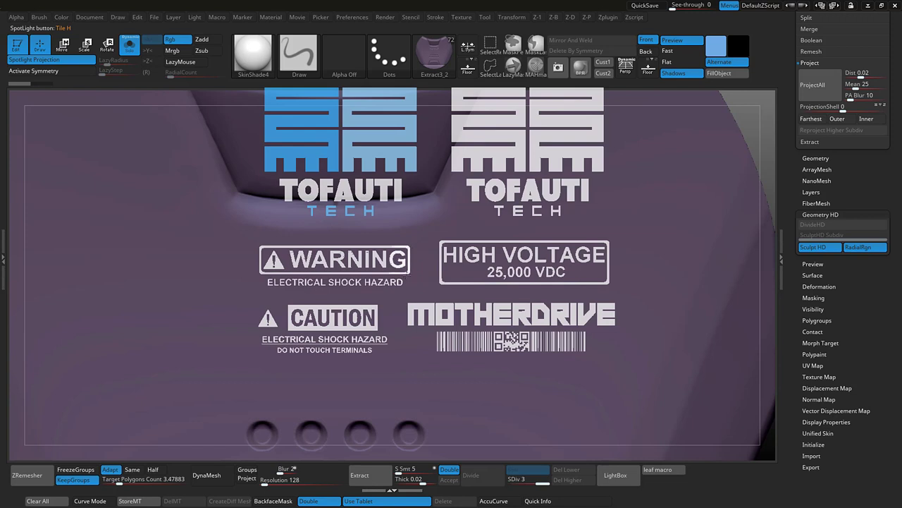
pyautogui.moveTo(334, 274)
pyautogui.mouseDown()
pyautogui.moveTo(262, 267)
pyautogui.moveTo(265, 251)
pyautogui.moveTo(392, 249)
pyautogui.mouseUp()
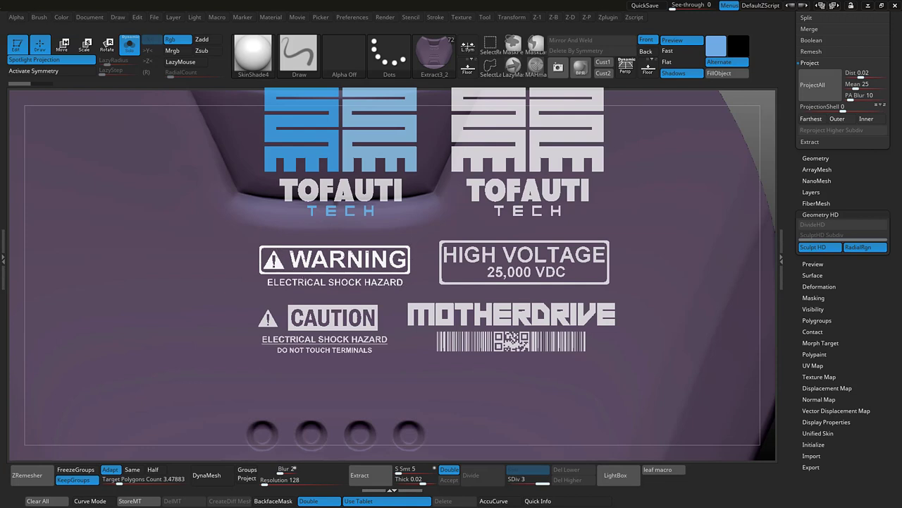
pyautogui.hotkey('shift', 'z')
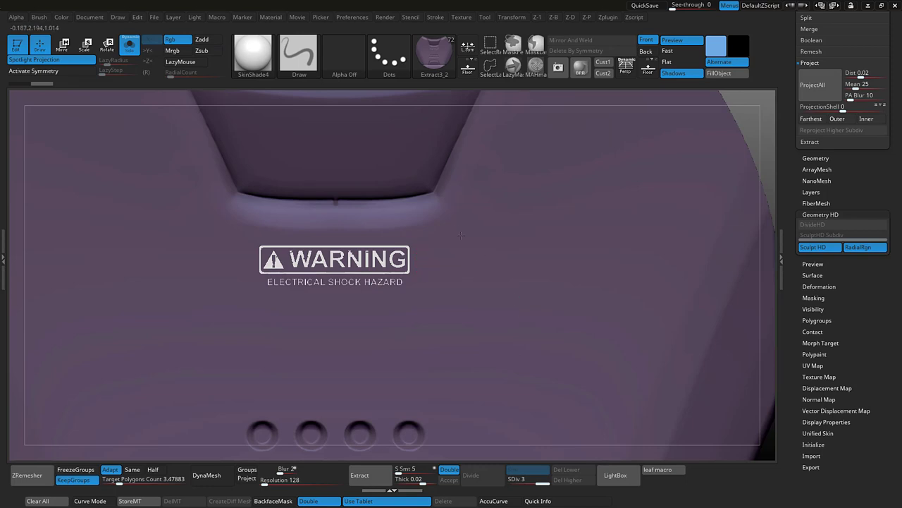
# Leave the HD sculpting region and return to the full model with the chest panel in view
pyautogui.keyDown('ctrl'); pyautogui.moveTo(461, 235); pyautogui.dragTo(536, 254, button='right'); pyautogui.keyUp('ctrl')
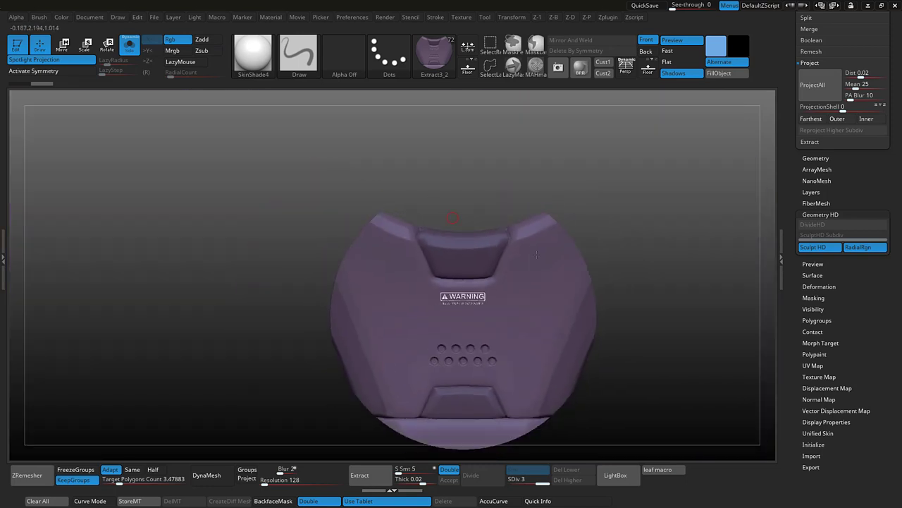
pyautogui.keyDown('alt'); pyautogui.moveTo(673, 317); pyautogui.dragTo(596, 270, button='right'); pyautogui.keyUp('alt')
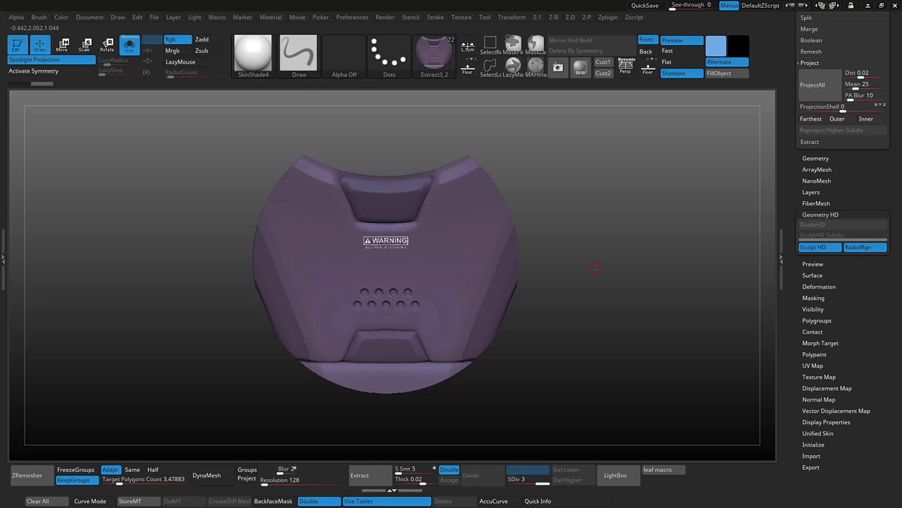
pyautogui.press('a')
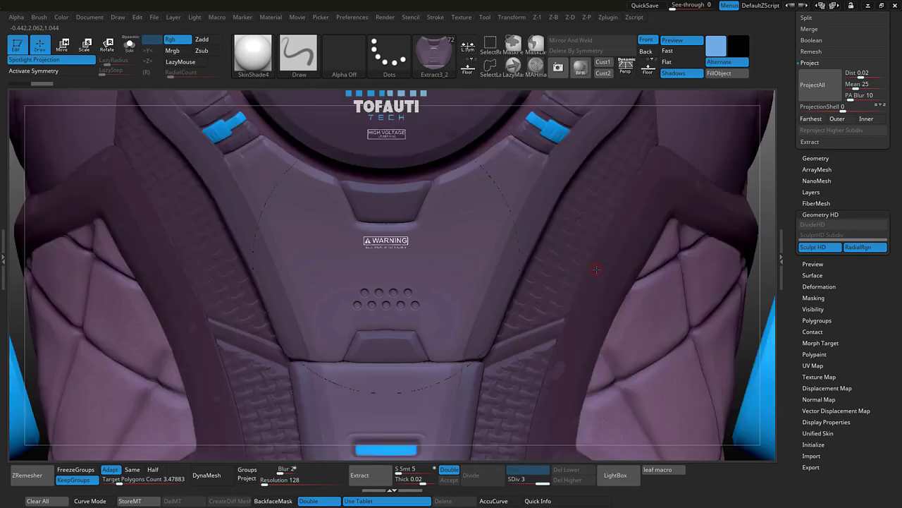